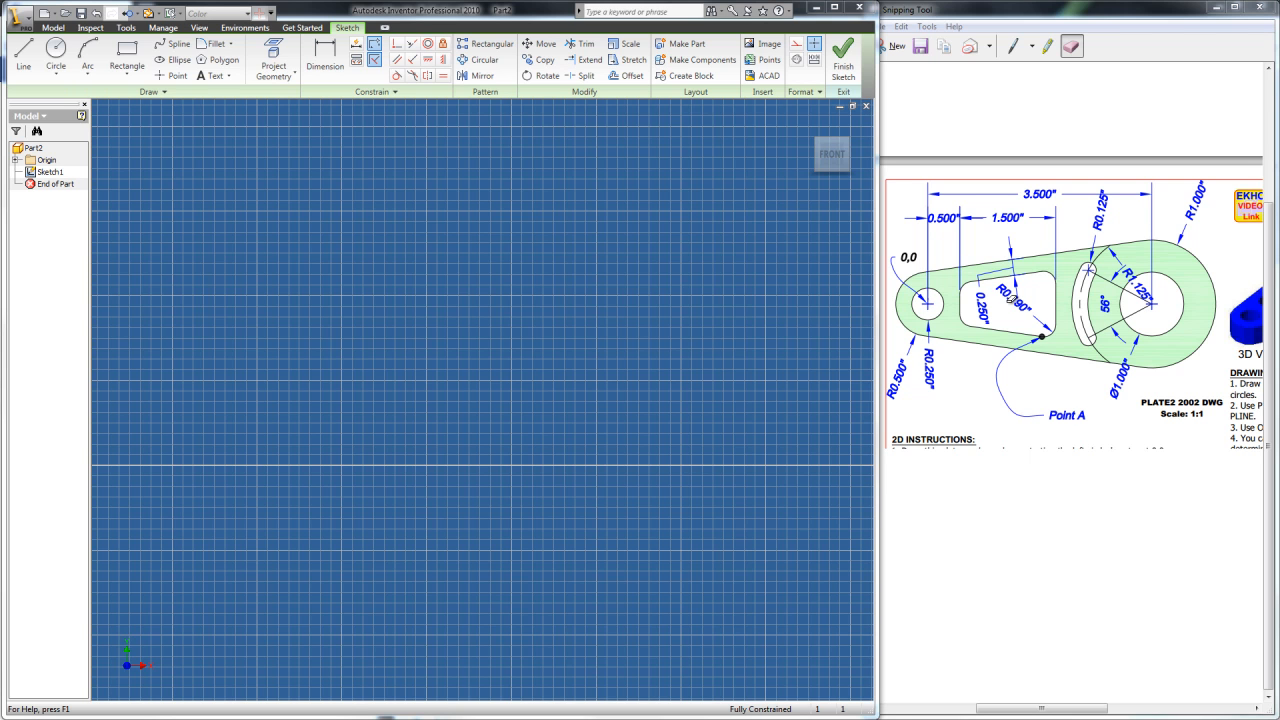
Sketch a smaller circle at the upper left and a larger circle about 5.36 in across at the lower right.
{"action": "left_click", "coordinate": [56, 60]}
{"action": "left_click", "coordinate": [195, 315]}
{"action": "left_click", "coordinate": [309, 249]}
{"action": "left_click", "coordinate": [537, 493]}
{"action": "left_click", "coordinate": [665, 308]}
{"action": "key", "text": "Escape"}
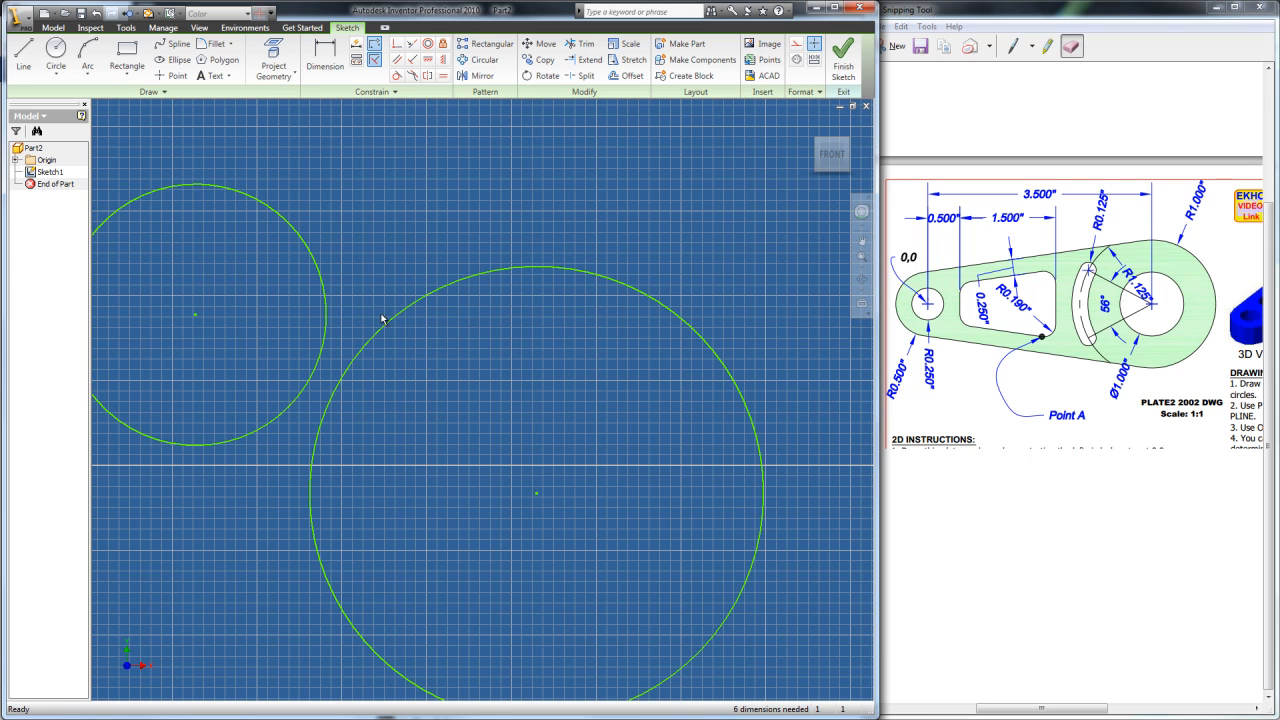
Dimension the horizontal distance between the two circle centres as 3 in.
{"action": "key", "text": "d"}
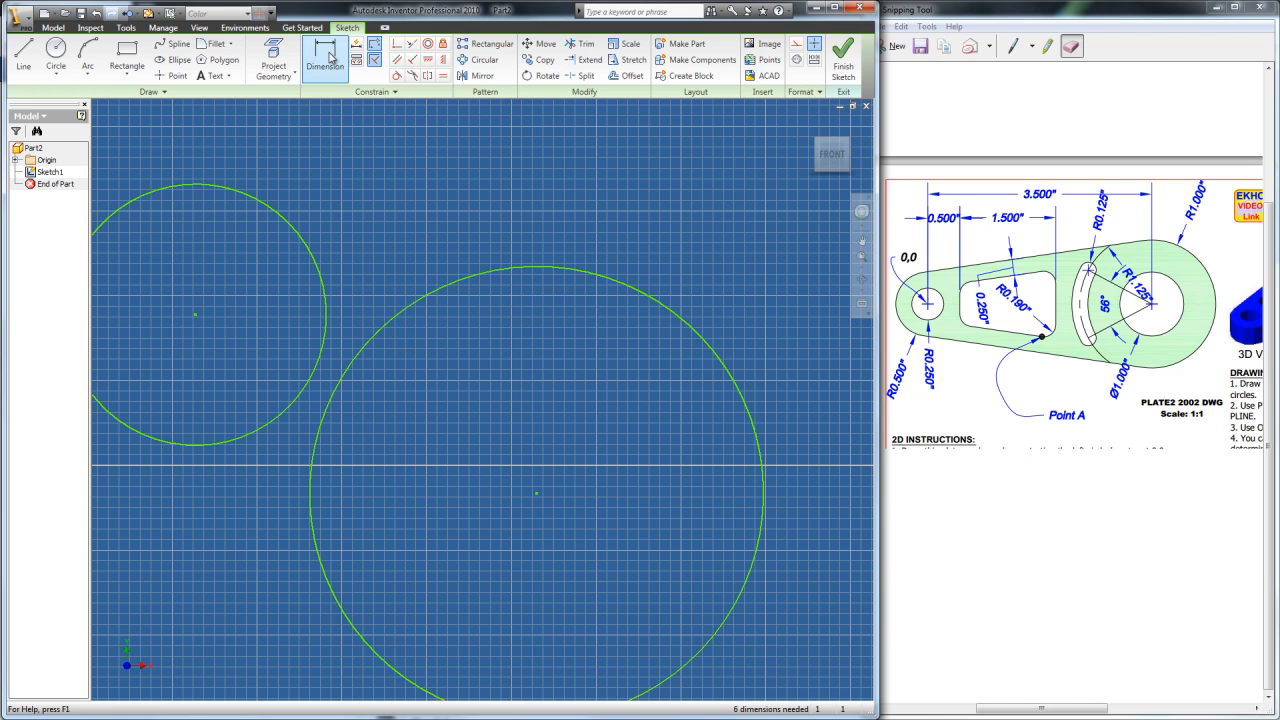
{"action": "left_click", "coordinate": [196, 315]}
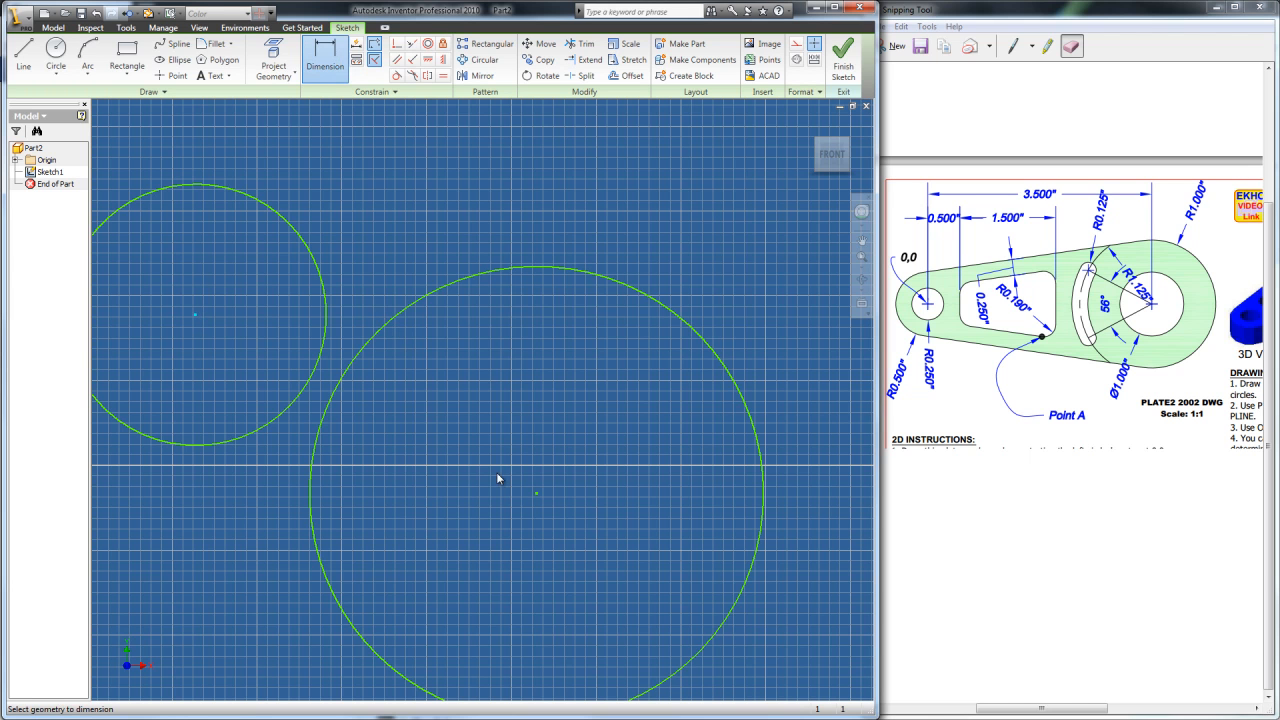
{"action": "left_click", "coordinate": [536, 493]}
{"action": "left_click", "coordinate": [403, 250]}
{"action": "key", "text": "Return"}
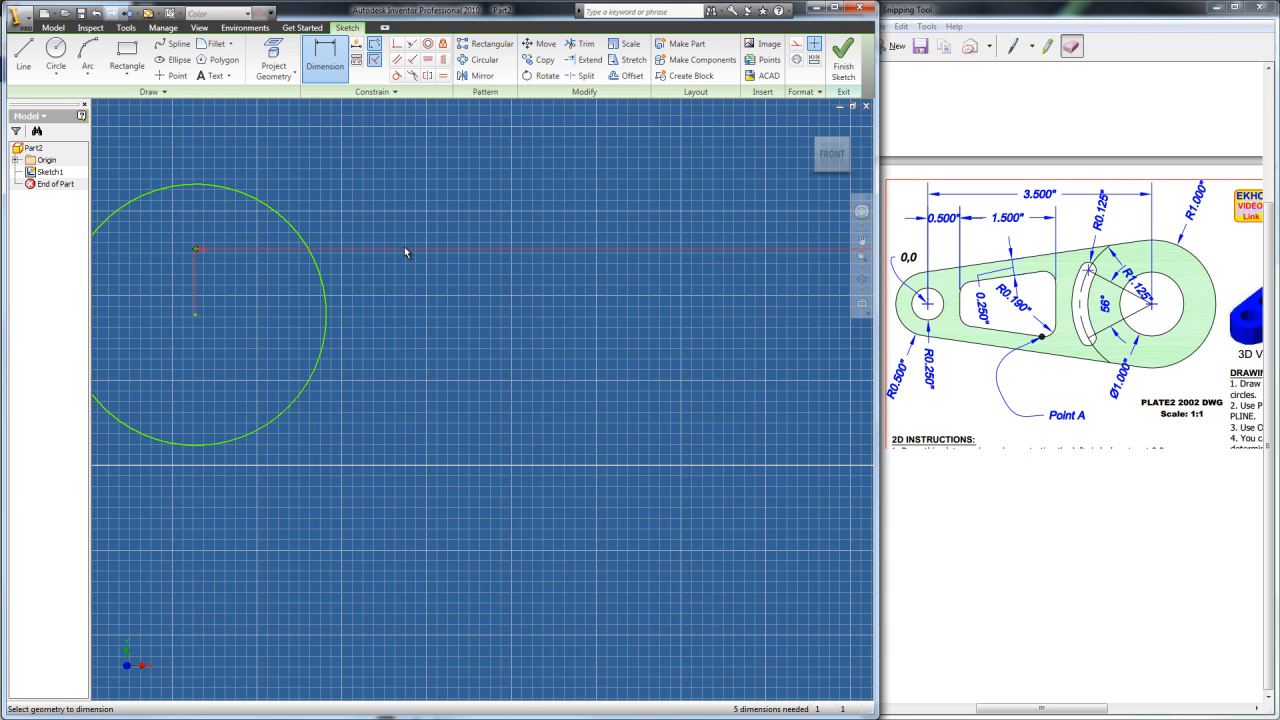
{"action": "left_click", "coordinate": [715, 249]}
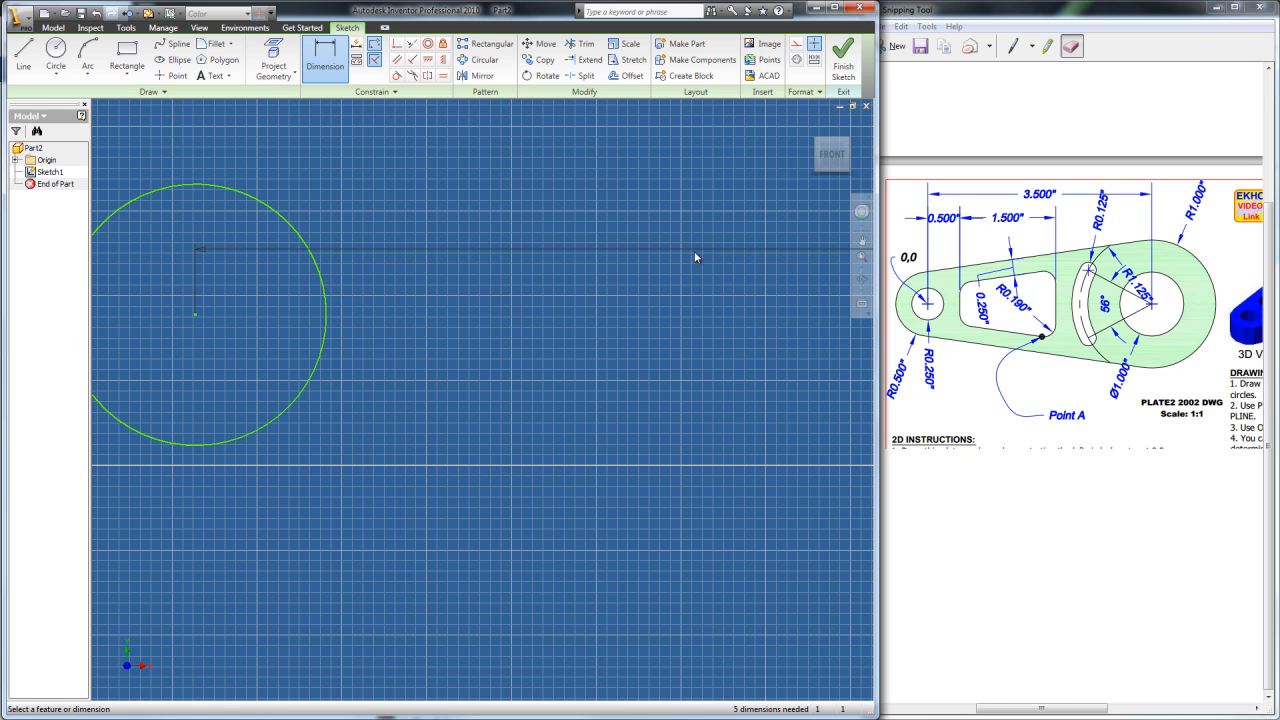
{"action": "key", "text": "Return"}
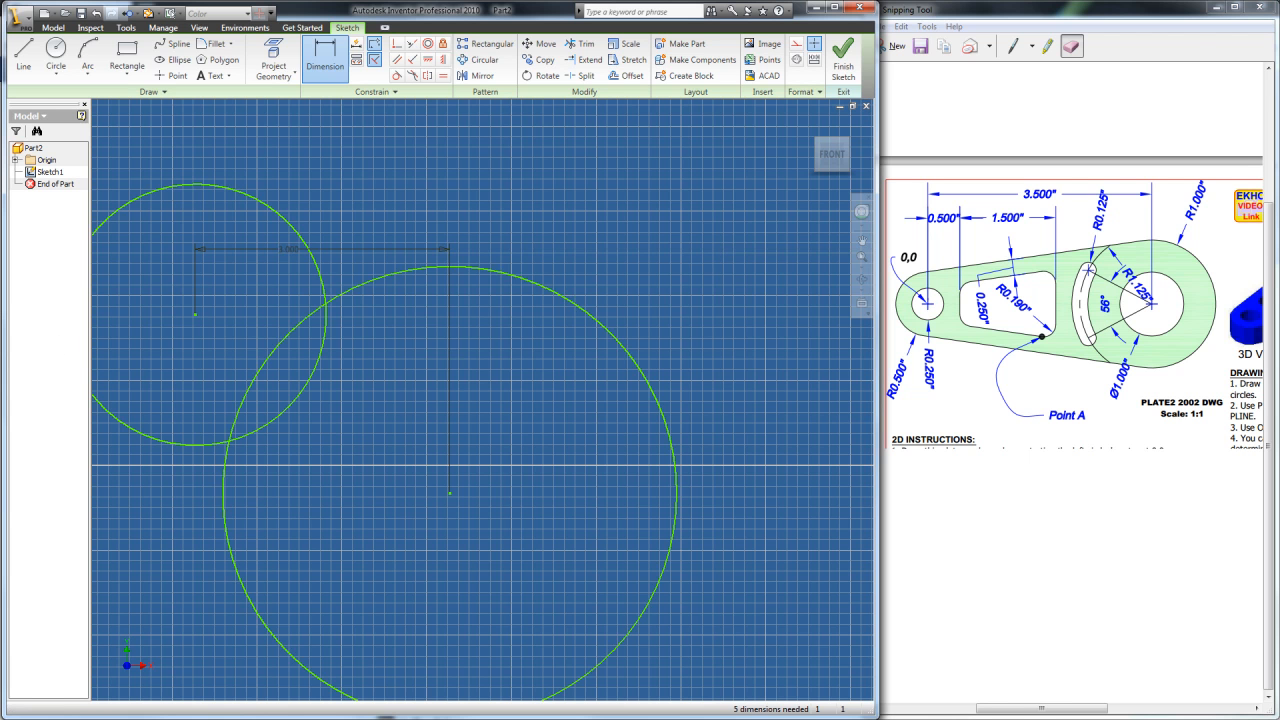
Align the two circle centres horizontally with a vertical dimension of 0 between them.
{"action": "middle_click", "coordinate": [535, 236]}
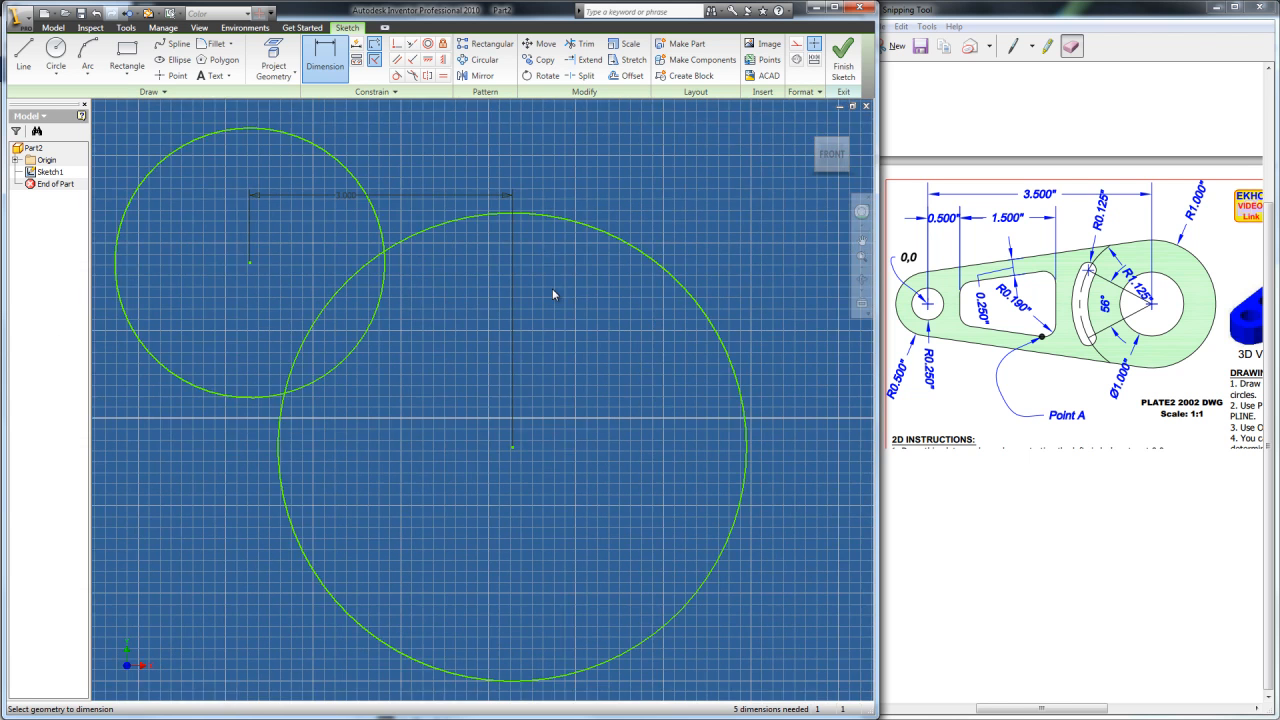
{"action": "left_click", "coordinate": [255, 259]}
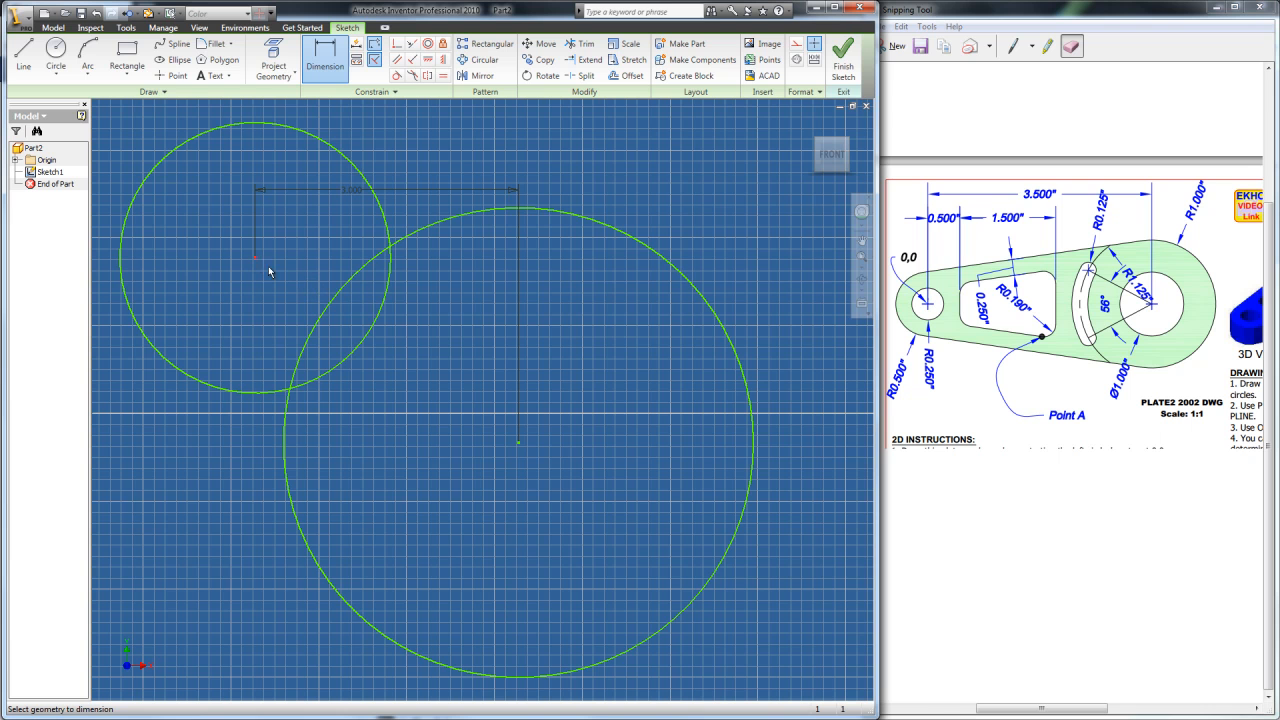
{"action": "left_click", "coordinate": [518, 442]}
{"action": "left_click", "coordinate": [586, 378]}
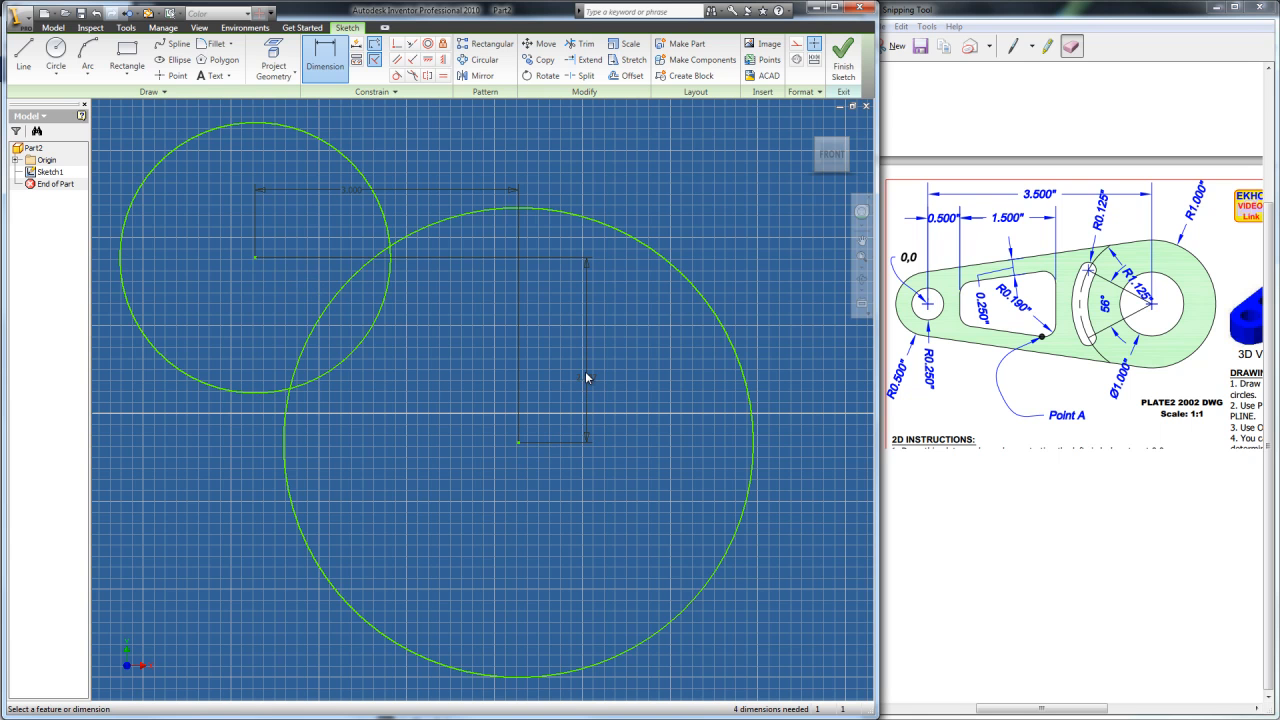
{"action": "type", "text": "0"}
{"action": "key", "text": "Return"}
Dimension the circle diameters, 2 in for the right circle and 1 in for the left circle.
{"action": "middle_click_drag", "start_coordinate": [563, 341], "coordinate": [592, 438]}
{"action": "left_click", "coordinate": [708, 183]}
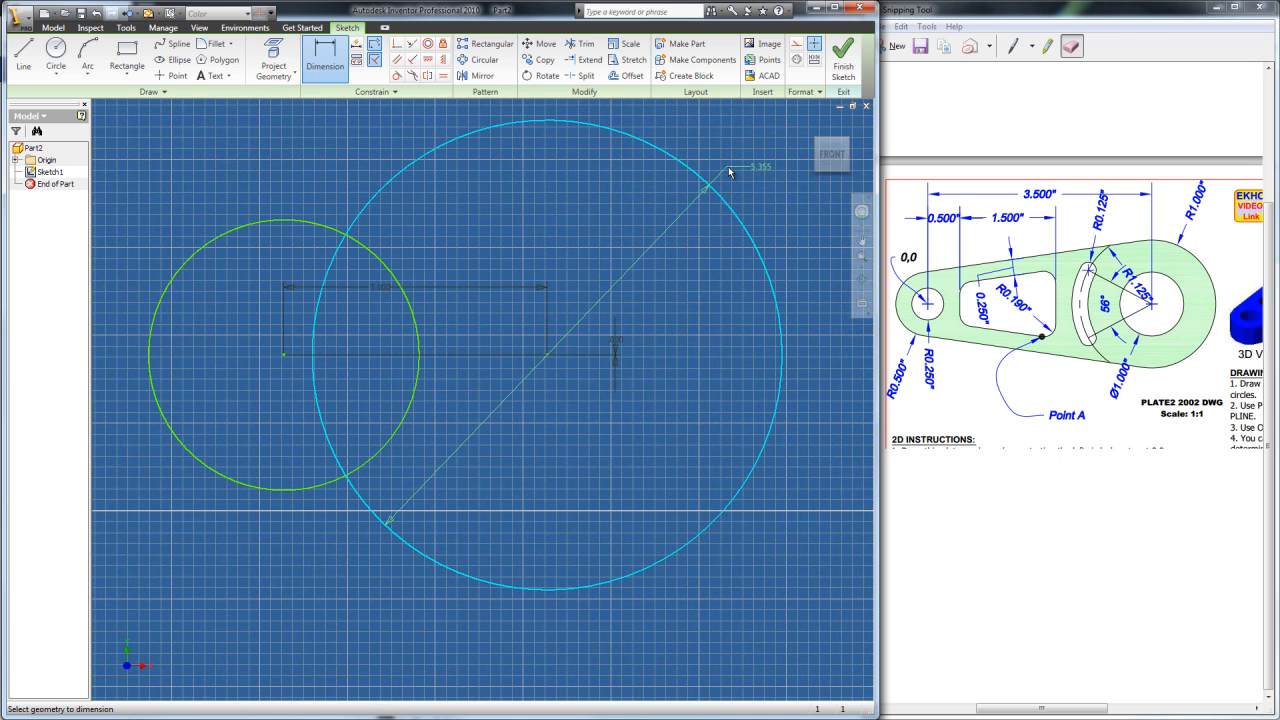
{"action": "left_click", "coordinate": [761, 172]}
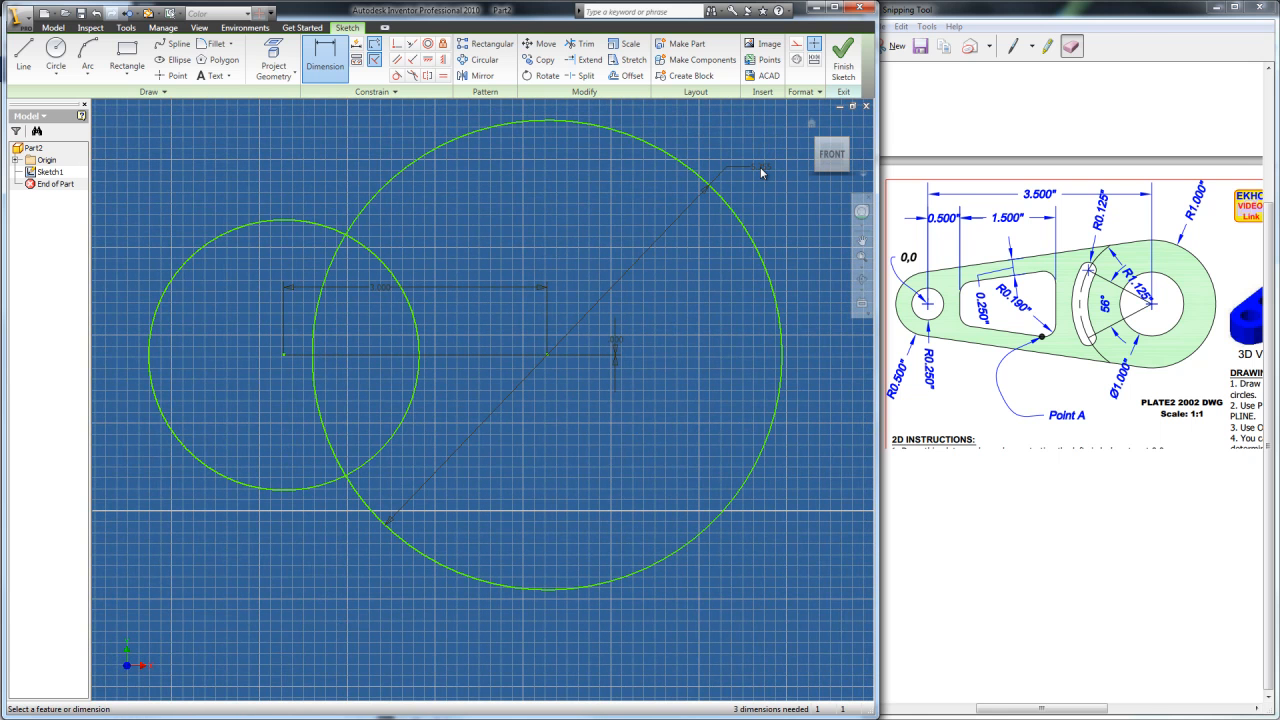
{"action": "type", "text": "2"}
{"action": "key", "text": "Return"}
{"action": "left_click", "coordinate": [343, 242]}
{"action": "left_click", "coordinate": [380, 200]}
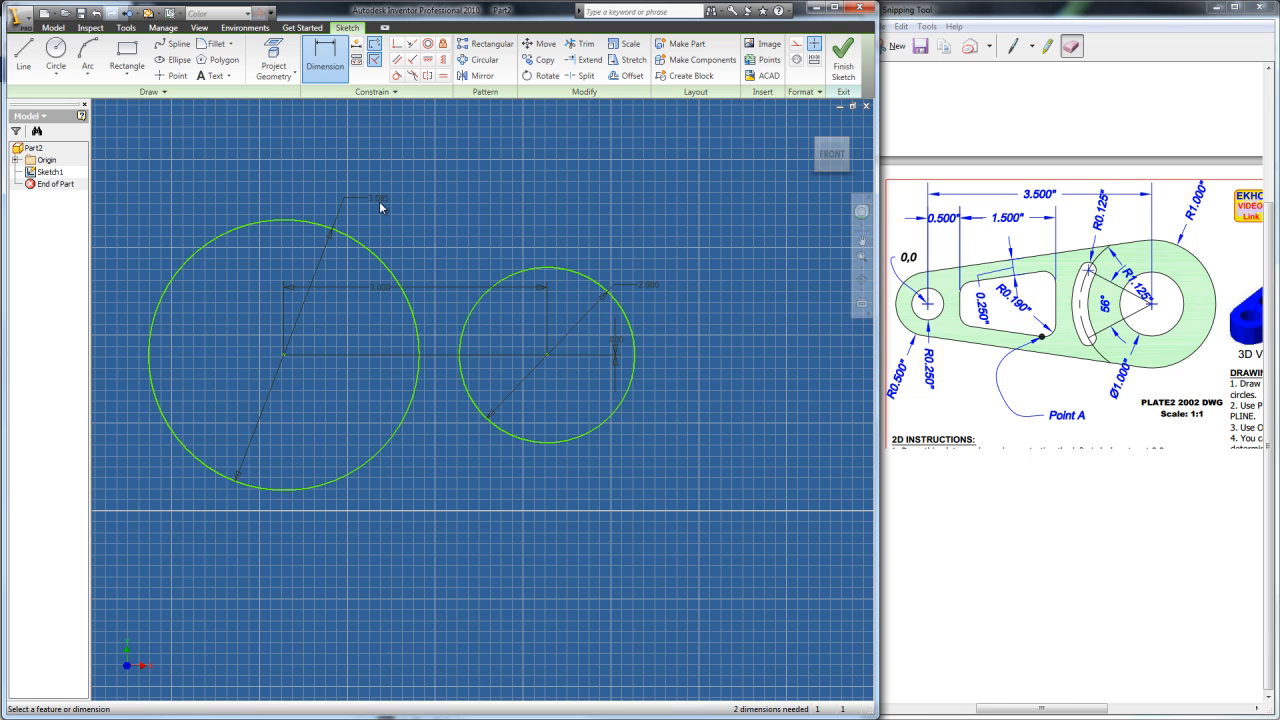
{"action": "type", "text": "1"}
{"action": "key", "text": "Return"}
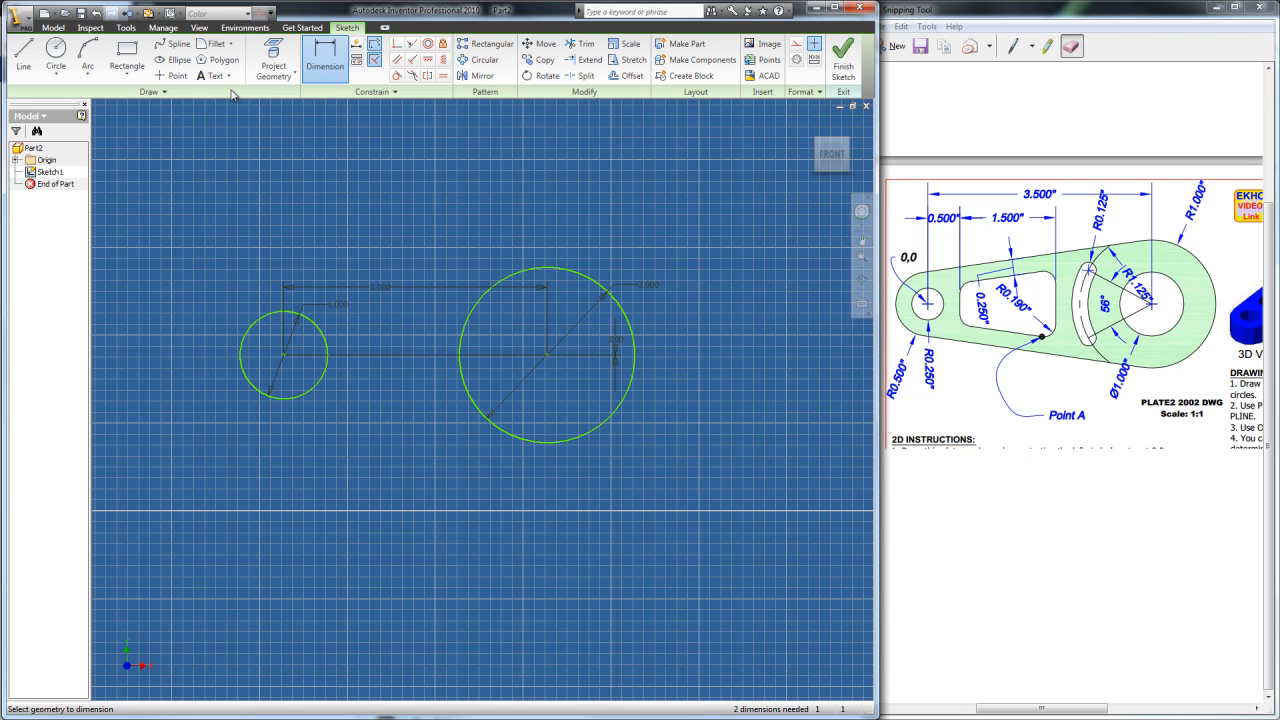
Sketch two separate slanted lines, one rising above both circles and one descending below them.
{"action": "key", "text": "l"}
{"action": "left_click", "coordinate": [258, 222]}
{"action": "left_click", "coordinate": [576, 139]}
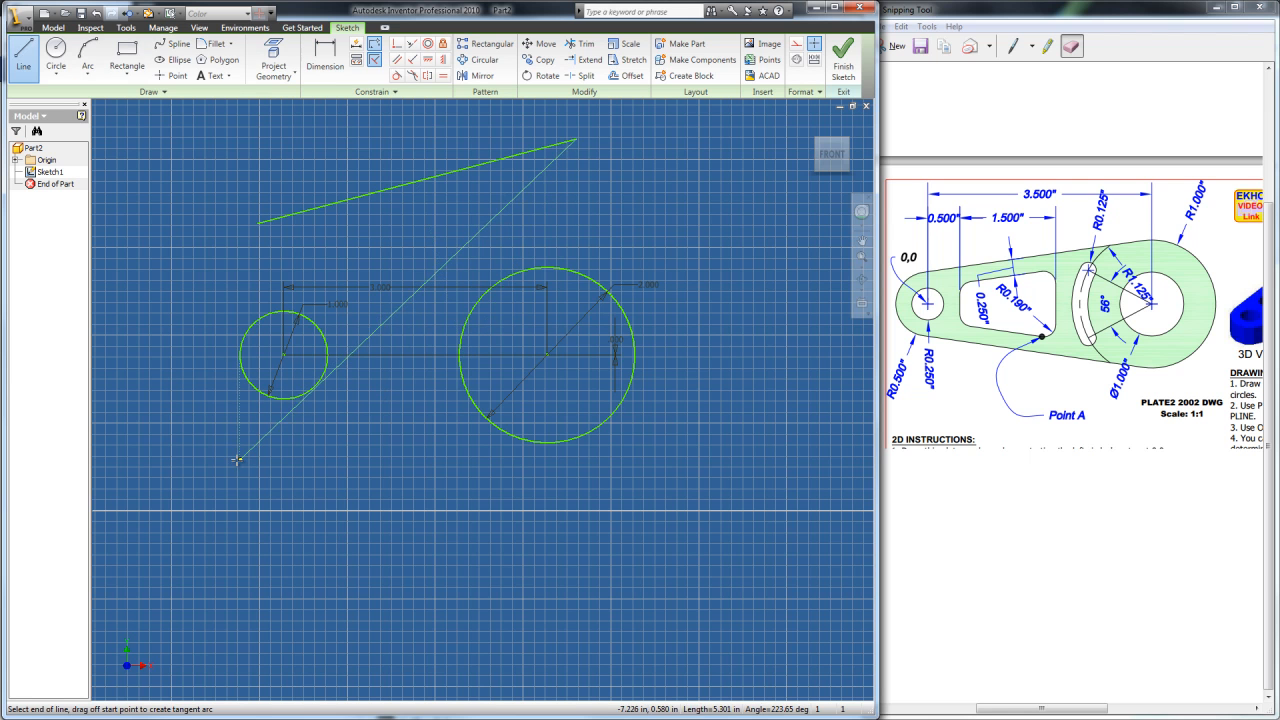
{"action": "key", "text": "Escape"}
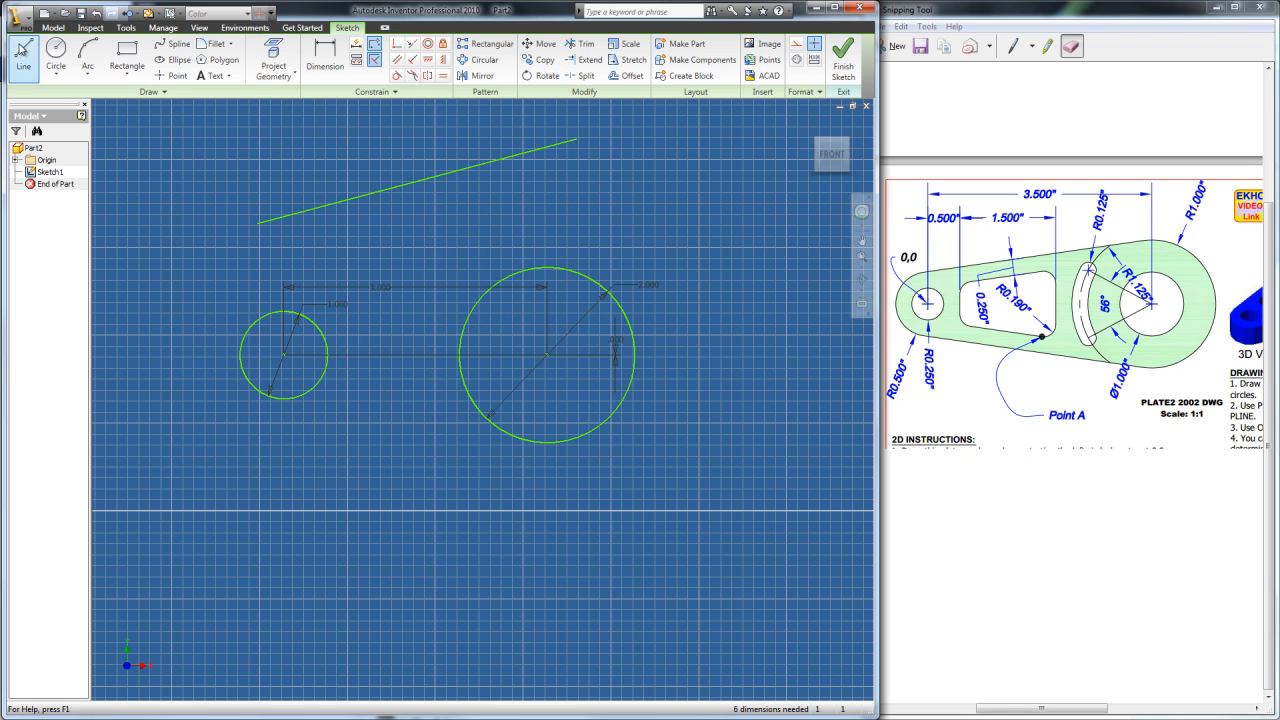
{"action": "left_click", "coordinate": [194, 439]}
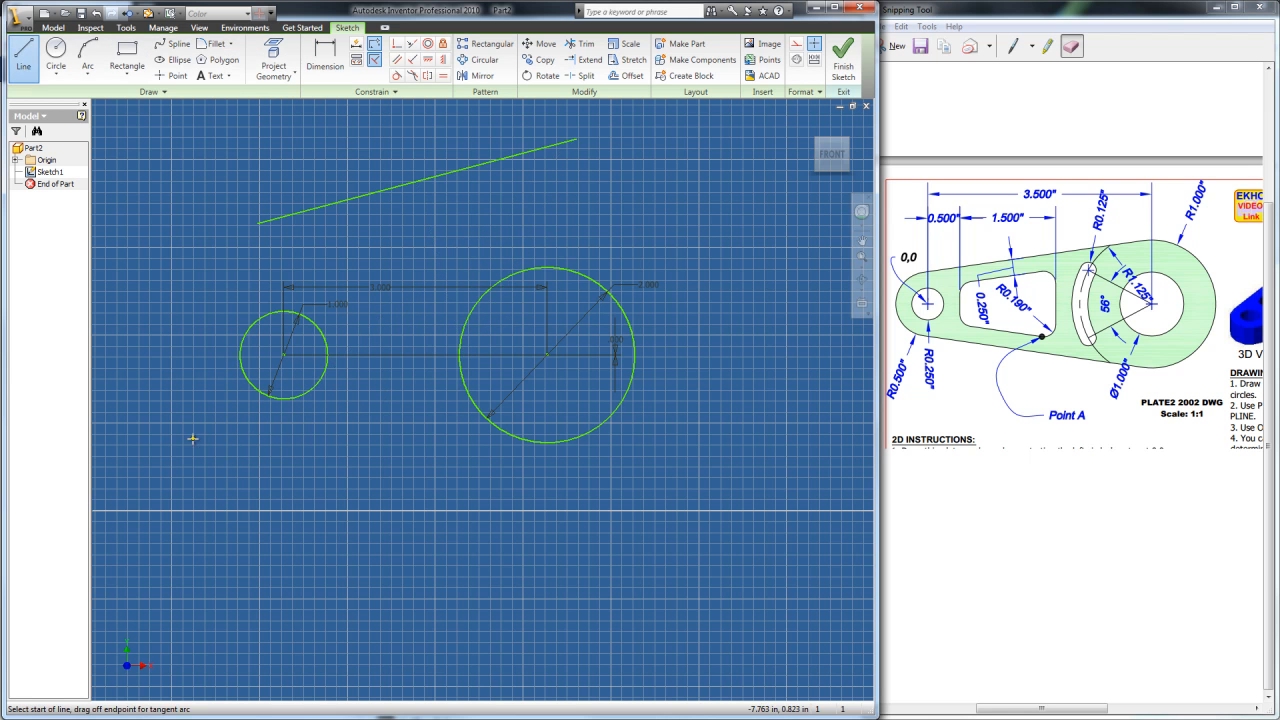
{"action": "left_click", "coordinate": [603, 576]}
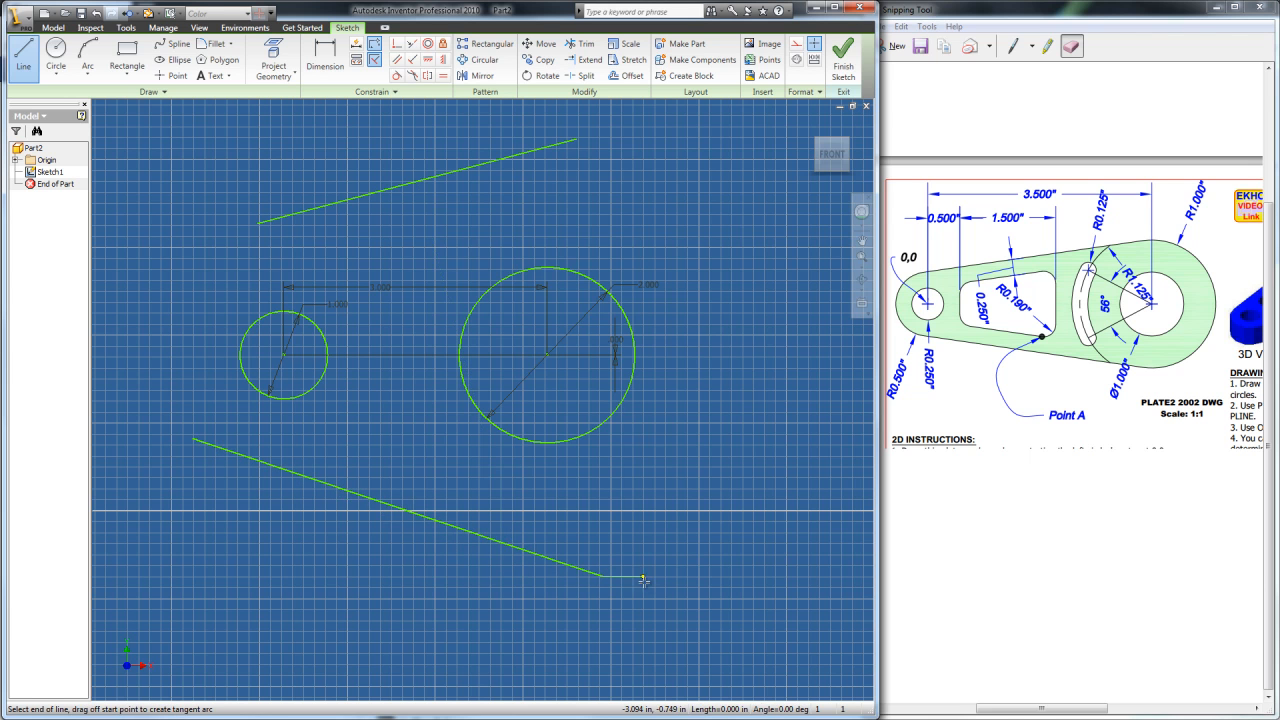
{"action": "key", "text": "Escape"}
{"action": "key", "text": "Escape"}
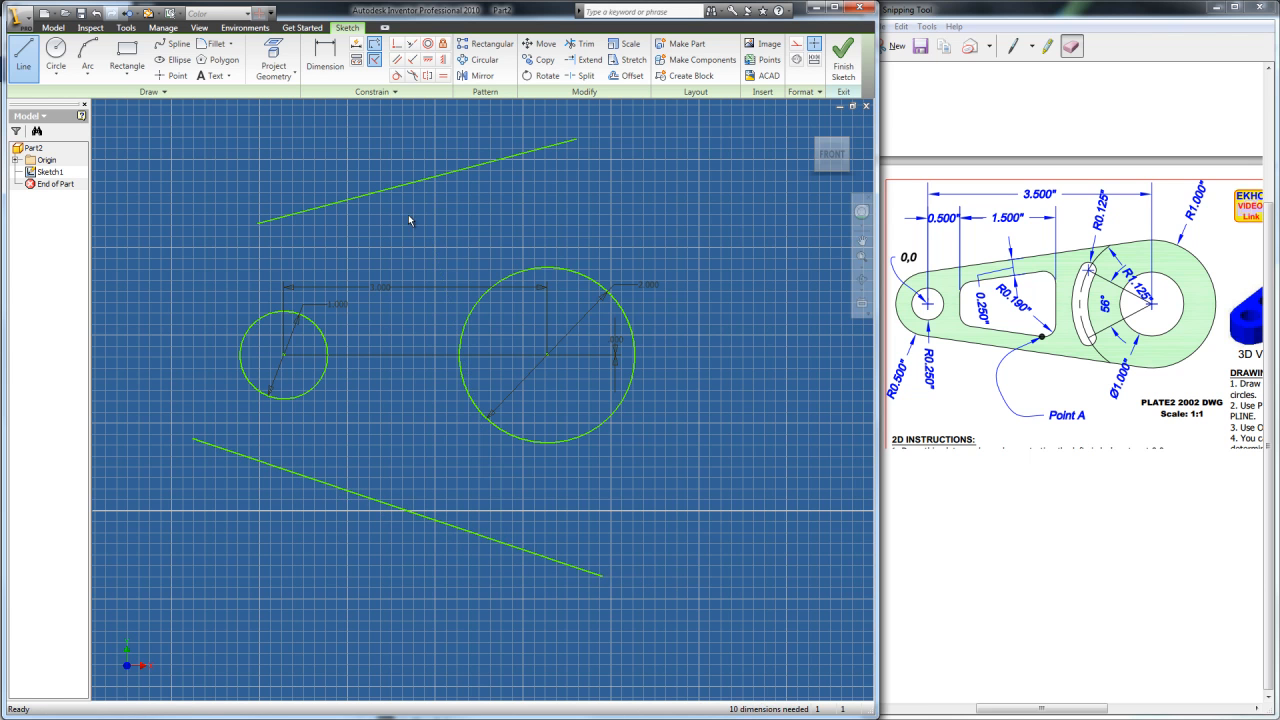
{"action": "left_click", "coordinate": [397, 59]}
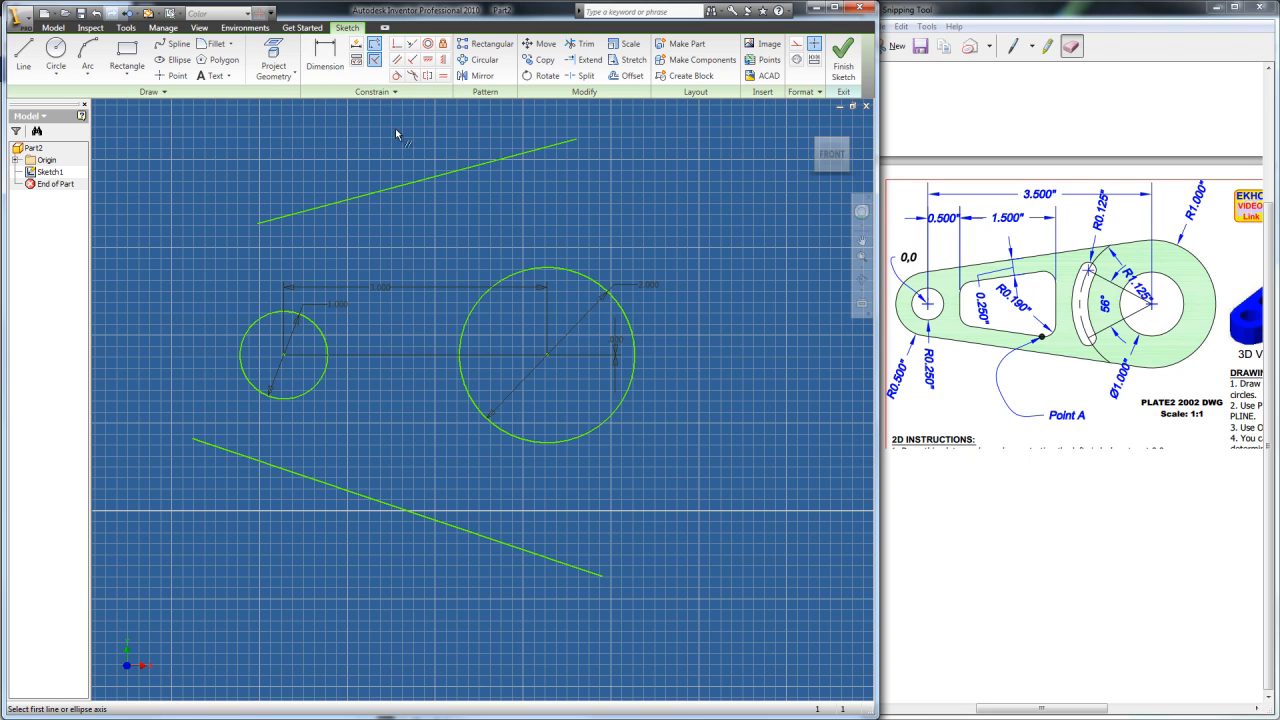
{"action": "left_click", "coordinate": [404, 187]}
{"action": "key", "text": "Escape"}
Make the upper line tangent to the tops of both the small and the large circle.
{"action": "left_click", "coordinate": [397, 75]}
{"action": "left_click", "coordinate": [336, 208]}
{"action": "left_click", "coordinate": [268, 321]}
{"action": "left_click", "coordinate": [560, 240]}
{"action": "left_click", "coordinate": [563, 270]}
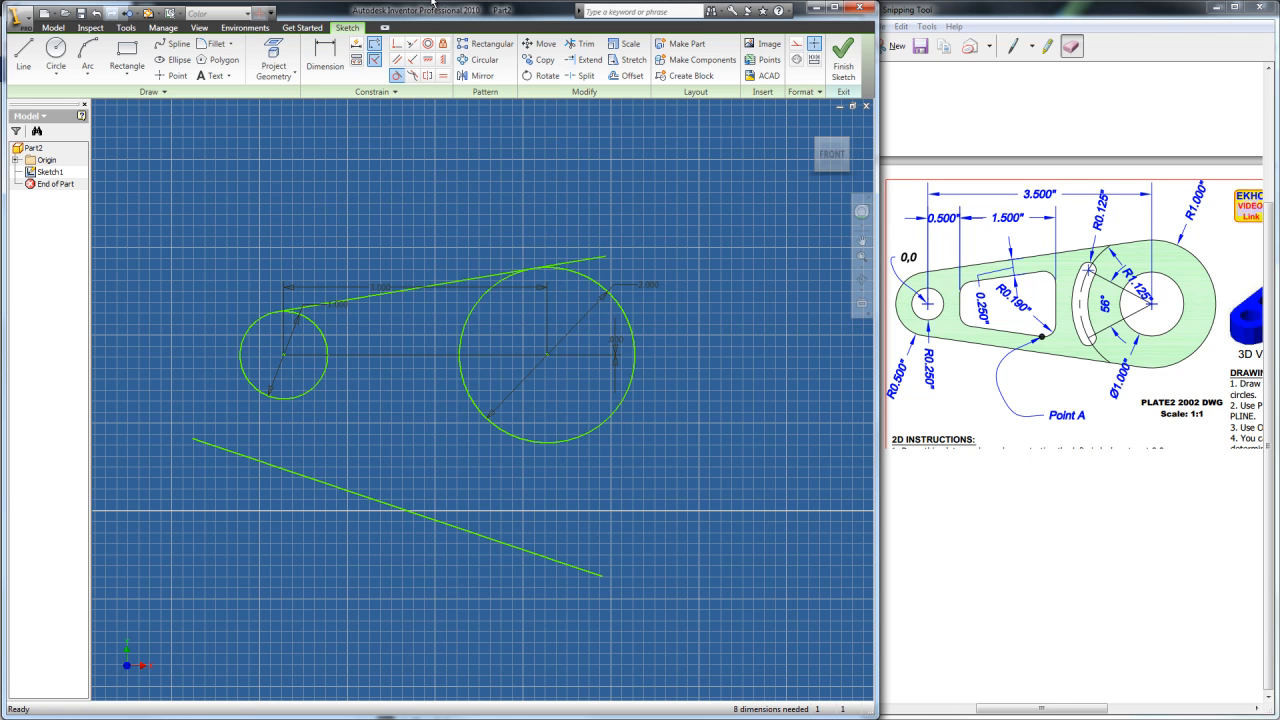
Make the lower line tangent to the undersides of both circles.
{"action": "left_click", "coordinate": [263, 465]}
{"action": "left_click", "coordinate": [280, 398]}
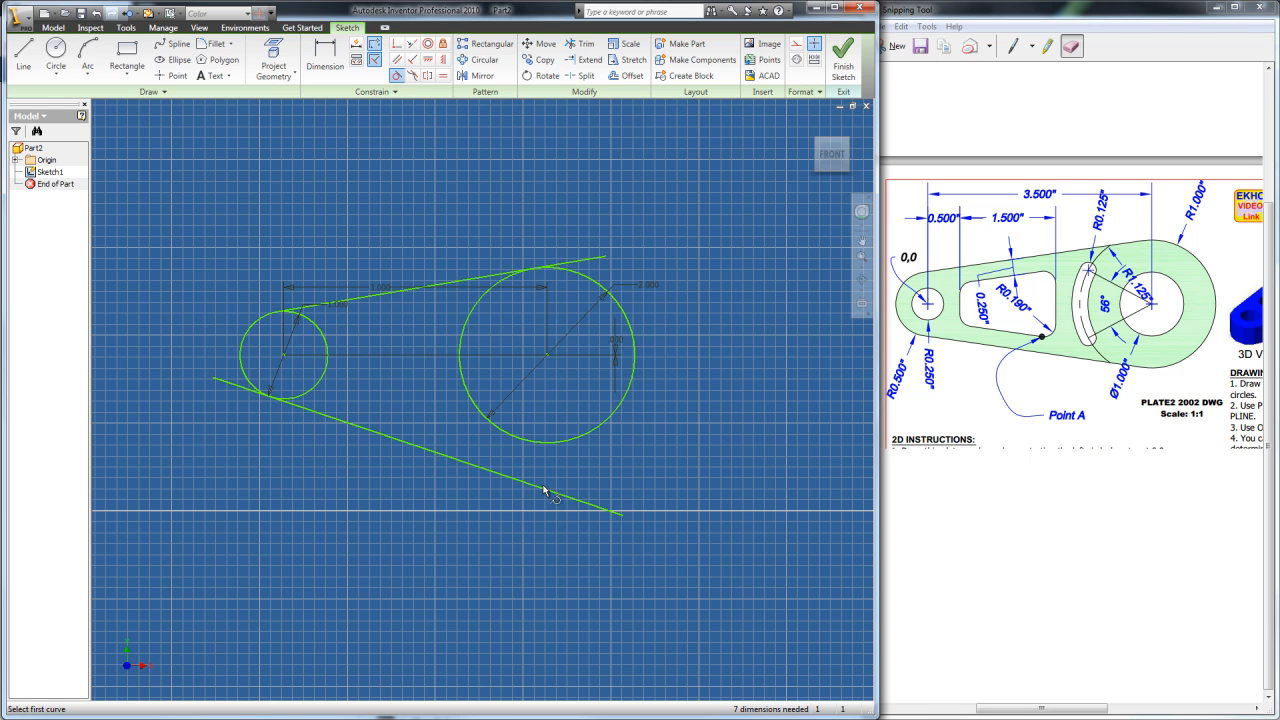
{"action": "left_click", "coordinate": [544, 489]}
{"action": "left_click", "coordinate": [544, 443]}
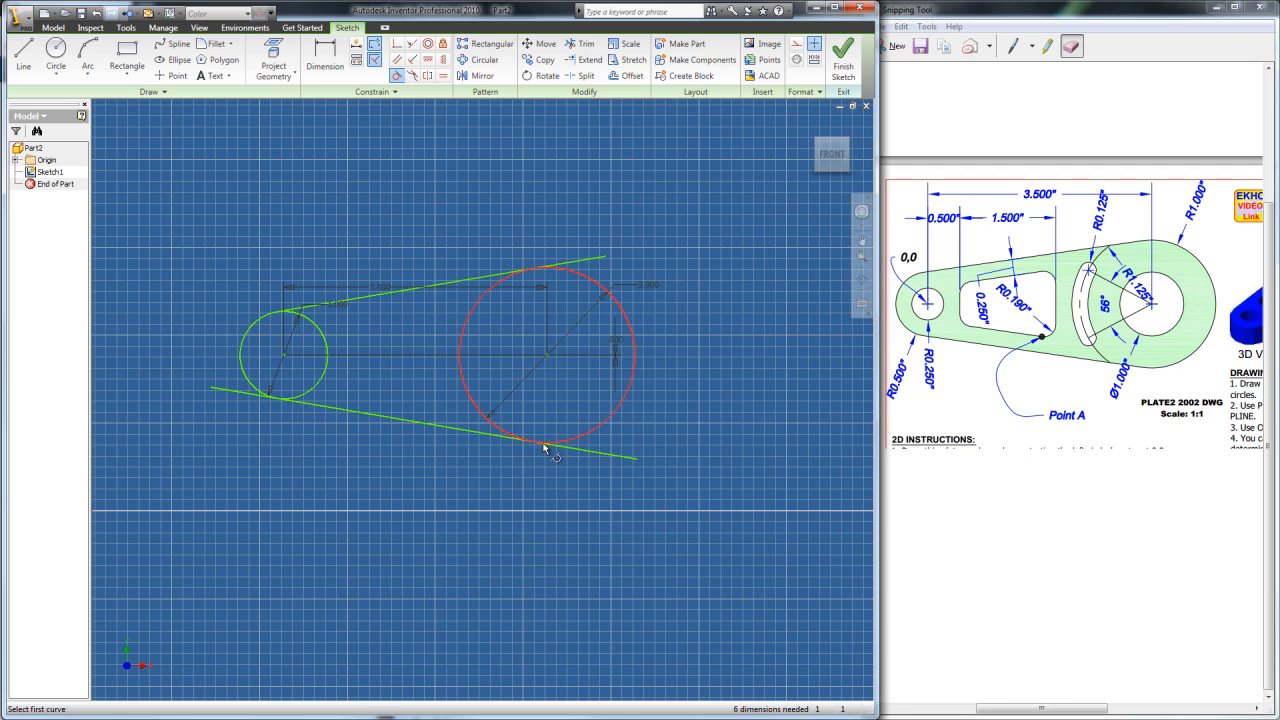
{"action": "key", "text": "Escape"}
Extend the left end of the upper line to its tangent point on the small circle.
{"action": "scroll", "coordinate": [290, 310], "scroll_direction": "down", "scroll_amount": 3}
{"action": "scroll", "coordinate": [284, 318], "scroll_direction": "up", "scroll_amount": 2}
{"action": "scroll", "coordinate": [288, 320], "scroll_direction": "up", "scroll_amount": 5}
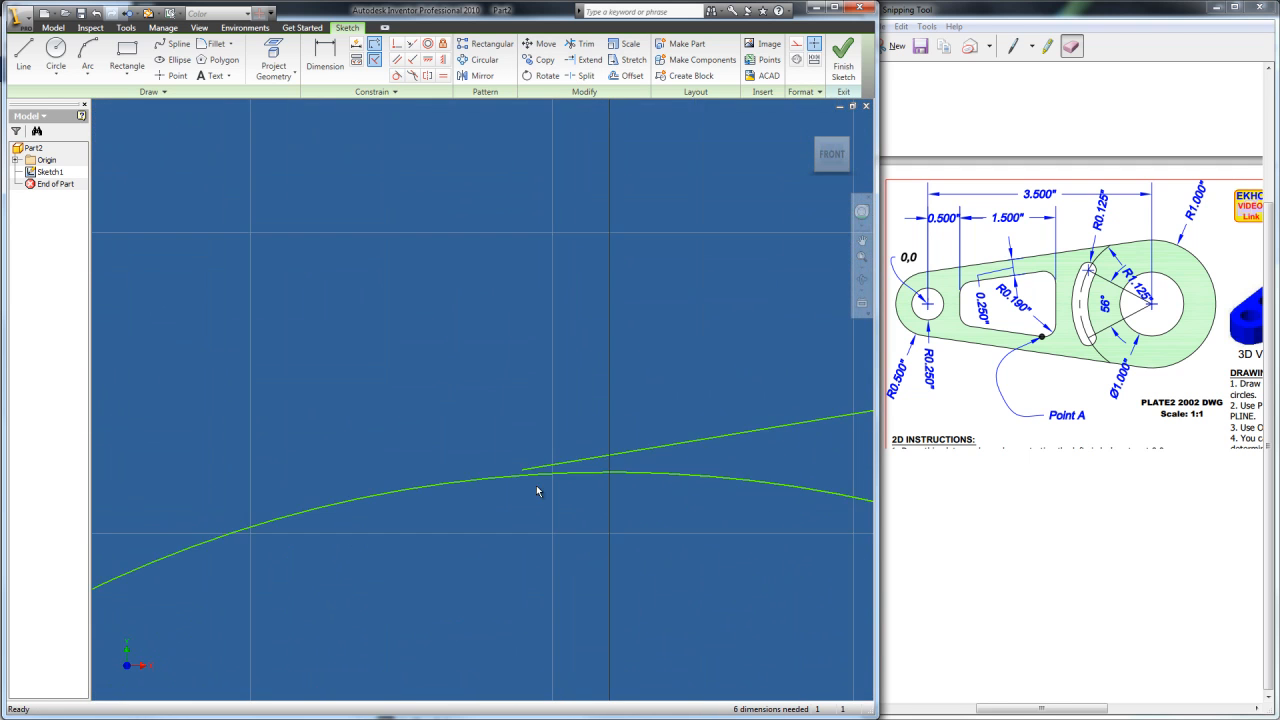
{"action": "left_click", "coordinate": [583, 66]}
{"action": "left_click", "coordinate": [578, 463]}
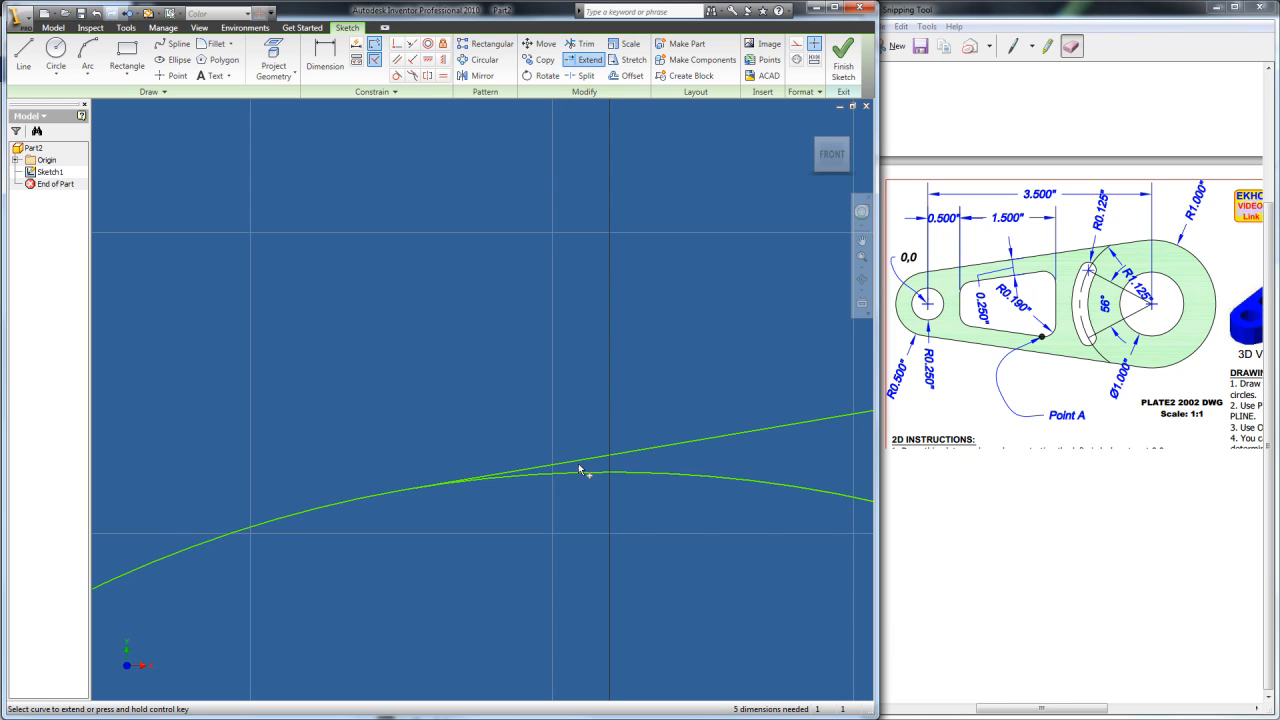
Trim the line overhangs and the inner arcs of both circles to leave a closed teardrop-shaped outline.
{"action": "scroll", "coordinate": [553, 358], "scroll_direction": "down", "scroll_amount": 6}
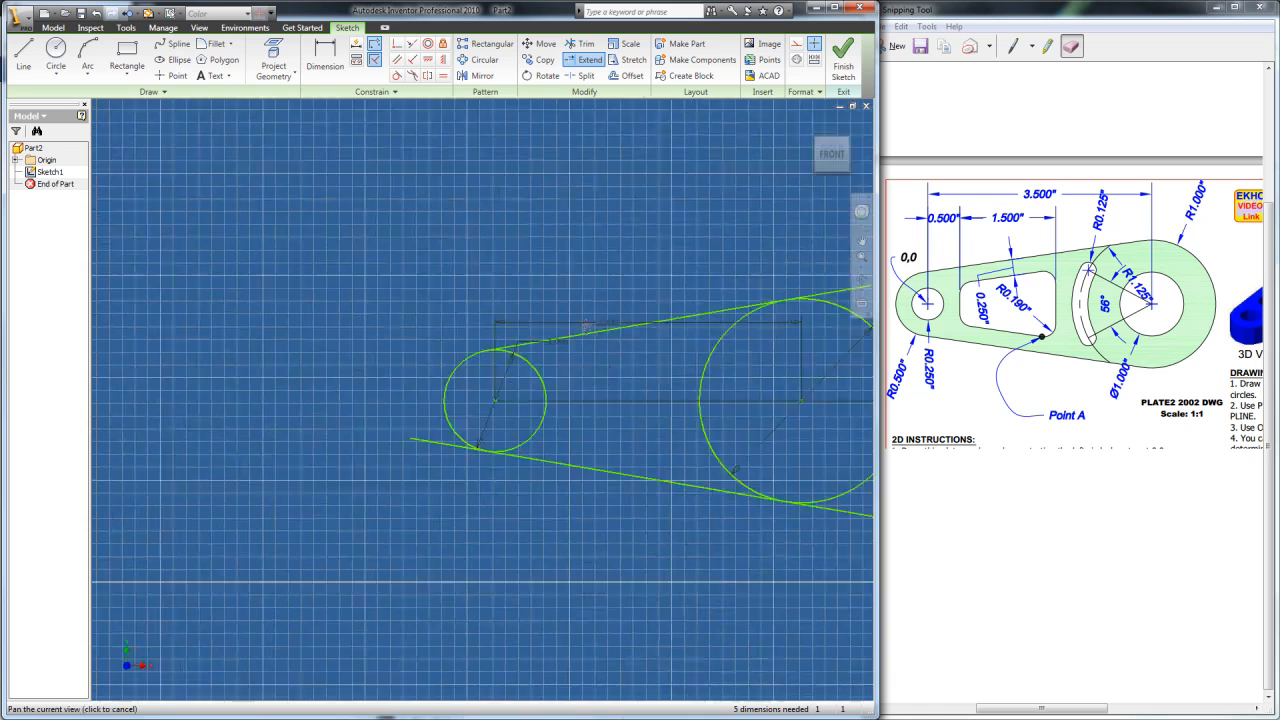
{"action": "left_click", "coordinate": [580, 44]}
{"action": "left_click", "coordinate": [690, 284]}
{"action": "left_click", "coordinate": [553, 350]}
{"action": "left_click", "coordinate": [686, 508]}
{"action": "left_click", "coordinate": [281, 446]}
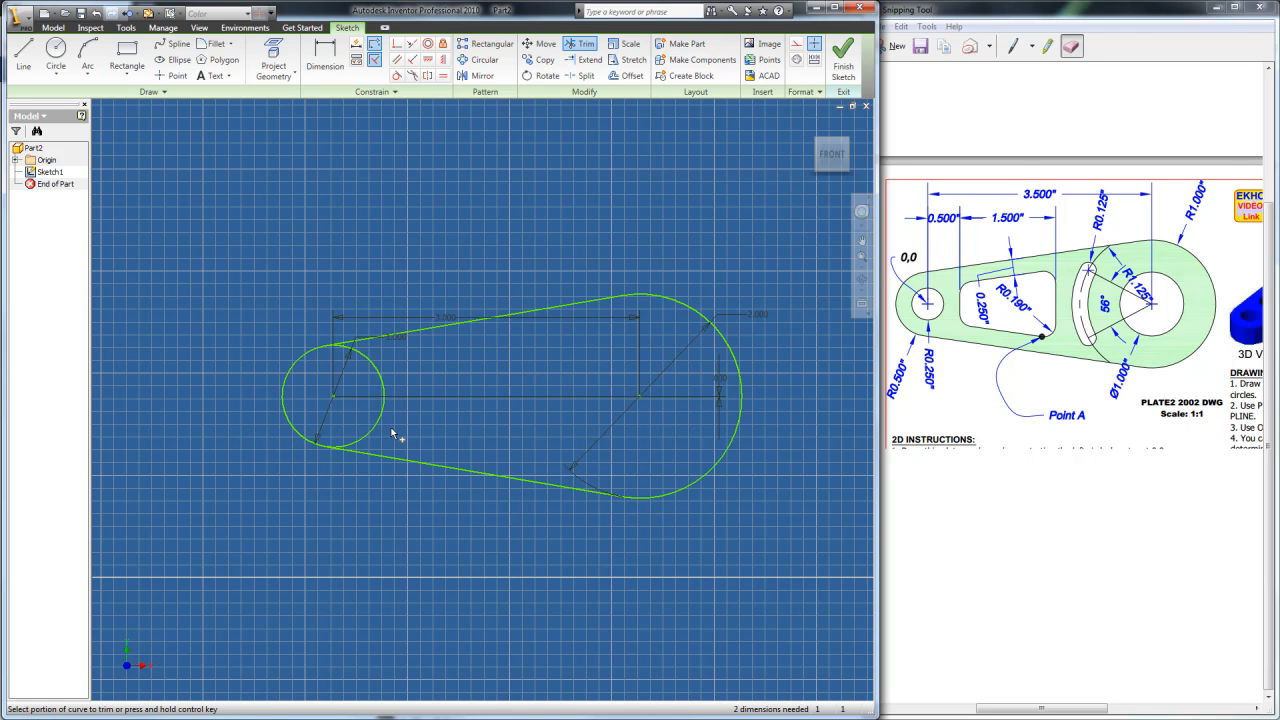
{"action": "left_click", "coordinate": [375, 429]}
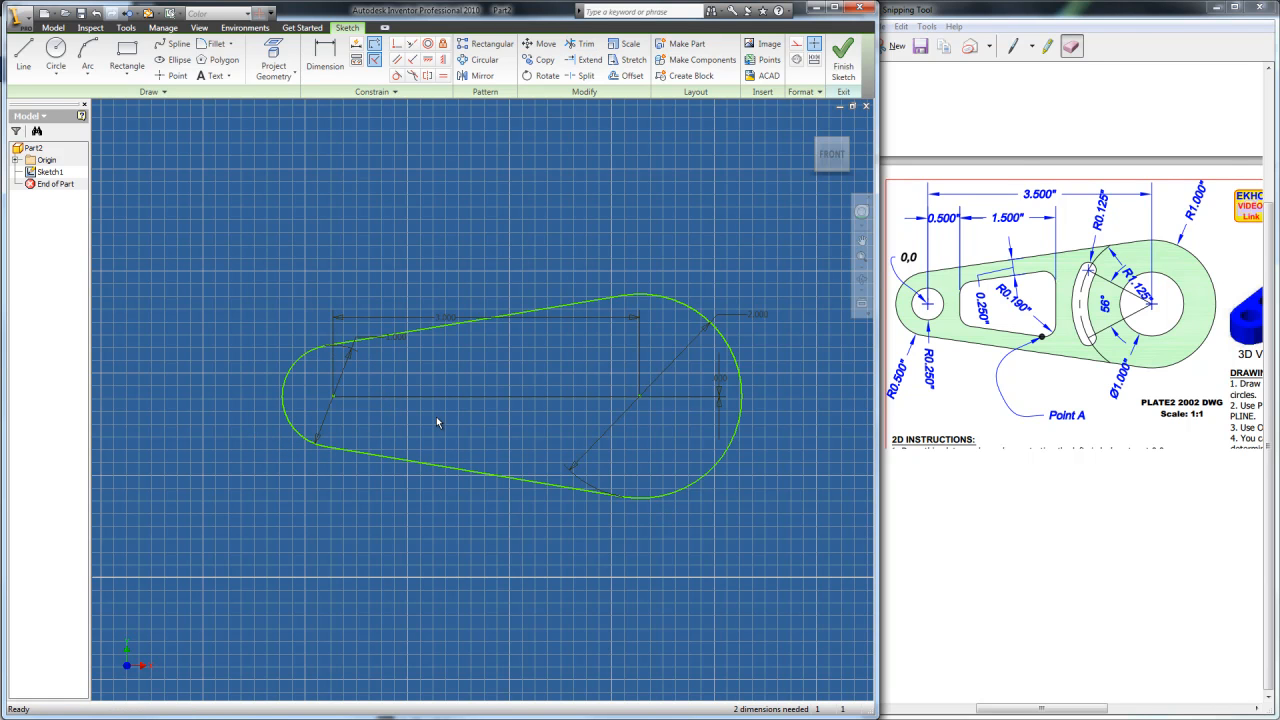
Sketch one circle below the outline's small end and another centred on the large end's arc centre.
{"action": "left_click", "coordinate": [56, 52]}
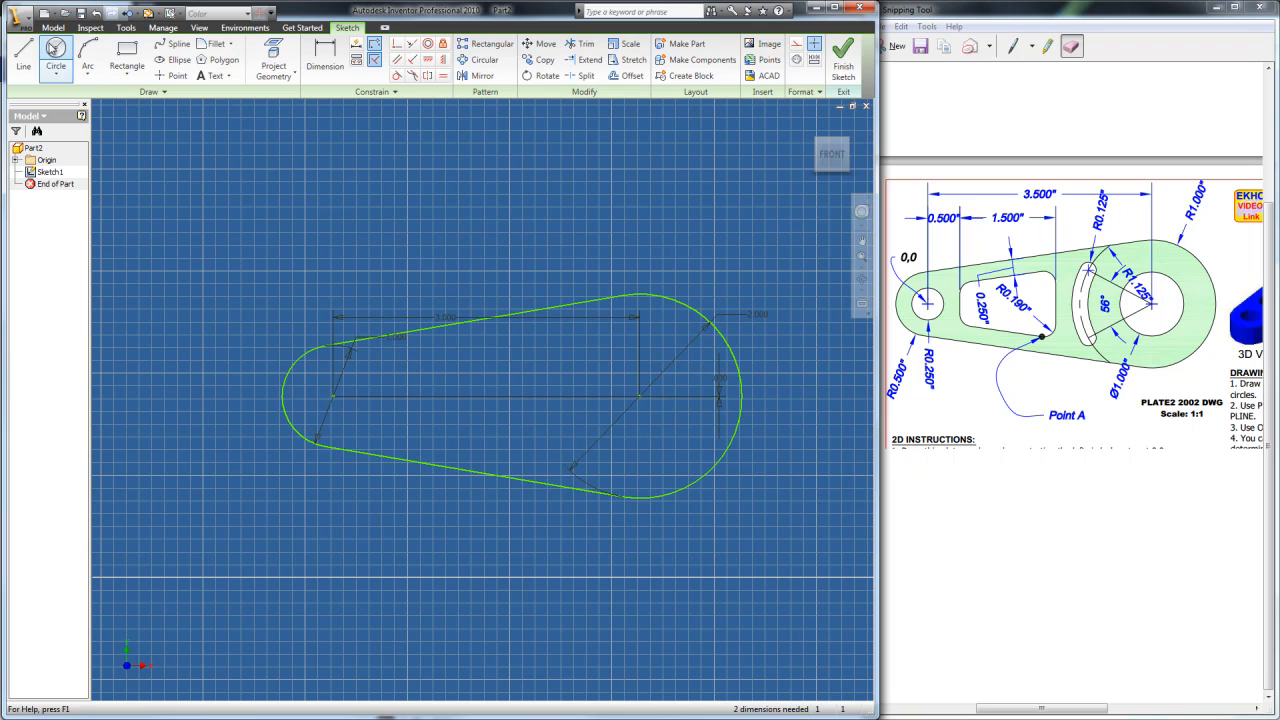
{"action": "left_click", "coordinate": [324, 566]}
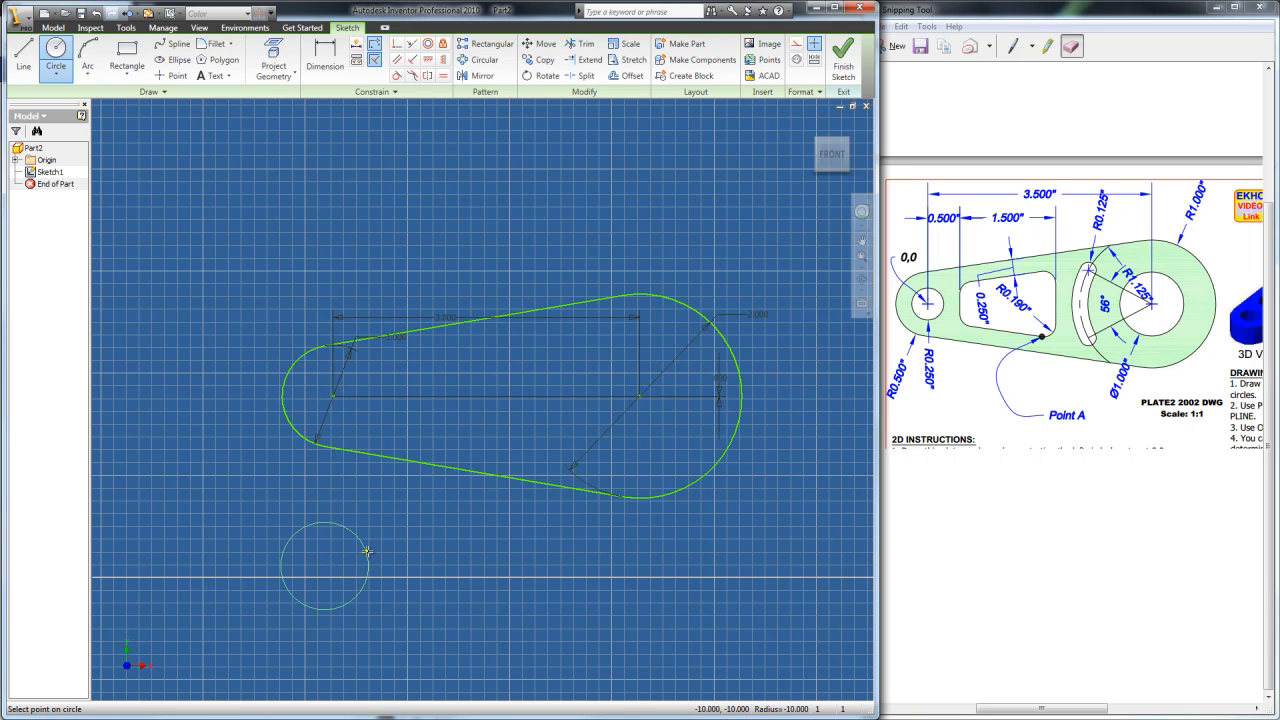
{"action": "left_click", "coordinate": [371, 551]}
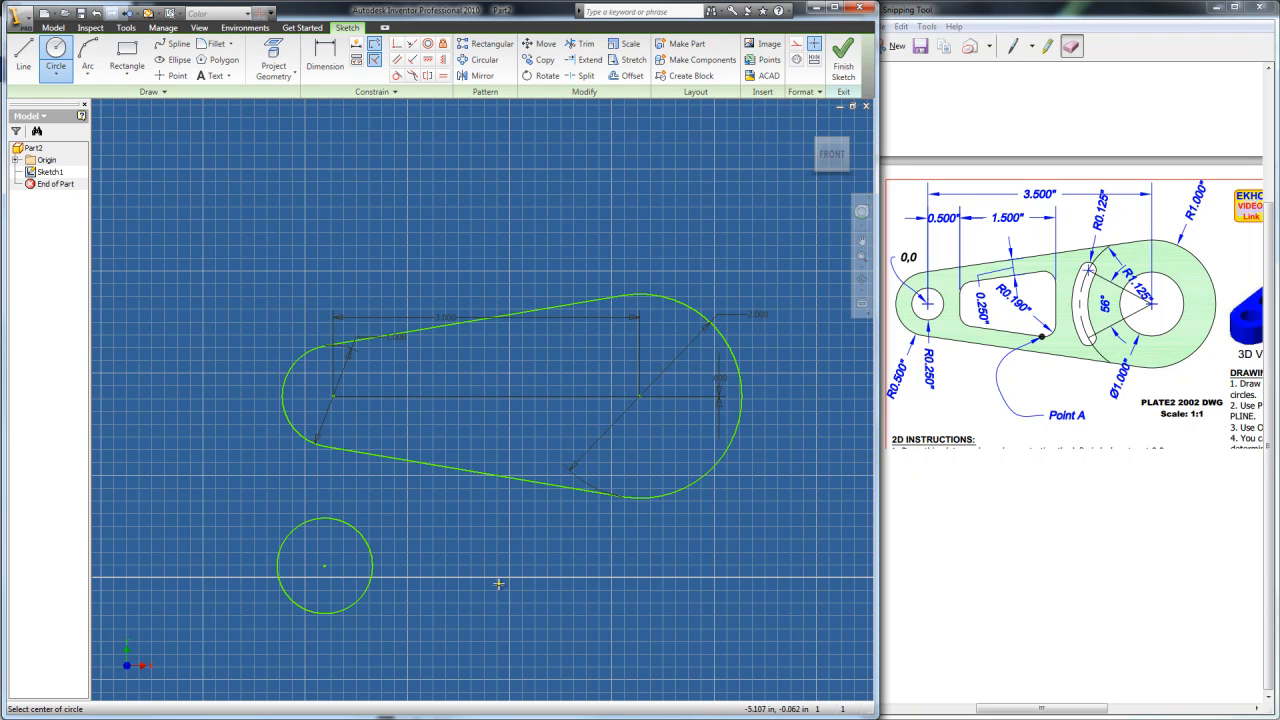
{"action": "left_click", "coordinate": [639, 396]}
{"action": "left_click", "coordinate": [633, 460]}
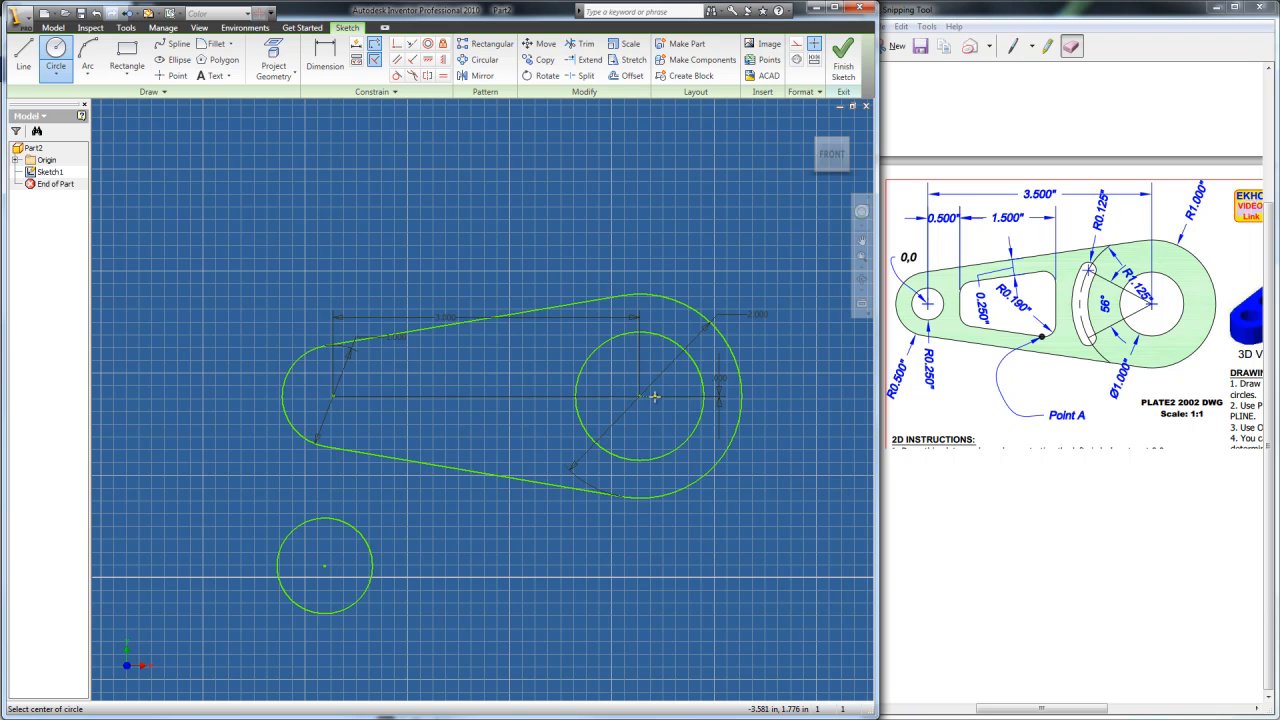
Make the loose circle below the outline concentric with the arc of the small end.
{"action": "left_click", "coordinate": [428, 44]}
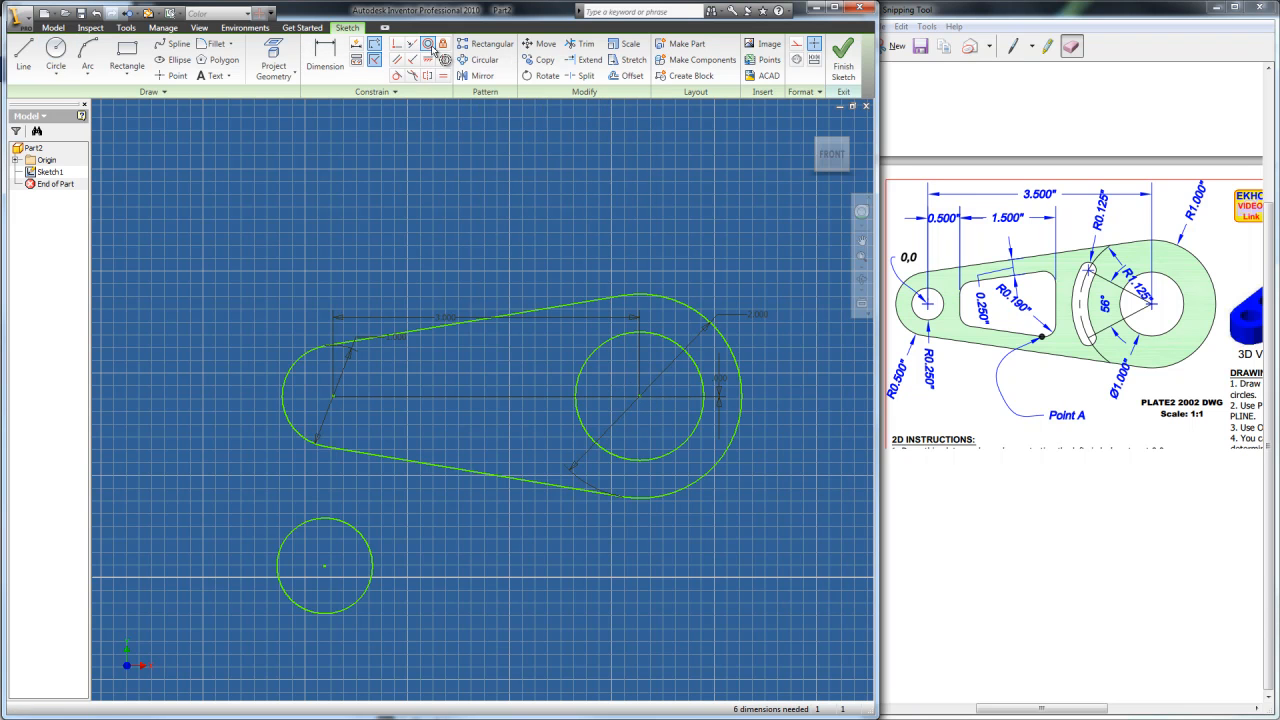
{"action": "left_click", "coordinate": [363, 539]}
{"action": "left_click", "coordinate": [281, 383]}
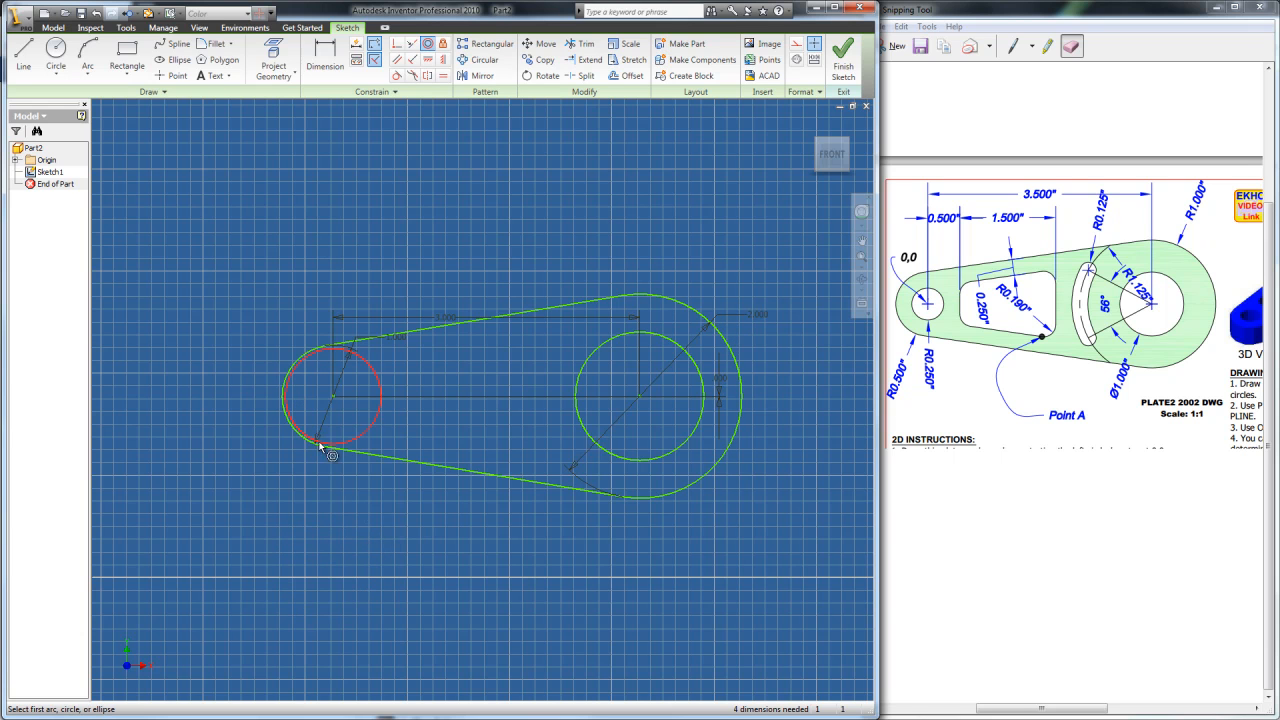
Dimension the small-end hole circle to a 0.5 in diameter and the large-end hole circle to 1 in.
{"action": "left_click", "coordinate": [325, 55]}
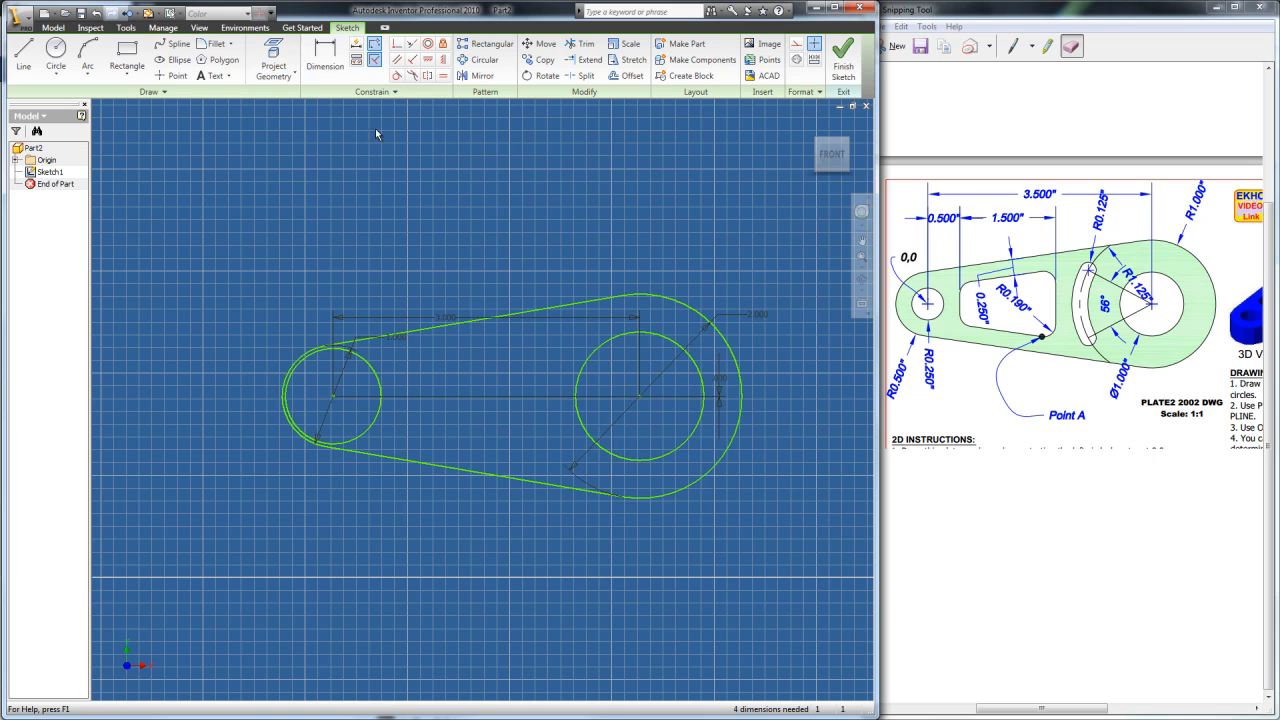
{"action": "left_click", "coordinate": [371, 374]}
{"action": "left_click", "coordinate": [444, 374]}
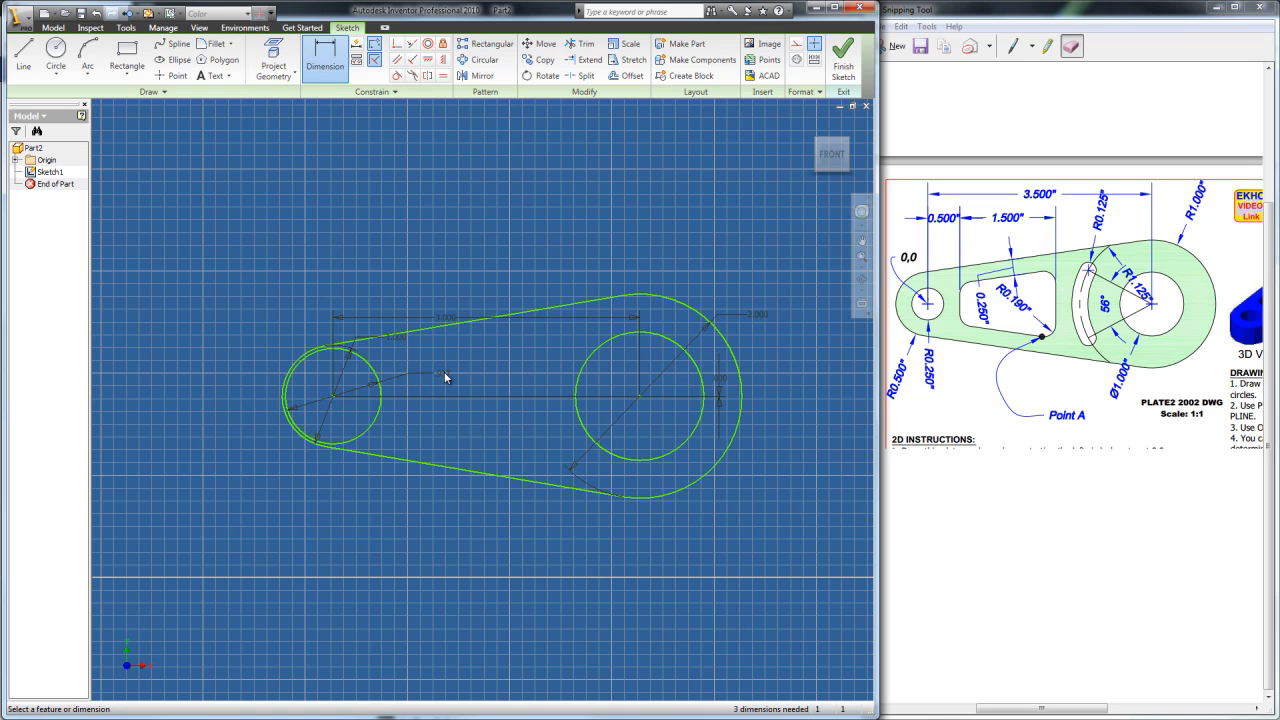
{"action": "key", "text": "Return"}
{"action": "left_click", "coordinate": [608, 343]}
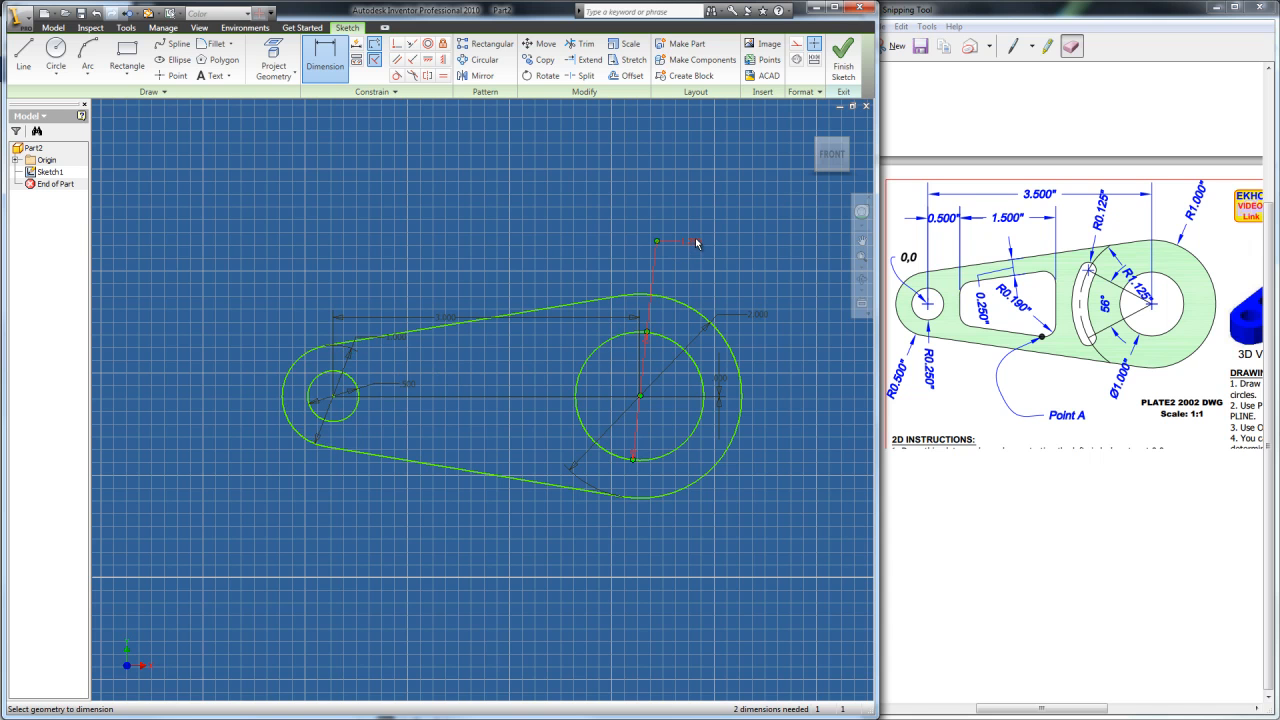
{"action": "left_click", "coordinate": [696, 242]}
{"action": "type", "text": "1"}
{"action": "key", "text": "Return"}
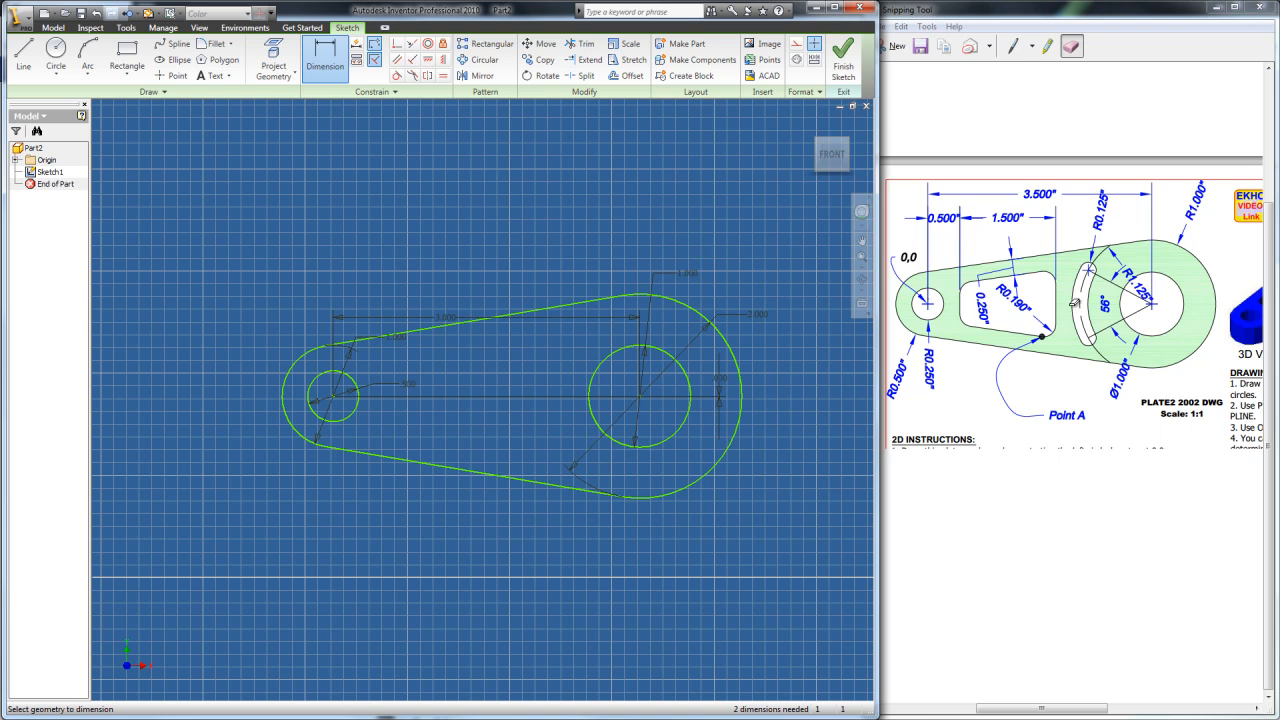
Switch to the Snipping Tool, circle the curved slot on the reference drawing in pen, and erase the mark.
{"action": "left_click", "coordinate": [1014, 46]}
{"action": "mouse_move", "coordinate": [1095, 252]}
{"action": "left_mouse_down"}
{"action": "mouse_move", "coordinate": [1058, 297]}
{"action": "mouse_move", "coordinate": [1113, 332]}
{"action": "mouse_move", "coordinate": [1097, 237]}
{"action": "left_mouse_up"}
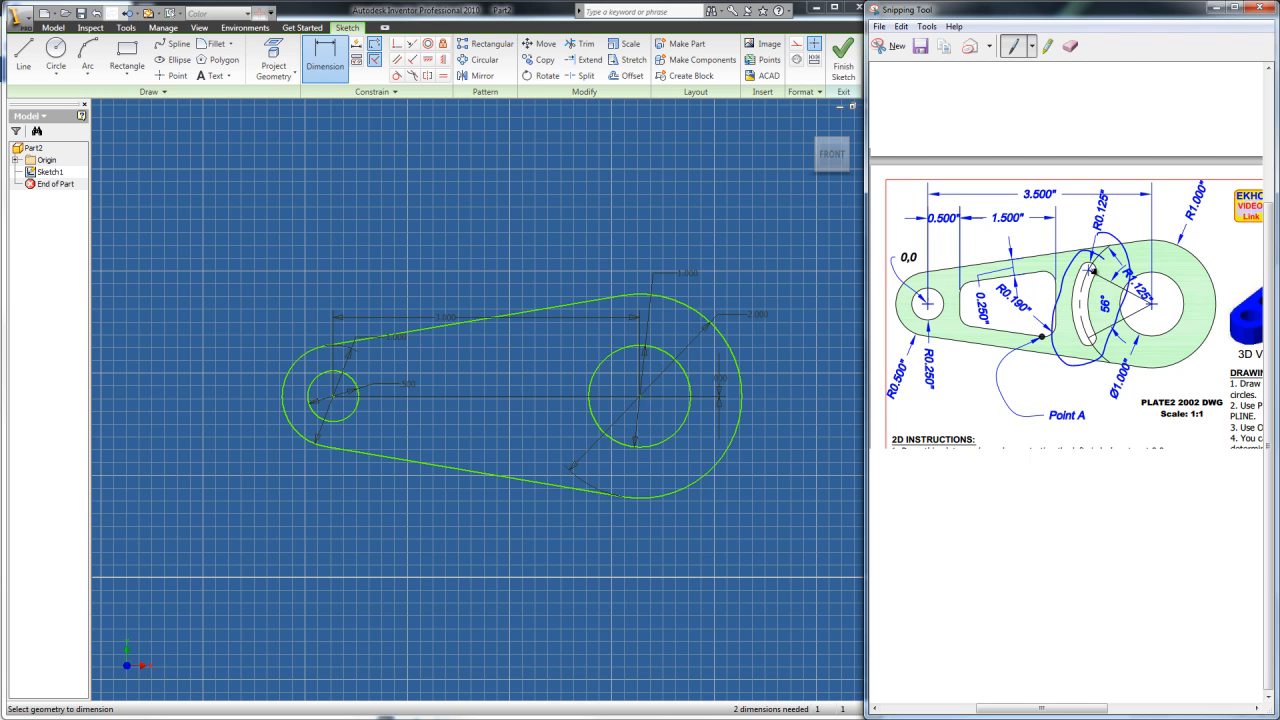
{"action": "left_click", "coordinate": [1071, 46]}
{"action": "left_click", "coordinate": [1084, 251]}
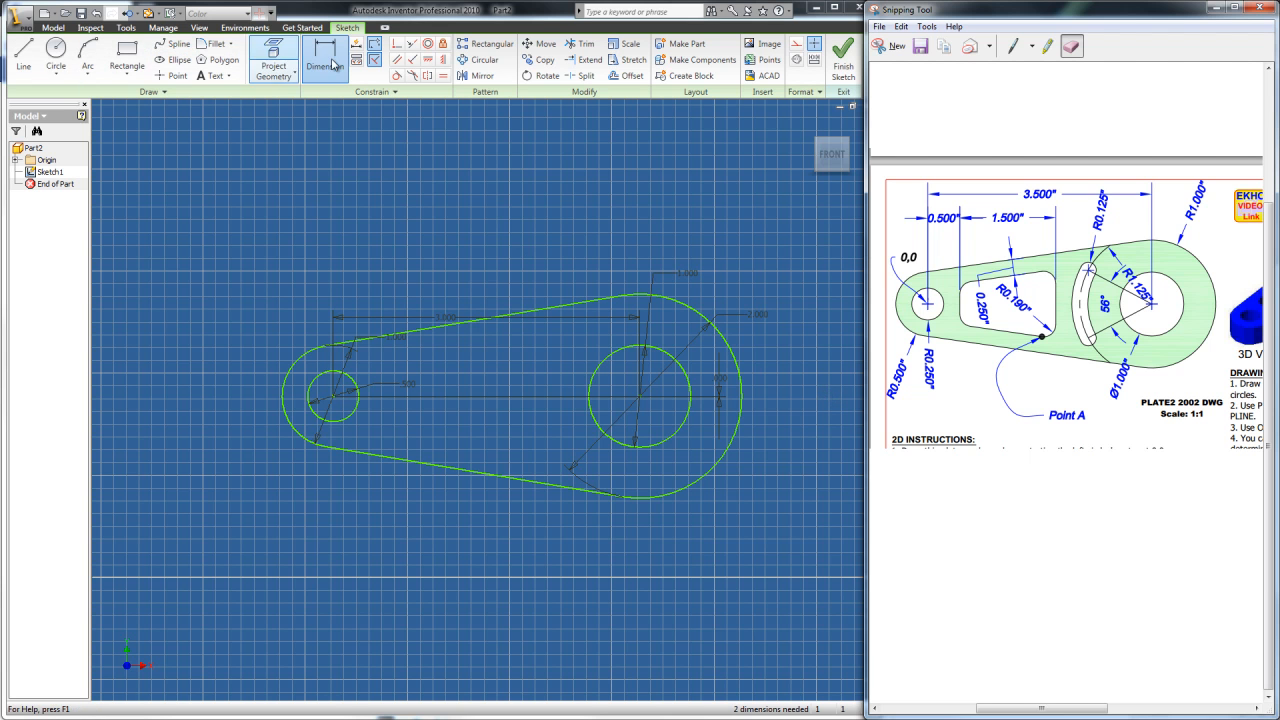
Offset the large-end hole circle outward three times to create three larger concentric circles.
{"action": "left_click", "coordinate": [626, 76]}
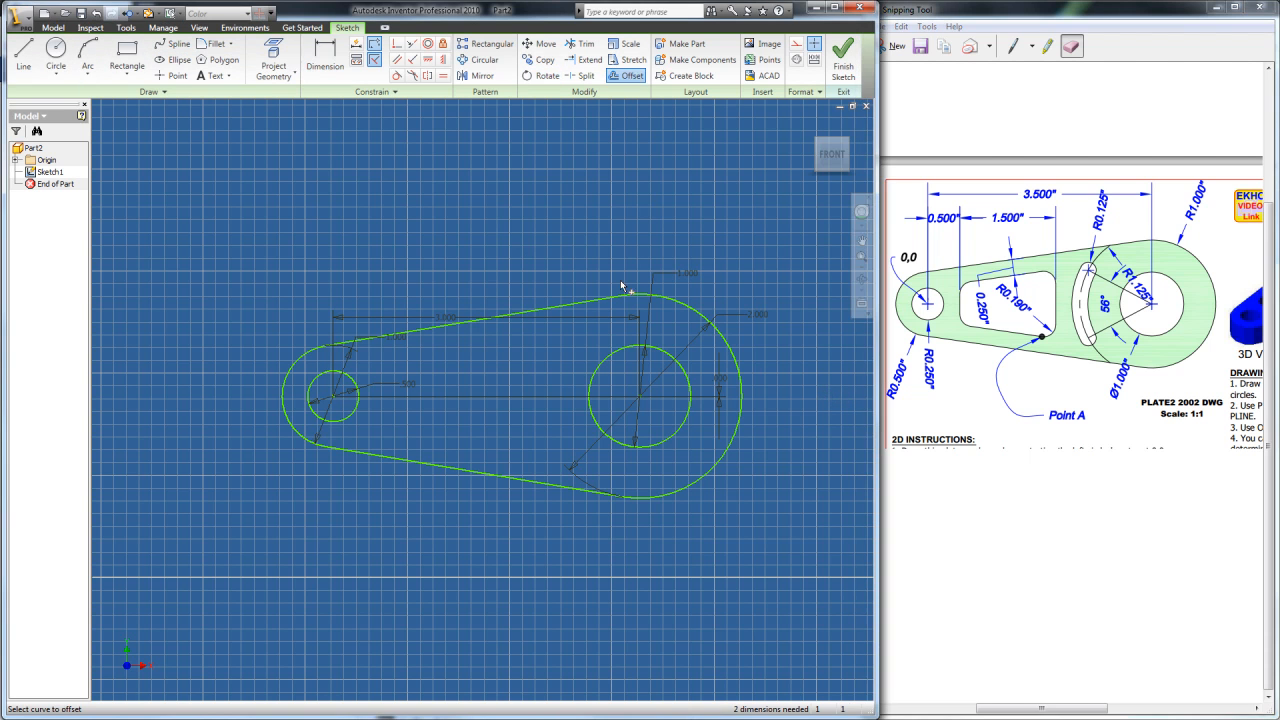
{"action": "left_click", "coordinate": [580, 357]}
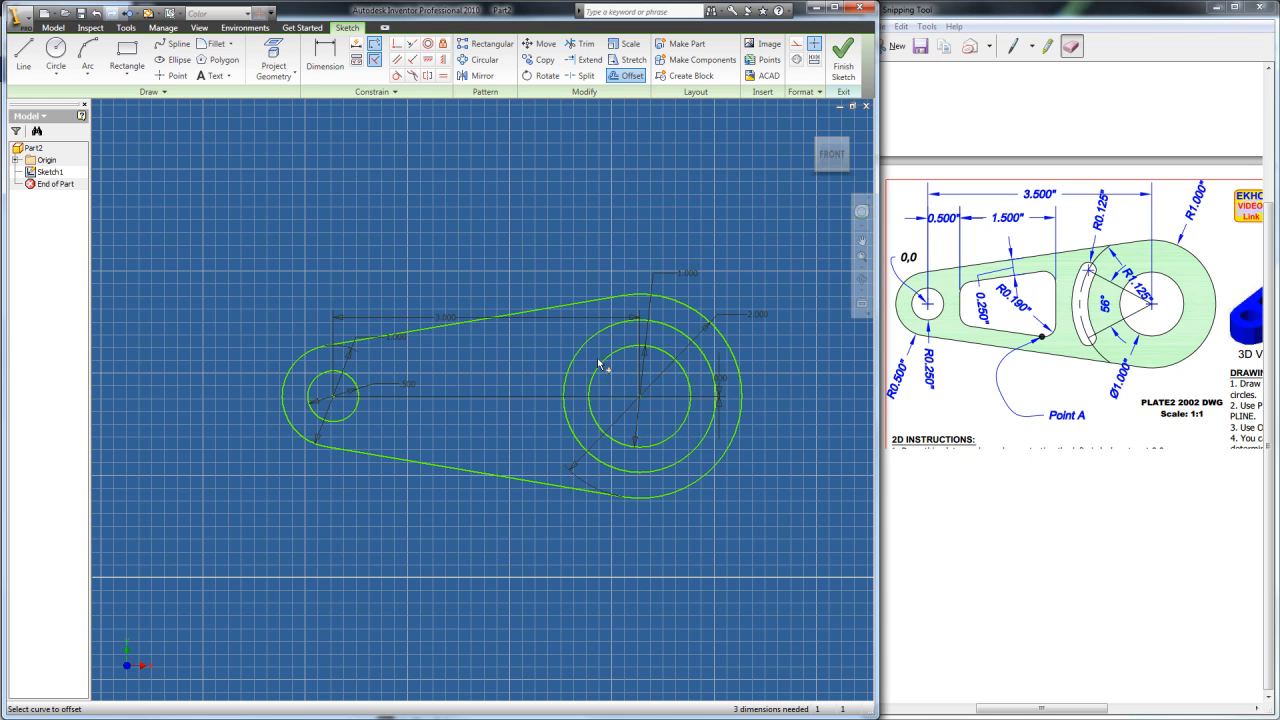
{"action": "left_click", "coordinate": [606, 366]}
{"action": "left_click", "coordinate": [556, 357]}
{"action": "left_click", "coordinate": [603, 369]}
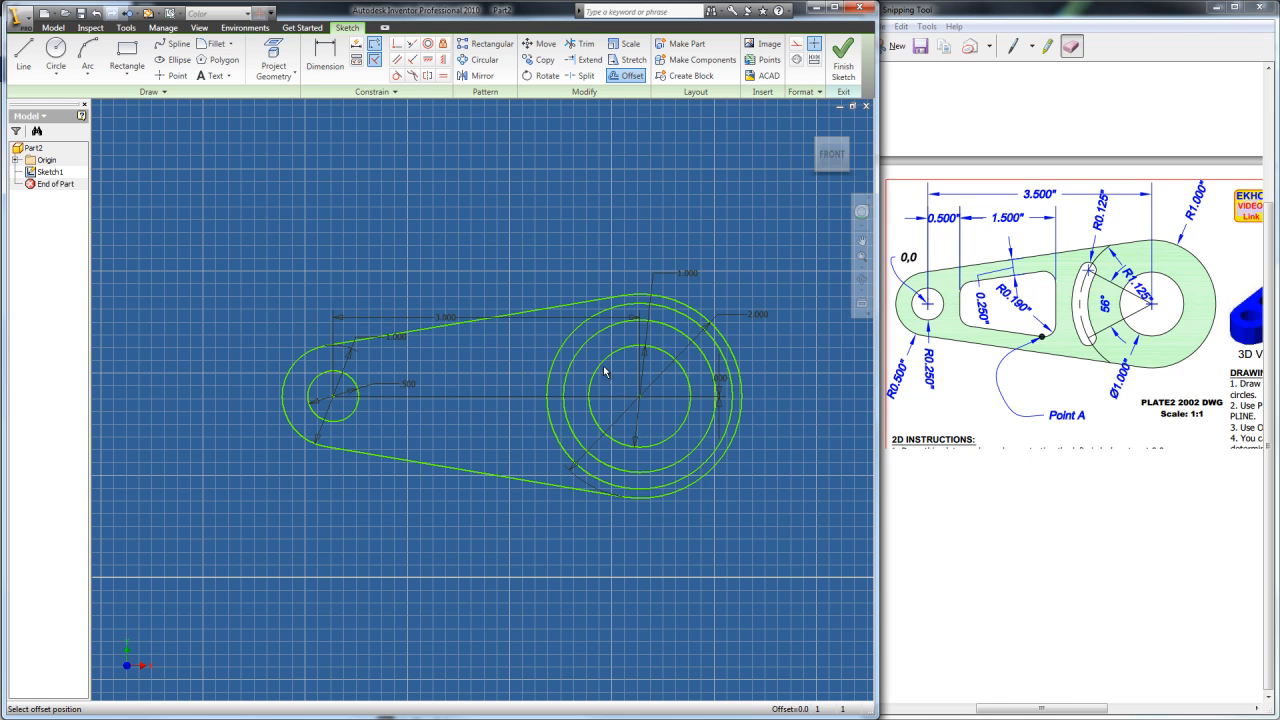
{"action": "left_click", "coordinate": [543, 354]}
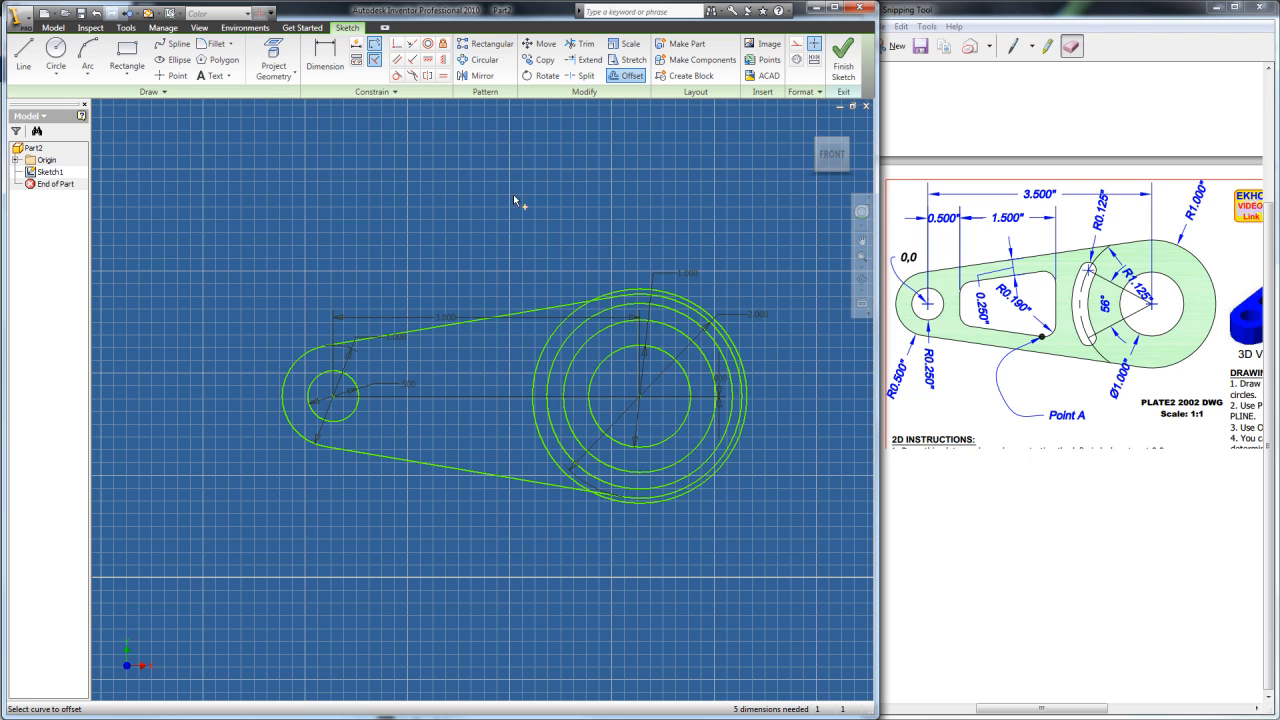
Dimension the three offset circles, from inner to outer, to diameters of 2, 2.25 and 2.5 in.
{"action": "left_click", "coordinate": [322, 50]}
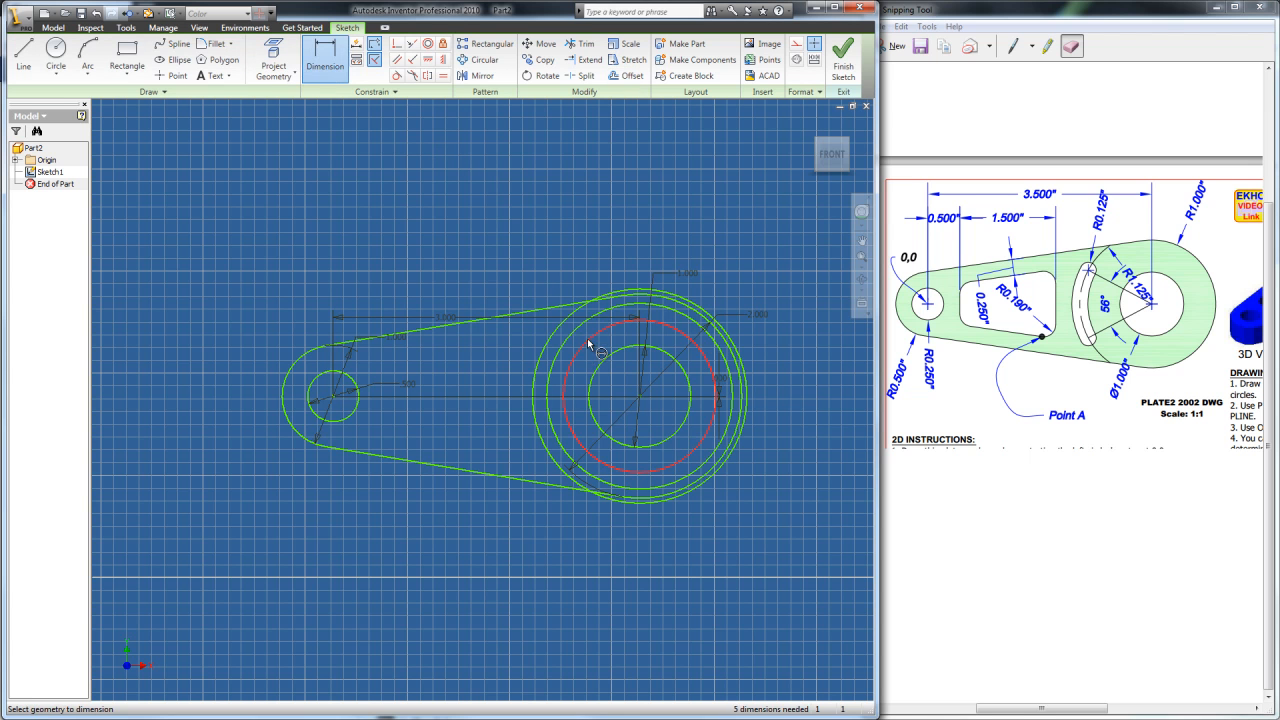
{"action": "left_click", "coordinate": [597, 353]}
{"action": "type", "text": "2"}
{"action": "key", "text": "Return"}
{"action": "left_click", "coordinate": [567, 341]}
{"action": "left_click", "coordinate": [575, 356]}
{"action": "type", "text": "2.25"}
{"action": "key", "text": "Return"}
{"action": "left_click", "coordinate": [540, 365]}
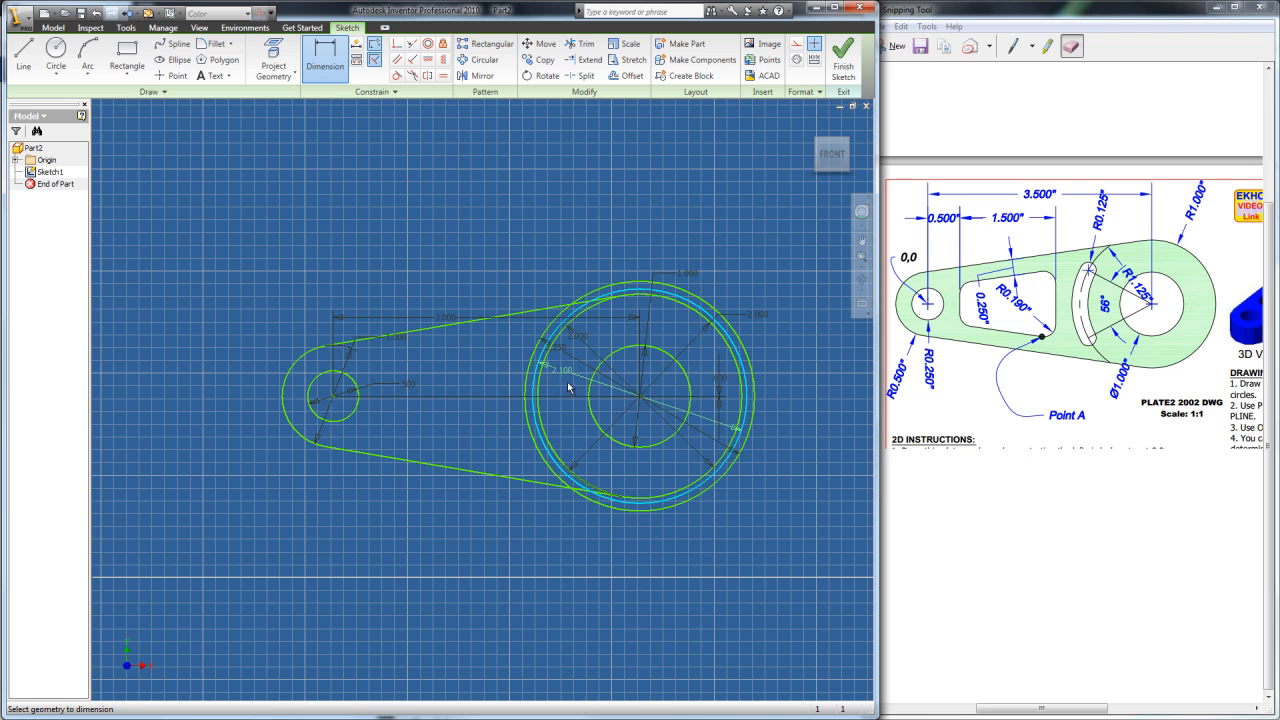
{"action": "left_click", "coordinate": [563, 369]}
{"action": "type", "text": "2.5"}
{"action": "key", "text": "Return"}
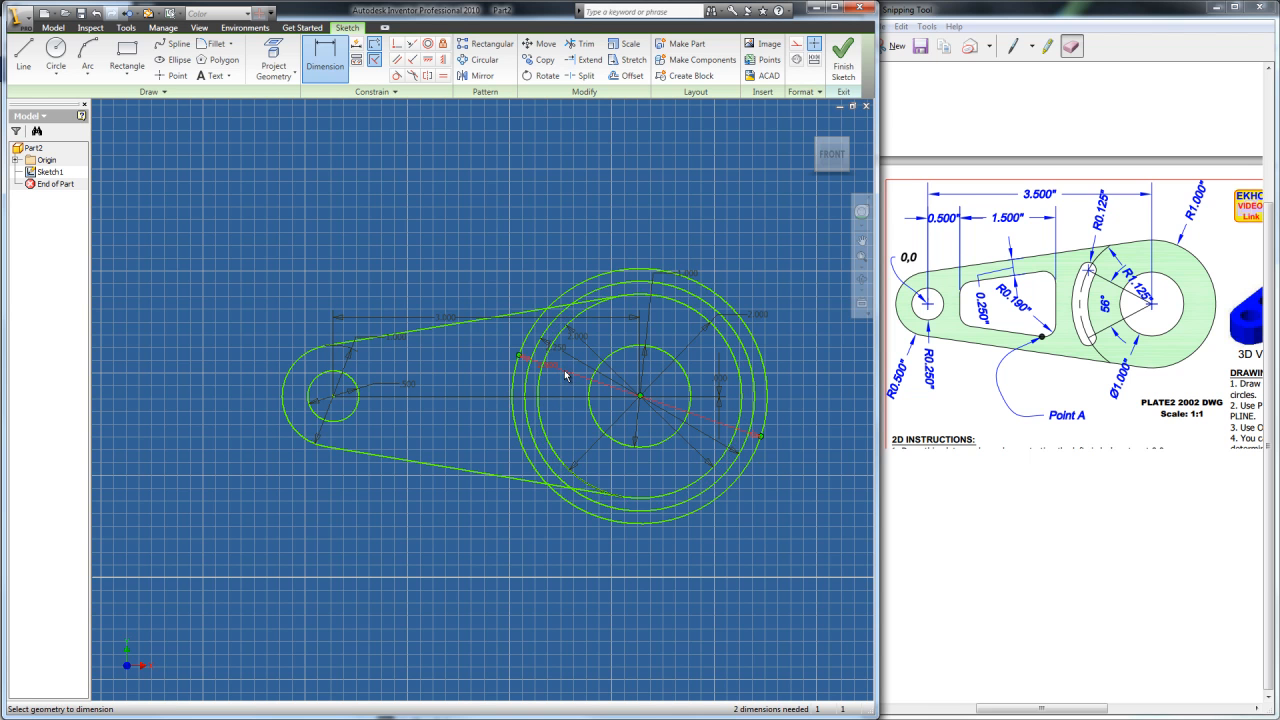
Trim away the parts of the 2.25 and 2.5 in circles outside the plate, keeping the arcs between the tangent lines.
{"action": "left_click", "coordinate": [22, 50]}
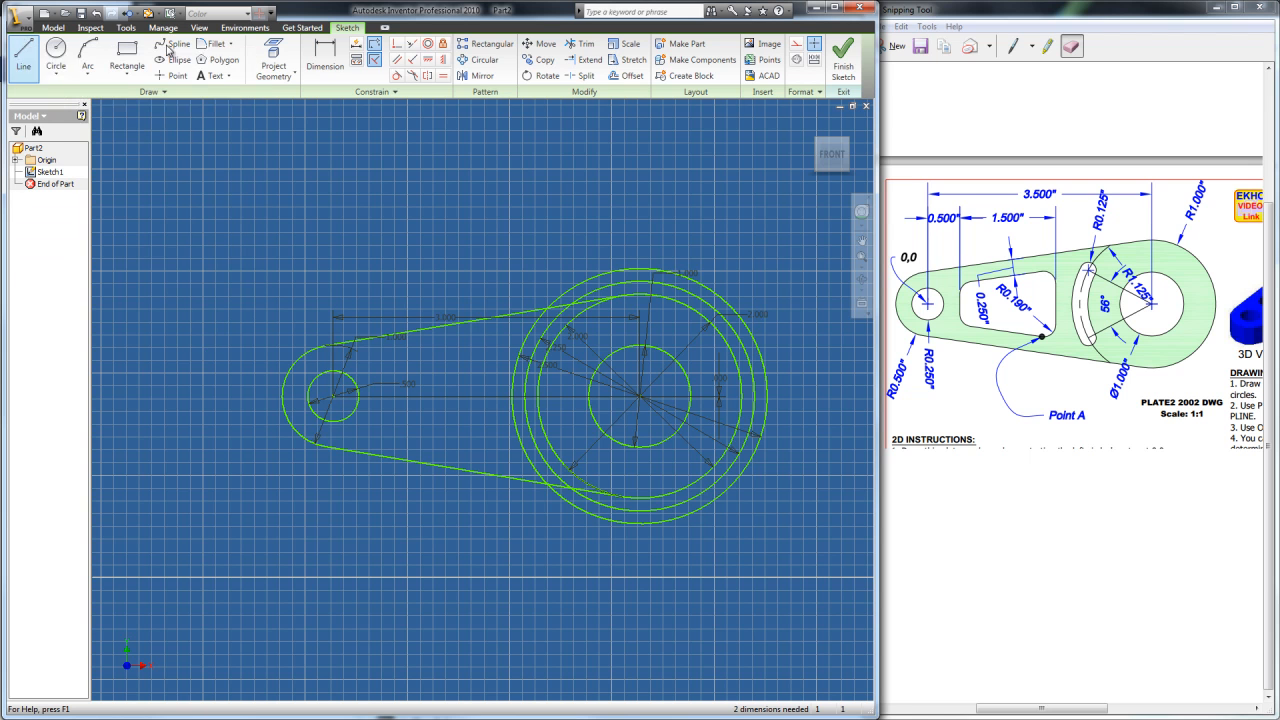
{"action": "left_click", "coordinate": [581, 43]}
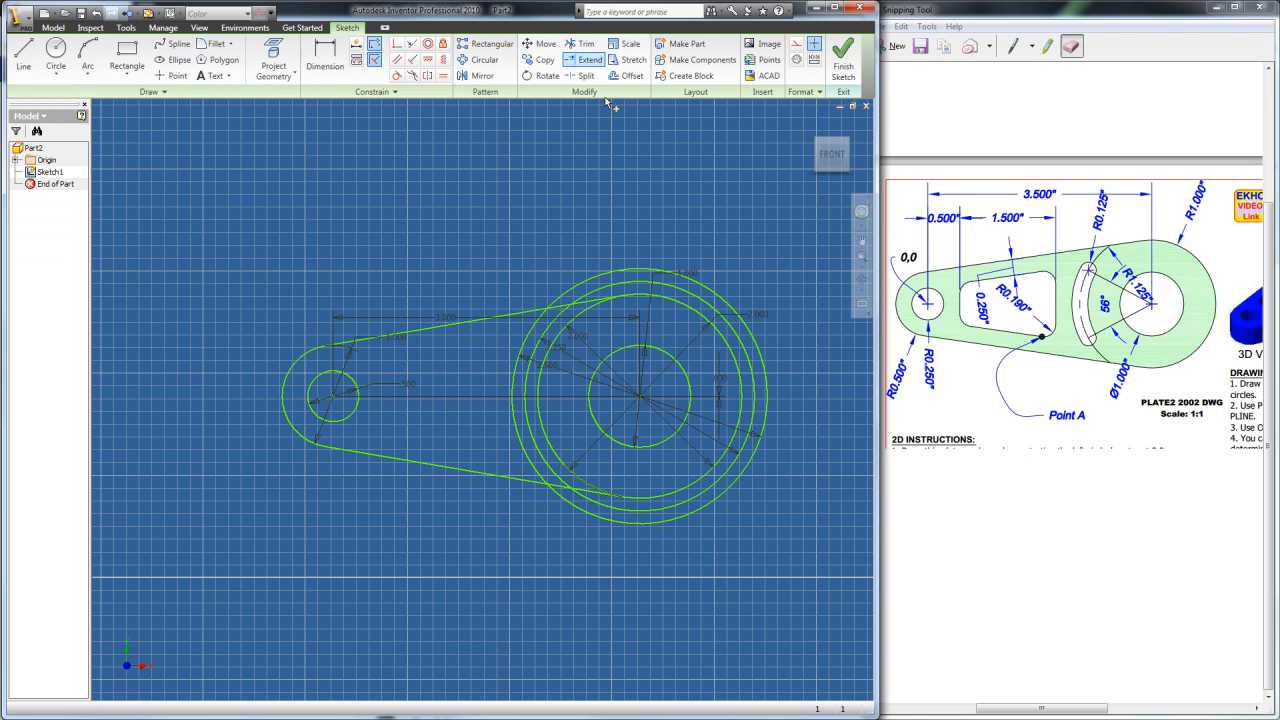
{"action": "left_click", "coordinate": [590, 296]}
{"action": "left_click", "coordinate": [600, 292]}
{"action": "key", "text": "Escape"}
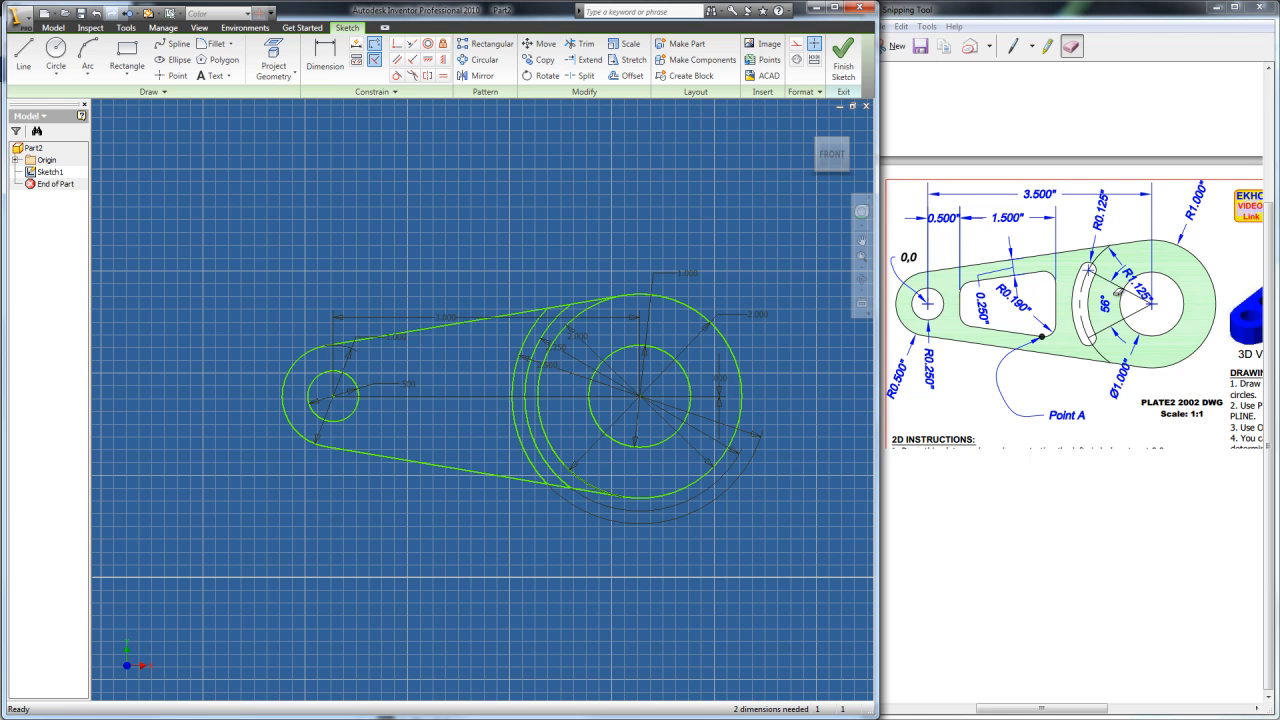
Draw two lines from the large end's centre to the points where the middle arc meets the upper and lower tangent lines.
{"action": "left_click", "coordinate": [23, 55]}
{"action": "left_click", "coordinate": [638, 396]}
{"action": "double_click", "coordinate": [572, 303]}
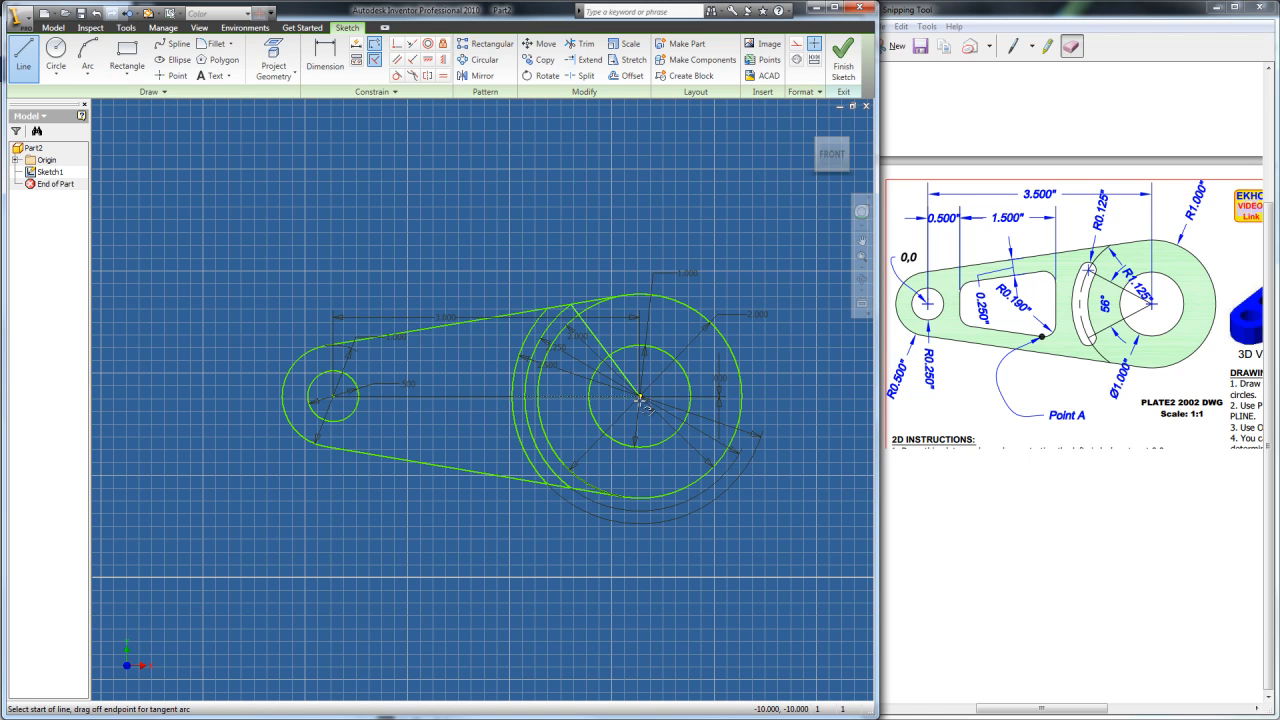
{"action": "left_click", "coordinate": [640, 397]}
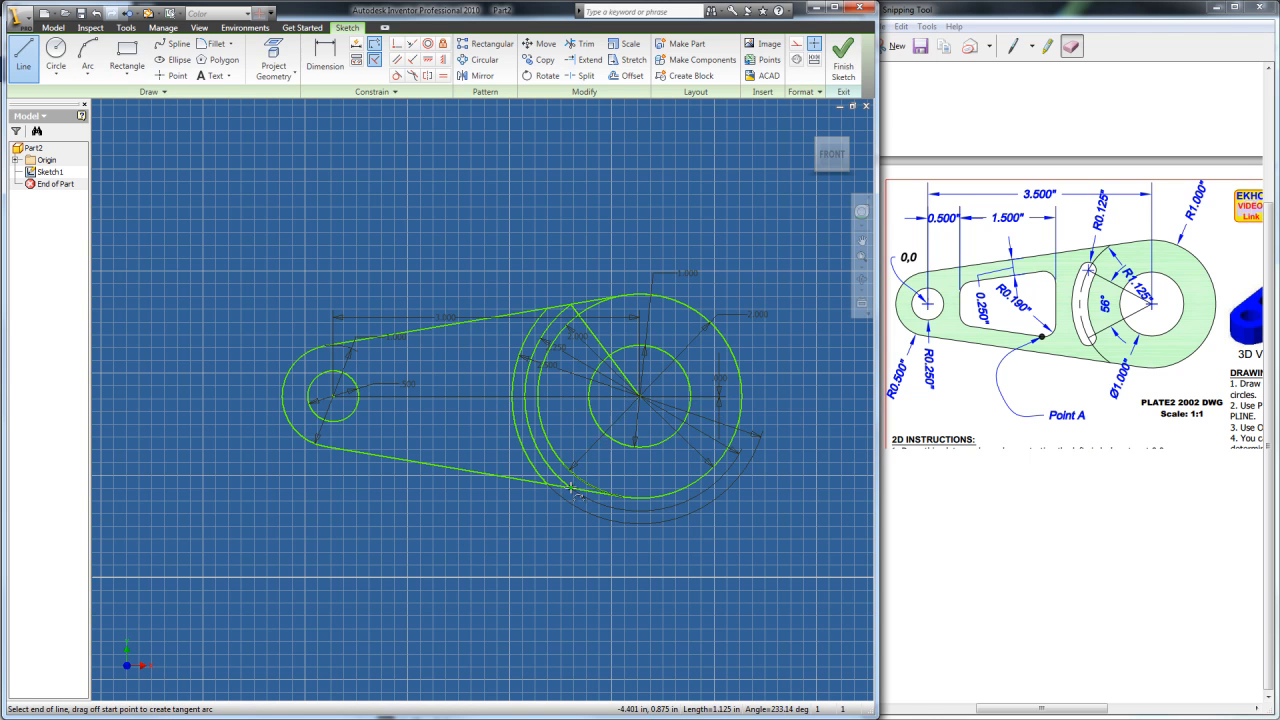
{"action": "left_click", "coordinate": [572, 488]}
{"action": "key", "text": "Escape"}
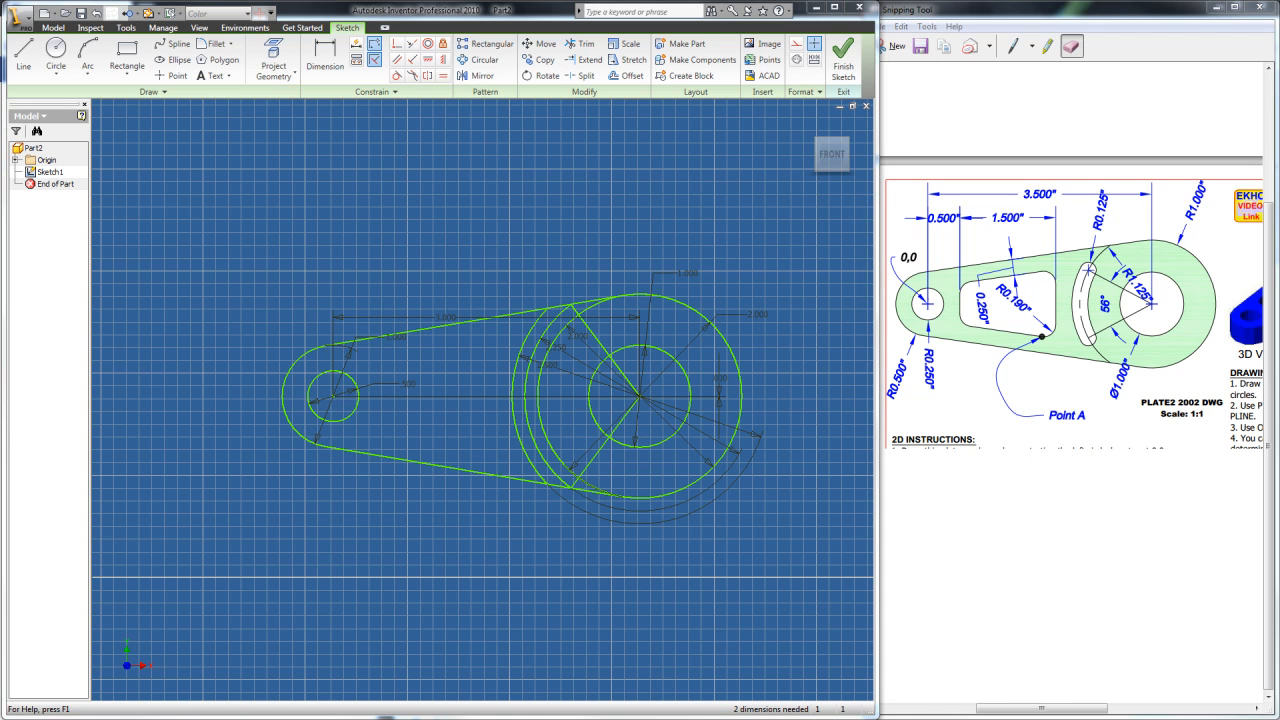
Measure the angle between the two radial lines at the large end's centre.
{"action": "left_click_drag", "start_coordinate": [218, 422], "coordinate": [202, 432]}
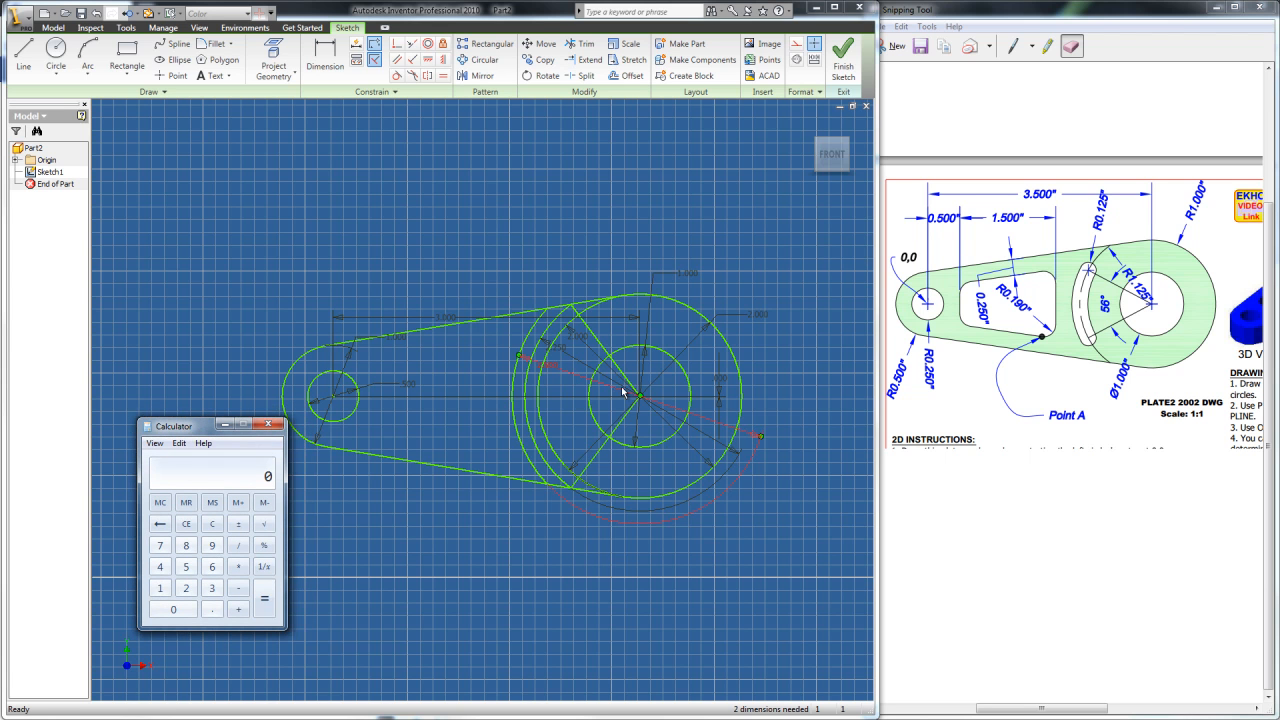
{"action": "left_click", "coordinate": [320, 52]}
{"action": "left_click", "coordinate": [595, 338]}
{"action": "left_click", "coordinate": [600, 457]}
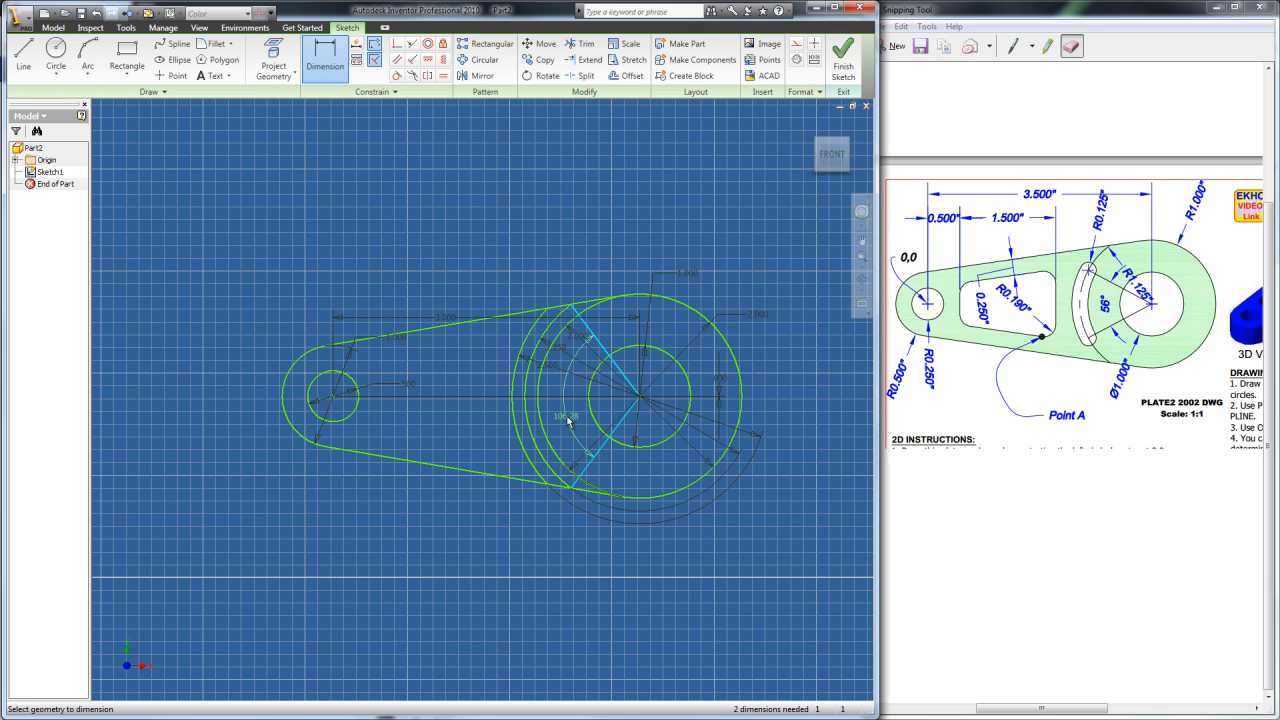
{"action": "key", "text": "Escape"}
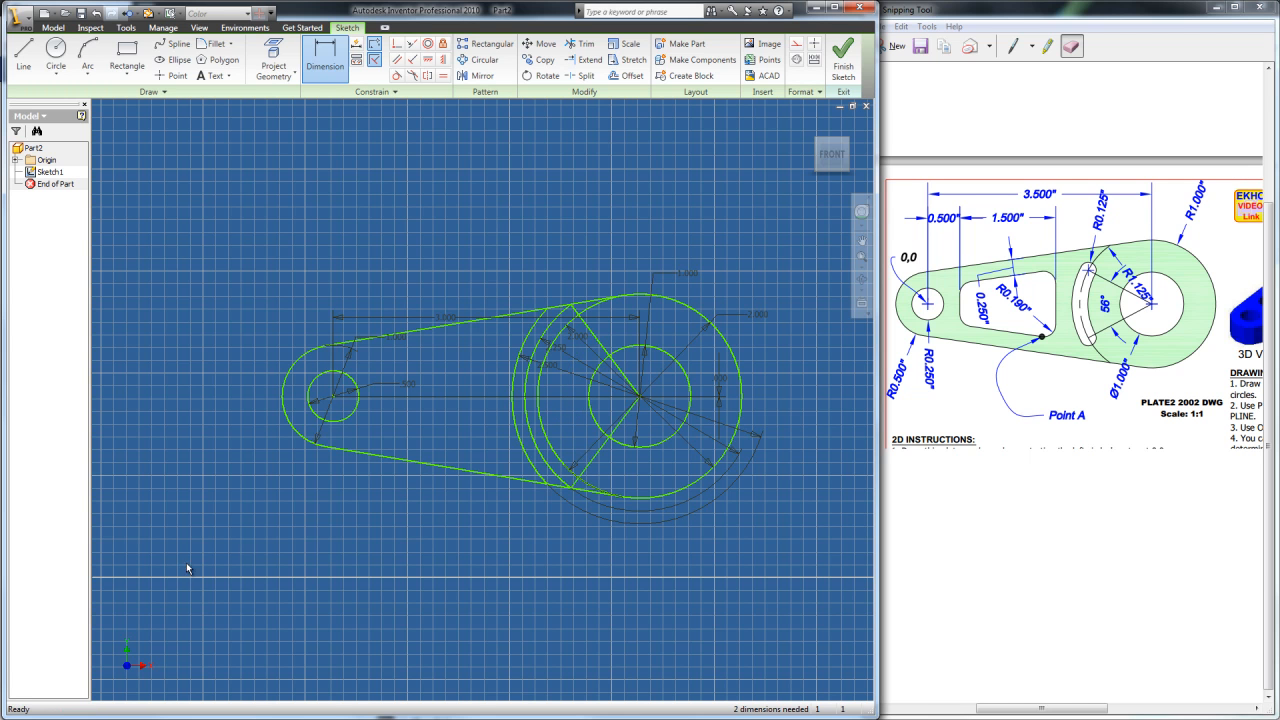
Subtract 56 from 106.28 in the Calculator and divide the result by 2.
{"action": "left_click", "coordinate": [210, 718]}
{"action": "type", "text": "106.28"}
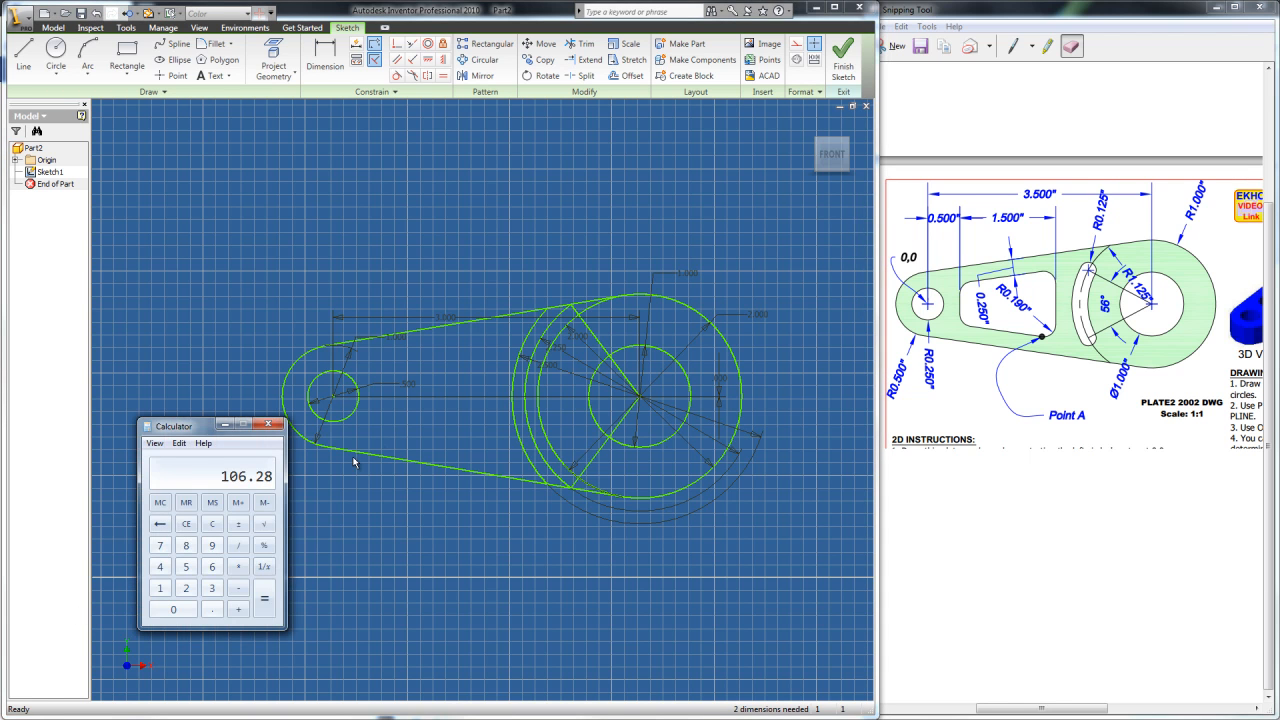
{"action": "type", "text": "56"}
{"action": "key", "text": "Return"}
{"action": "type", "text": "/2"}
{"action": "key", "text": "Return"}
{"action": "left_click", "coordinate": [268, 424]}
Draw two lines from the large end's centre to the middle arc, one above and one below the centreline.
{"action": "left_click", "coordinate": [23, 55]}
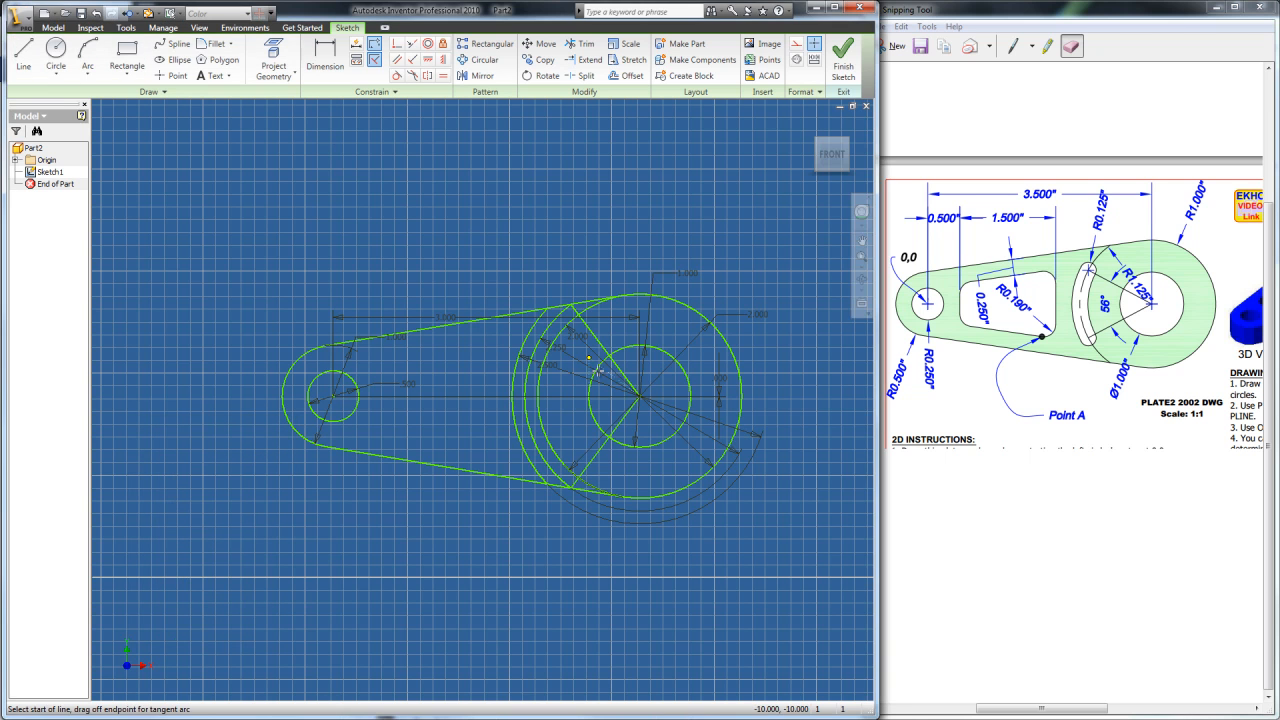
{"action": "left_click", "coordinate": [638, 397]}
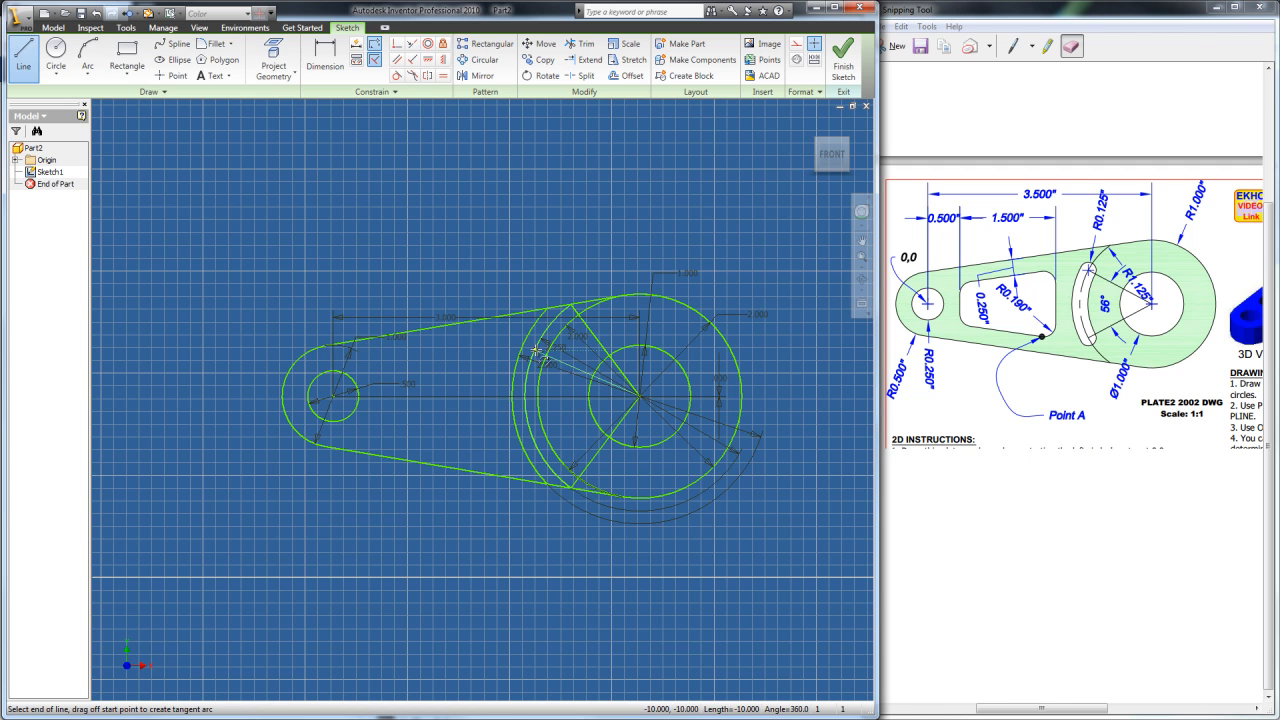
{"action": "scroll", "coordinate": [537, 349], "scroll_direction": "down", "scroll_amount": 3}
{"action": "scroll", "coordinate": [537, 346], "scroll_direction": "up", "scroll_amount": 6}
{"action": "left_click", "coordinate": [537, 345]}
{"action": "left_click", "coordinate": [782, 462]}
{"action": "left_click", "coordinate": [545, 595]}
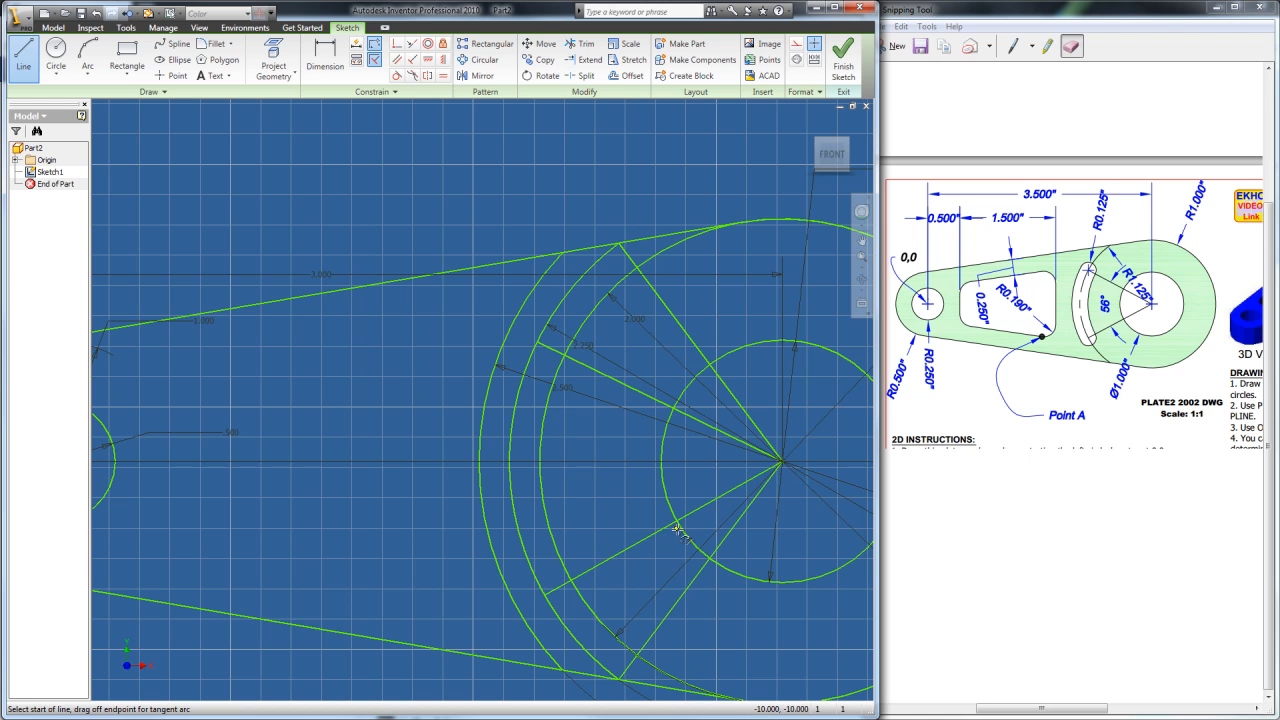
Replace the upper inner radial line with a flatter one from the large end's centre to the middle arc.
{"action": "left_click", "coordinate": [782, 462]}
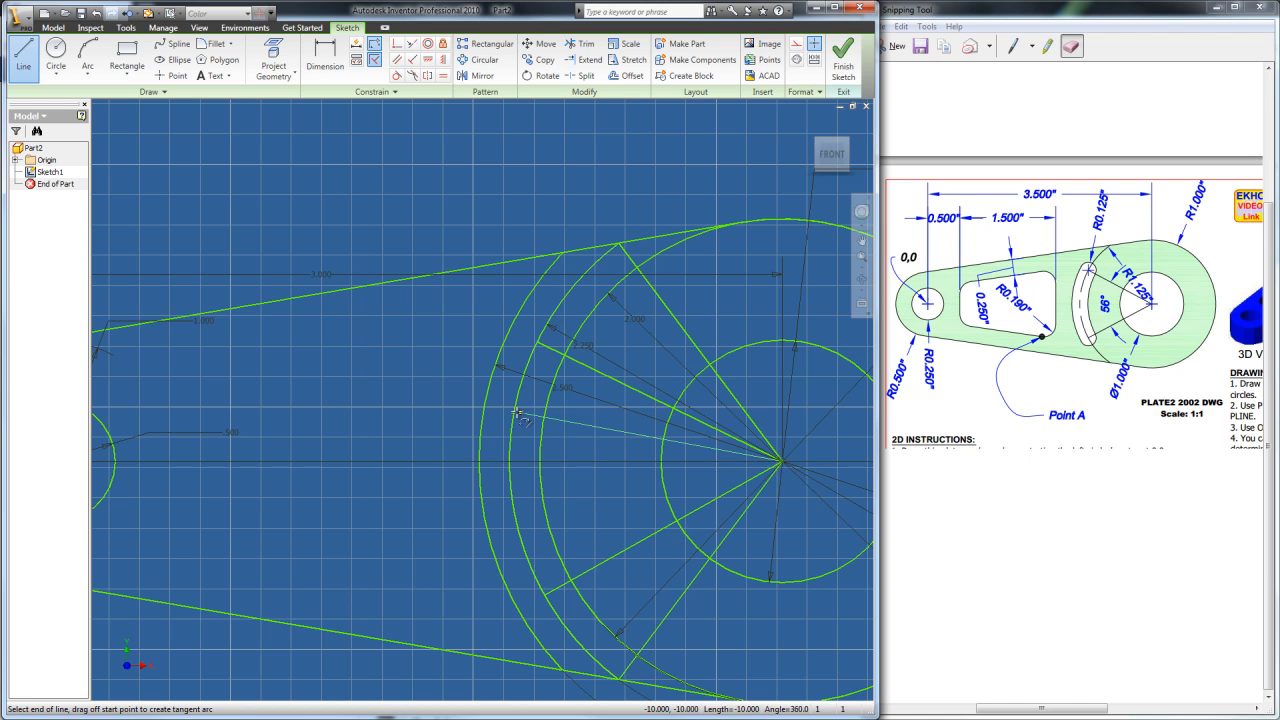
{"action": "left_click", "coordinate": [516, 412]}
{"action": "key", "text": "Escape"}
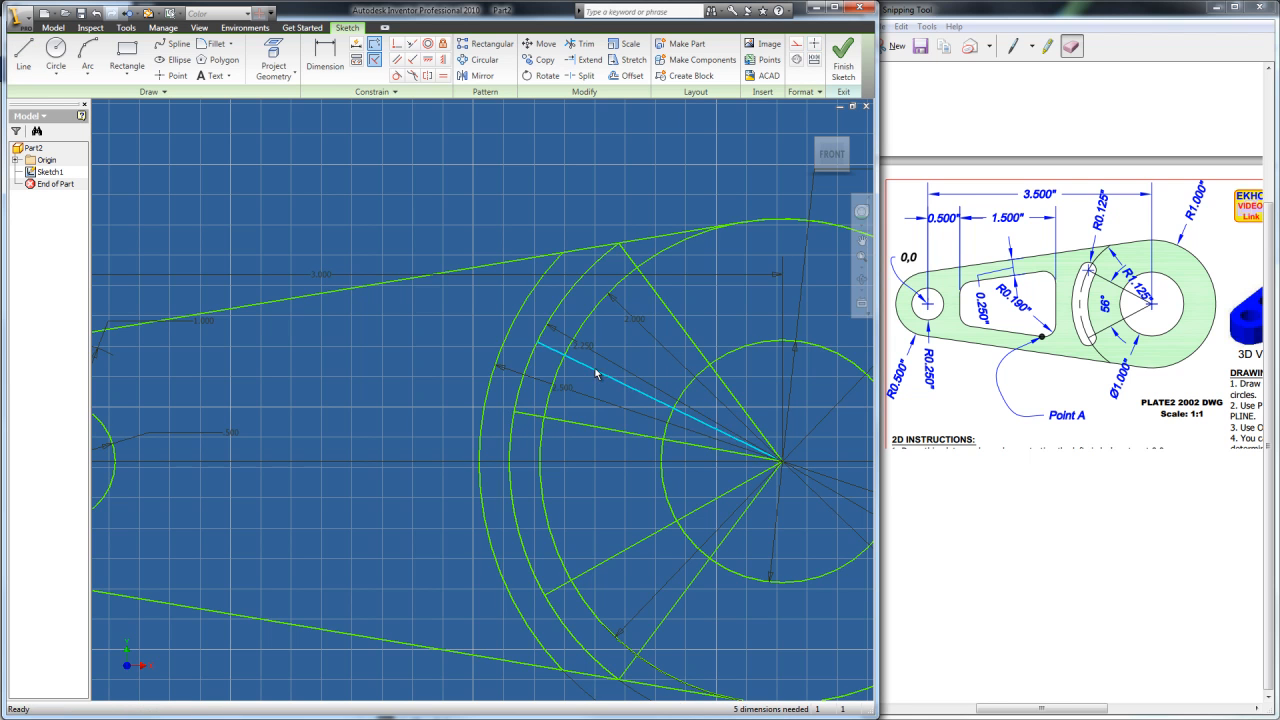
Dimension the angle between the two upper radial lines and set it to 25.14 degrees.
{"action": "left_click", "coordinate": [325, 55]}
{"action": "left_click", "coordinate": [603, 432]}
{"action": "left_click", "coordinate": [674, 320]}
{"action": "left_click", "coordinate": [449, 331]}
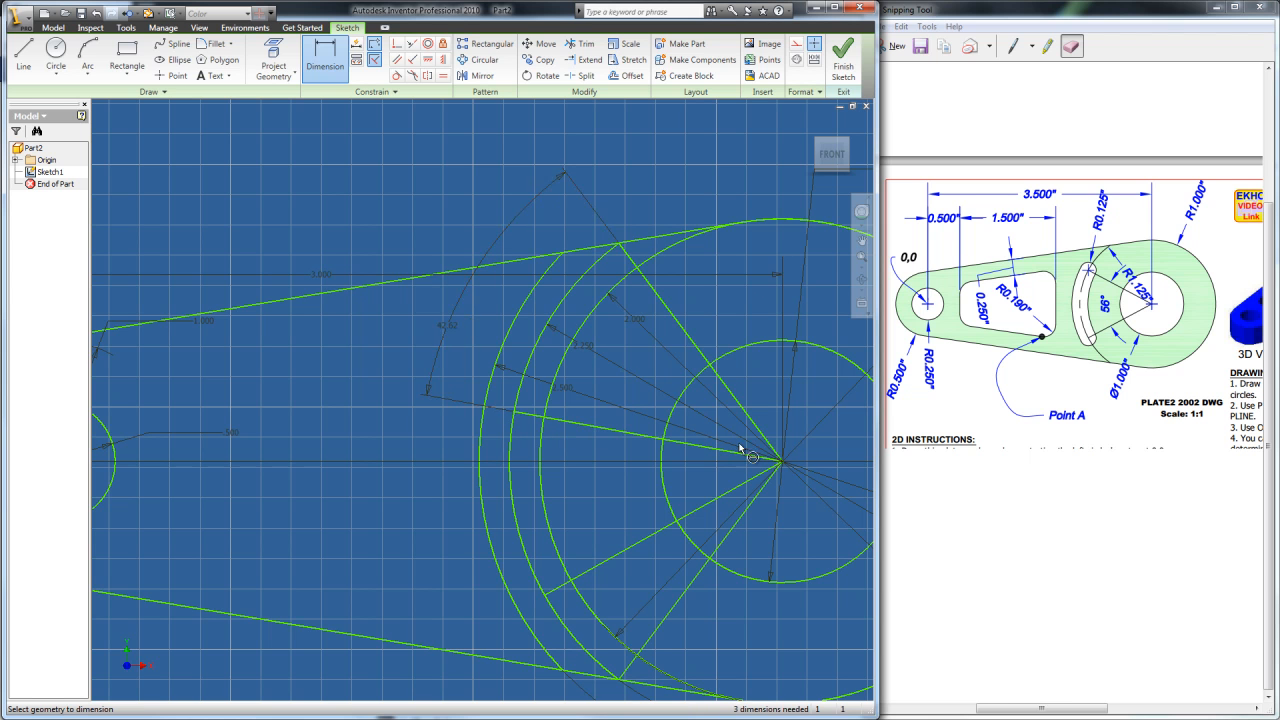
{"action": "key", "text": "Escape"}
{"action": "left_click", "coordinate": [449, 331]}
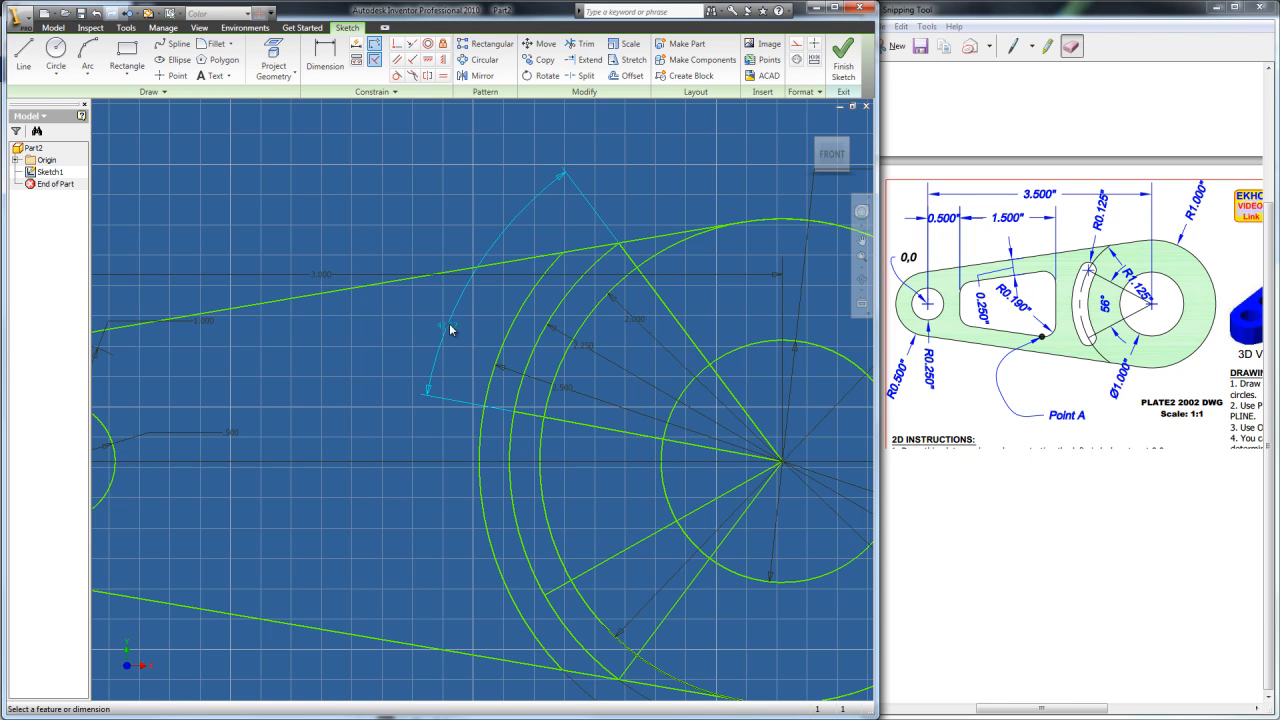
{"action": "key", "text": "ctrl+z"}
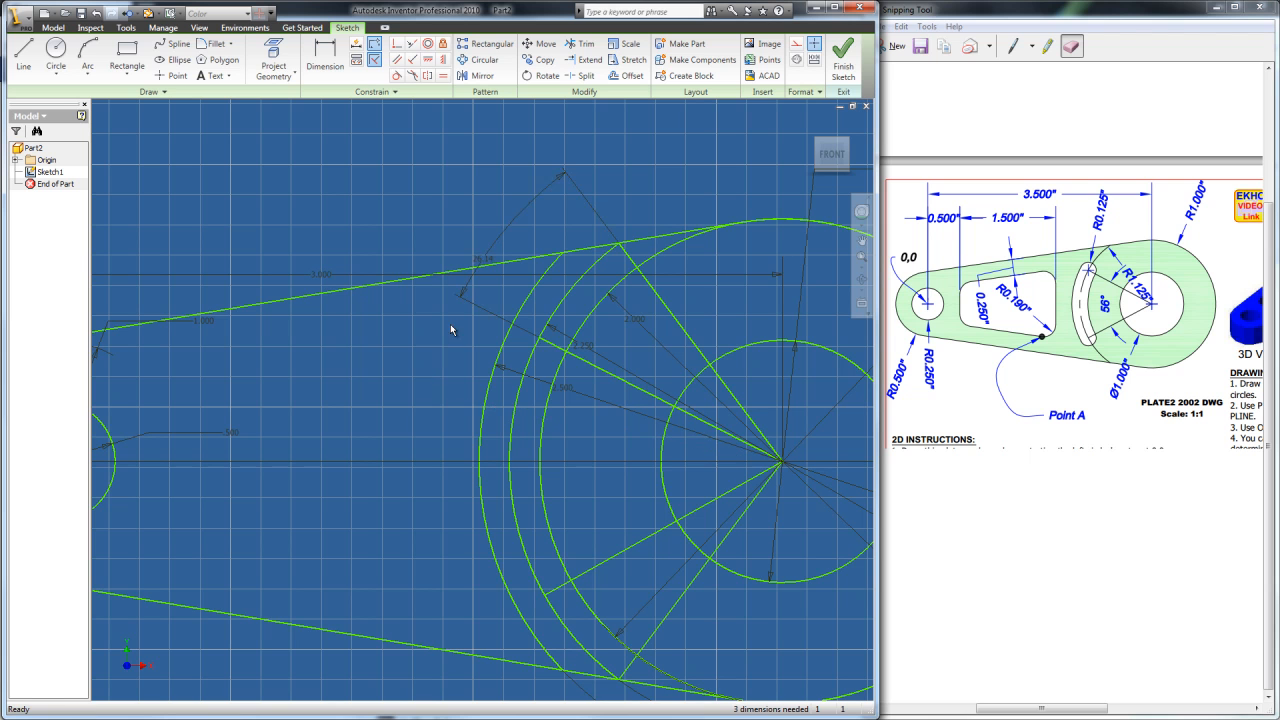
{"action": "left_click", "coordinate": [662, 619]}
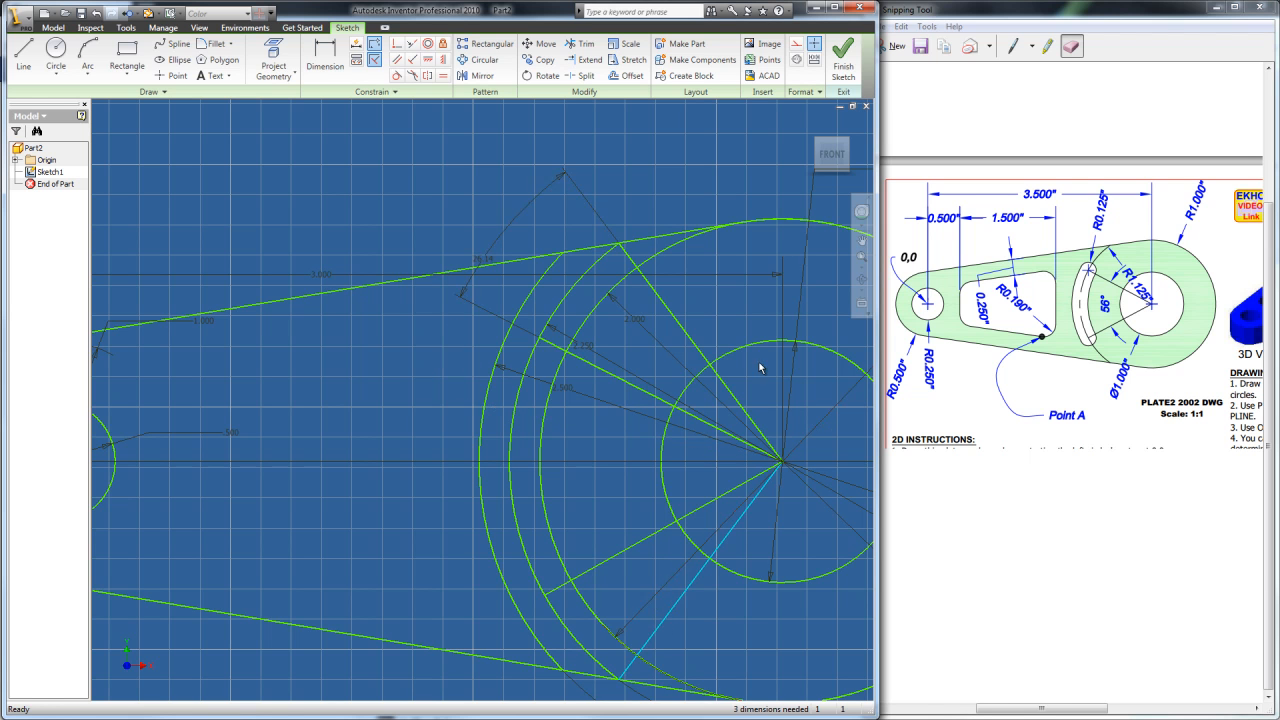
{"action": "left_click", "coordinate": [335, 50]}
{"action": "left_click", "coordinate": [680, 604]}
{"action": "left_click", "coordinate": [629, 549]}
{"action": "left_click", "coordinate": [464, 645]}
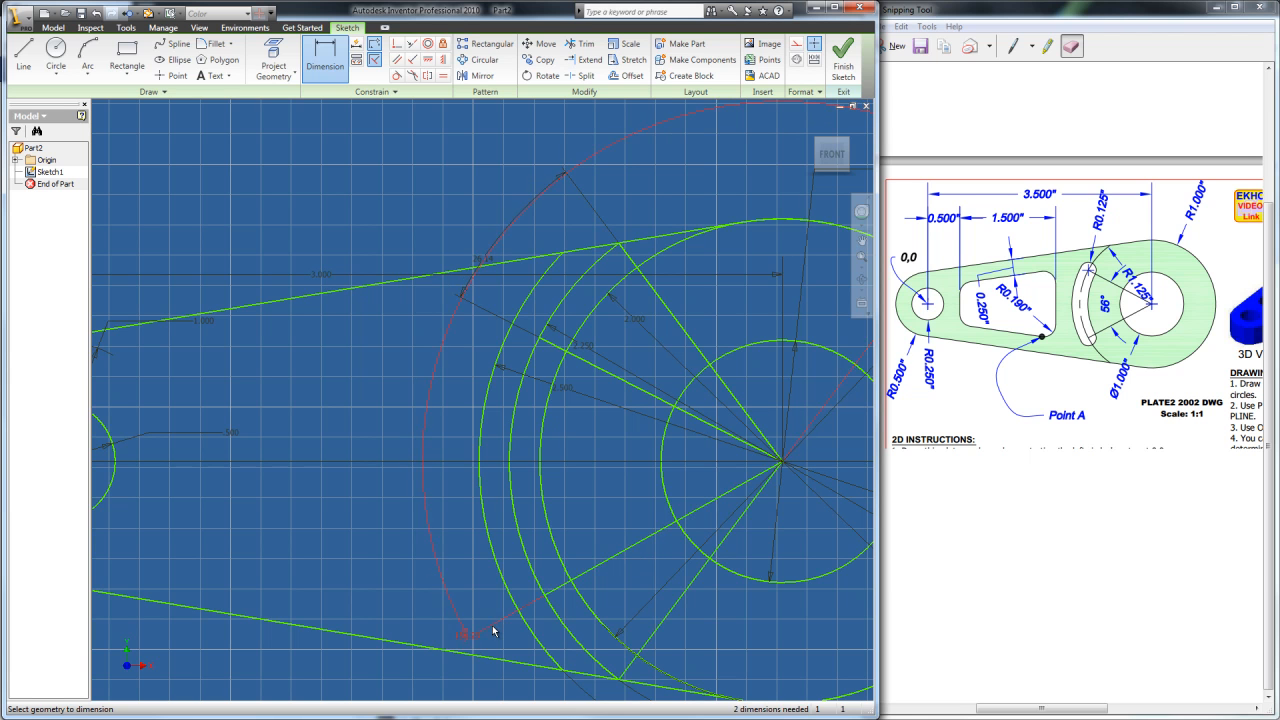
{"action": "key", "text": "Escape"}
{"action": "key", "text": "Delete"}
Dimension the angle between the two lower radial lines and set it to 26.14 degrees.
{"action": "left_click", "coordinate": [320, 52]}
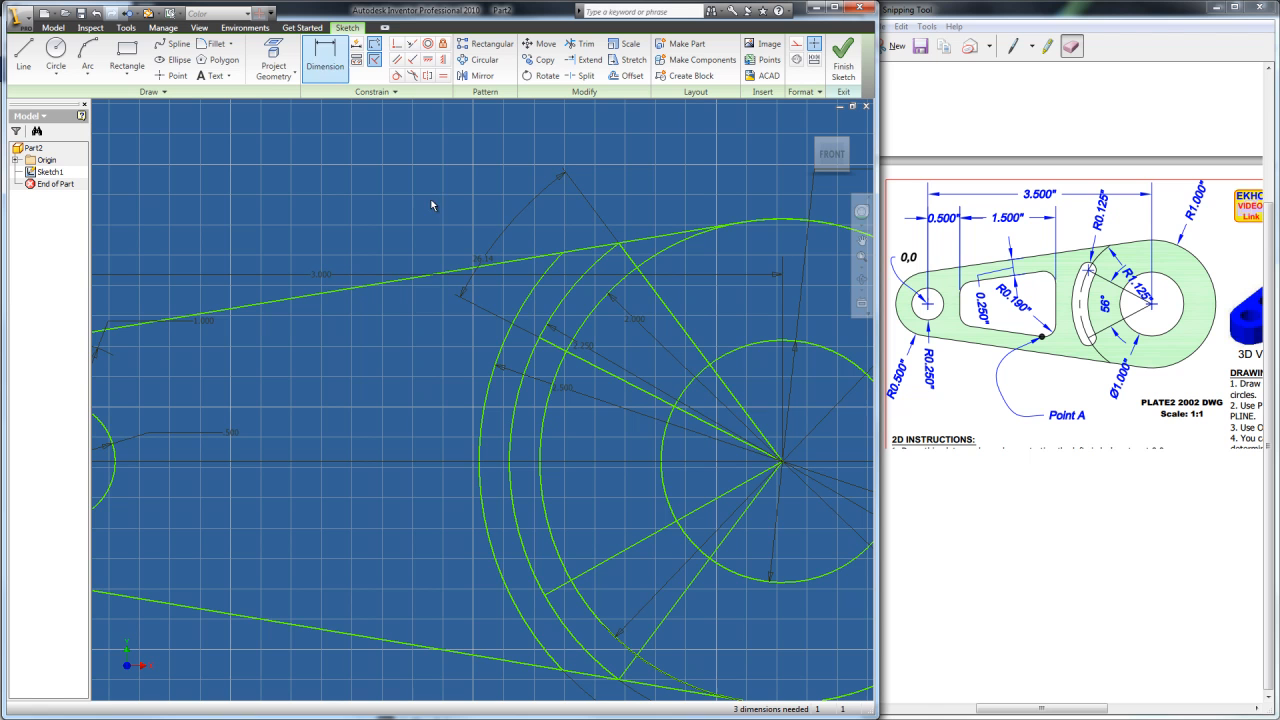
{"action": "left_click", "coordinate": [635, 548]}
{"action": "left_click", "coordinate": [671, 609]}
{"action": "left_click", "coordinate": [630, 592]}
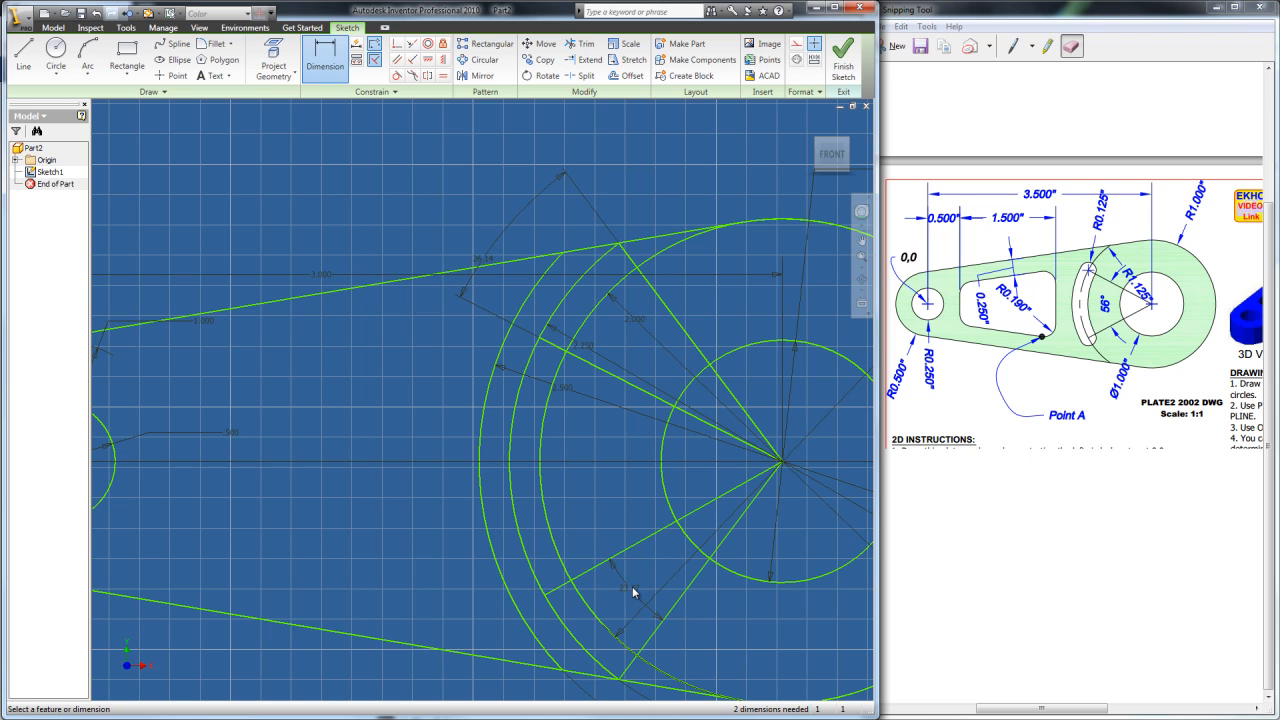
{"action": "type", "text": "26.14"}
{"action": "key", "text": "Return"}
{"action": "key", "text": "Escape"}
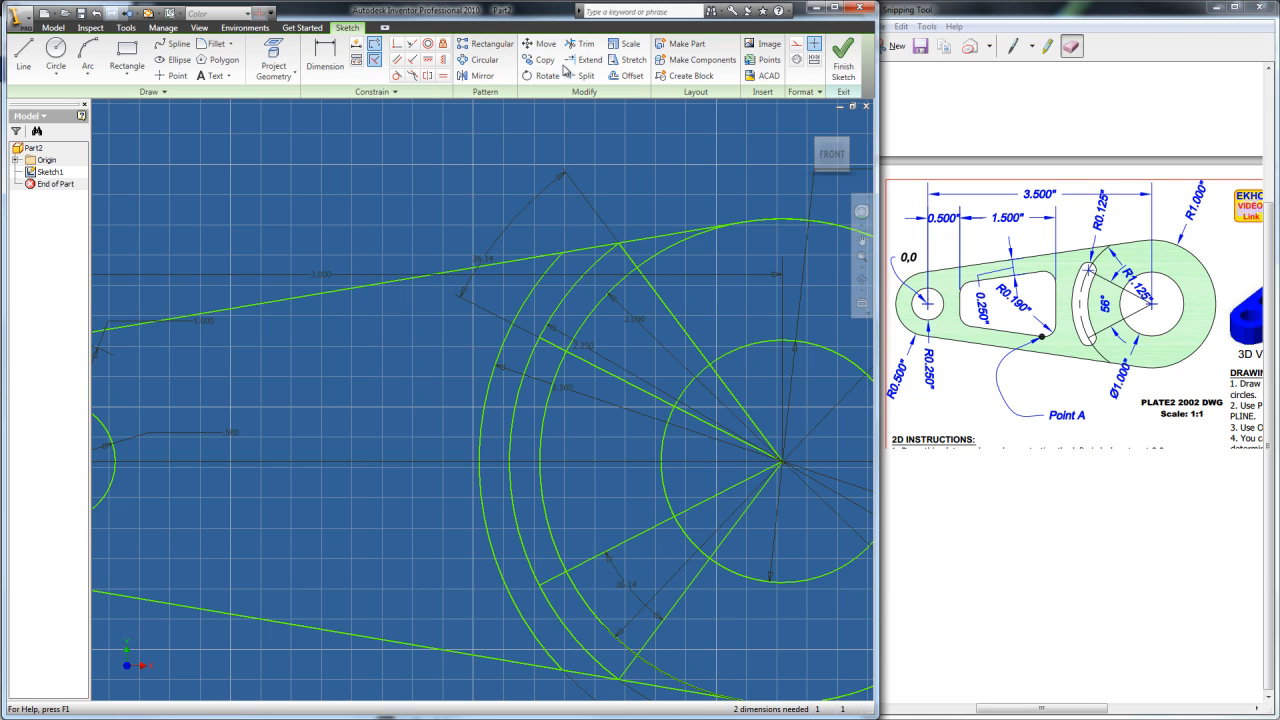
Draw a 0.125 in radius circle at the middle-arc end of each inner radial line to form the slot ends.
{"action": "left_click", "coordinate": [56, 55]}
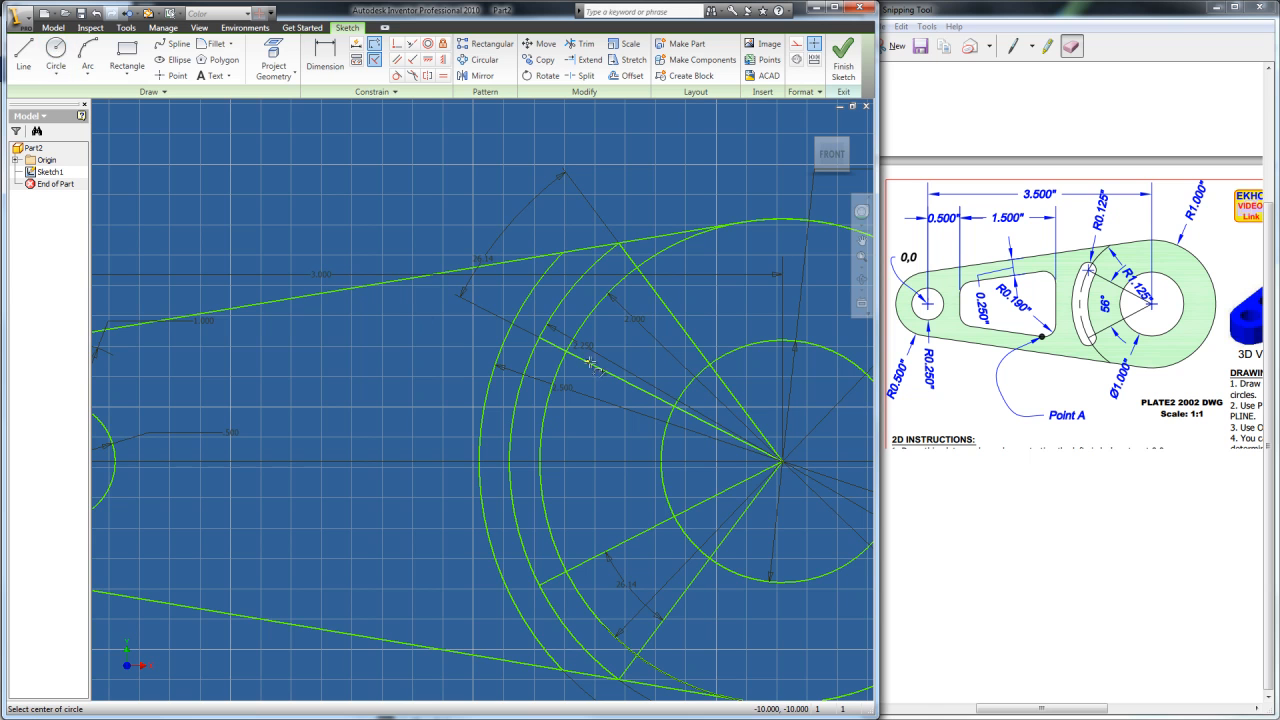
{"action": "left_click", "coordinate": [540, 338]}
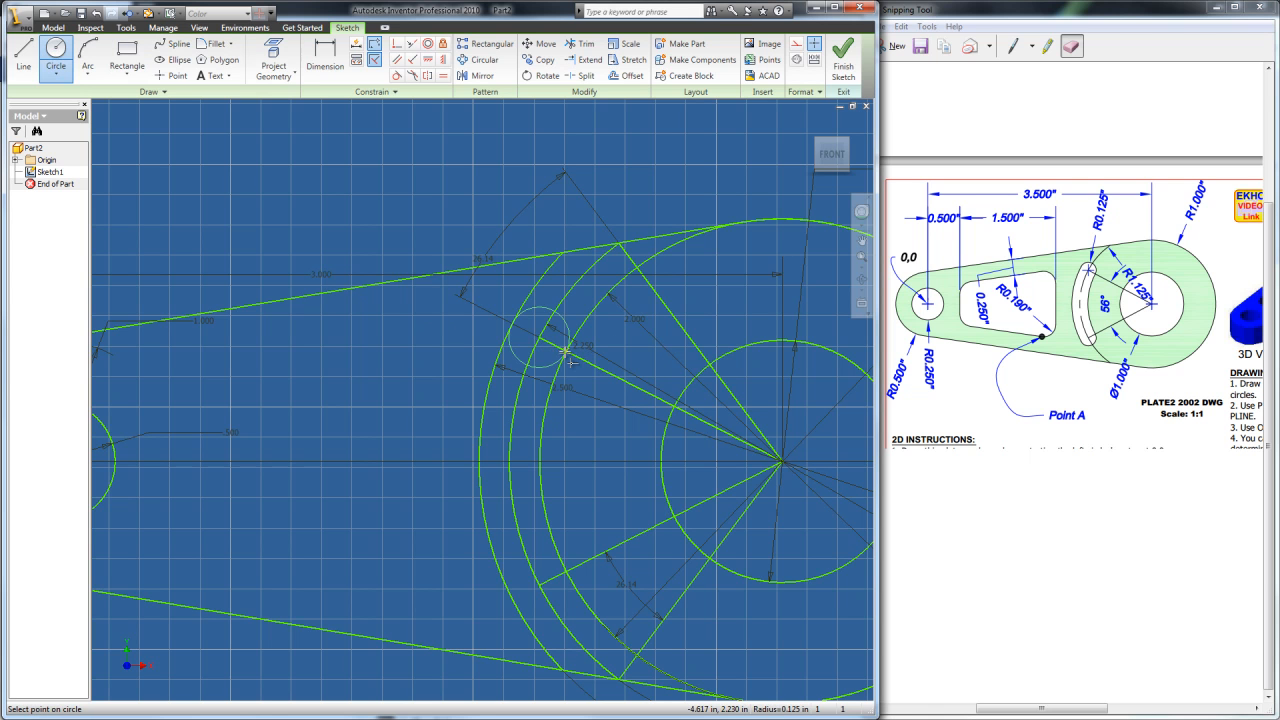
{"action": "left_click", "coordinate": [569, 353]}
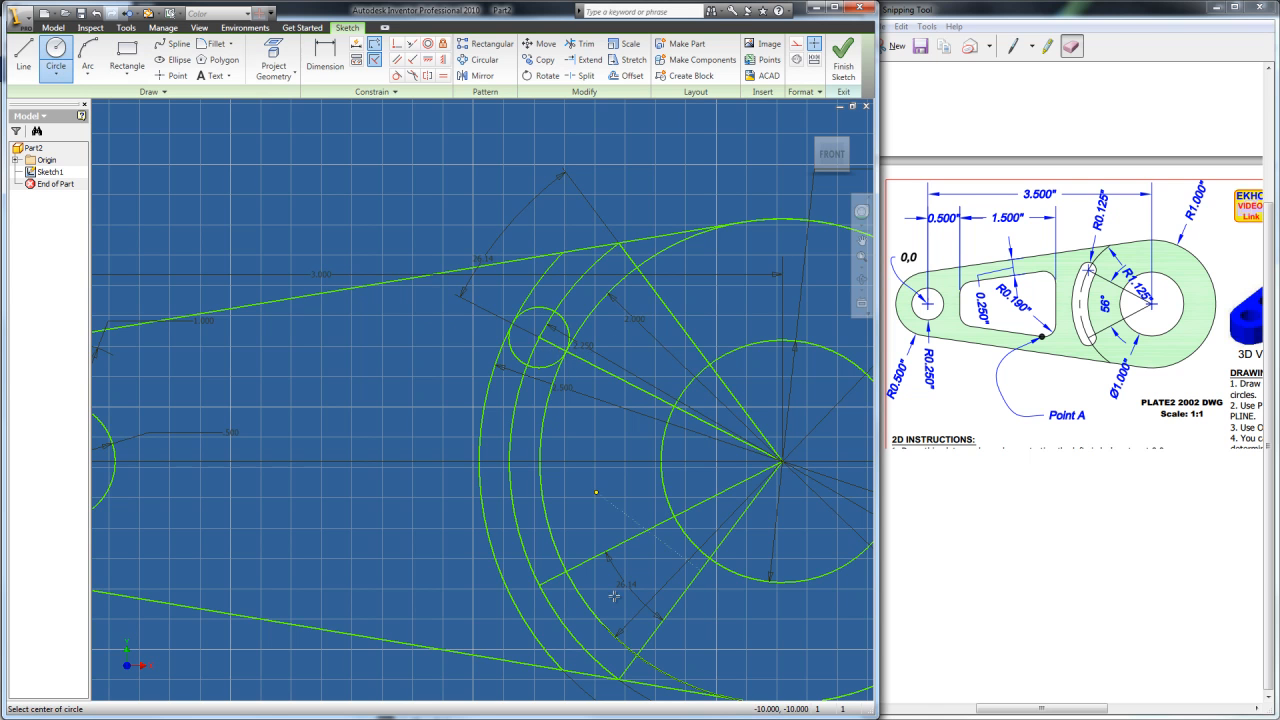
{"action": "left_click", "coordinate": [541, 586]}
{"action": "left_click", "coordinate": [569, 600]}
Trim the inner portions of both slot end circles and the arc portions extending beyond the curved slot.
{"action": "left_click", "coordinate": [580, 44]}
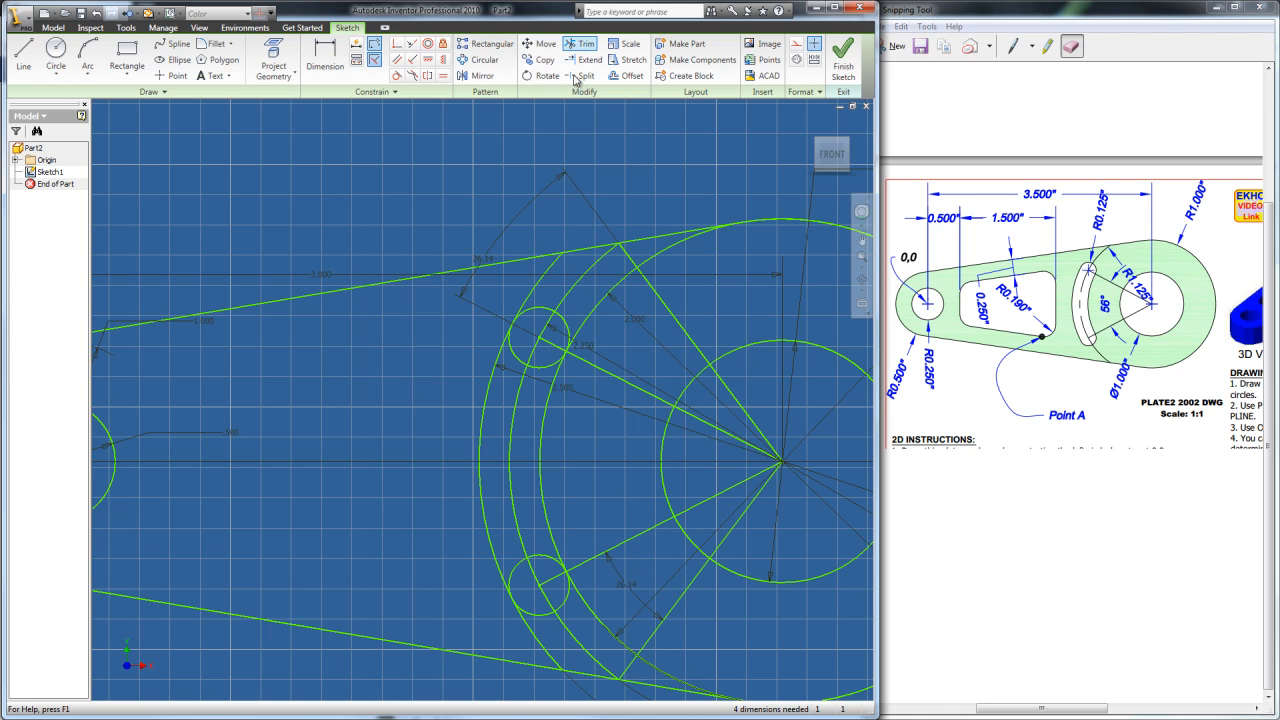
{"action": "left_click", "coordinate": [517, 361]}
{"action": "left_click", "coordinate": [537, 367]}
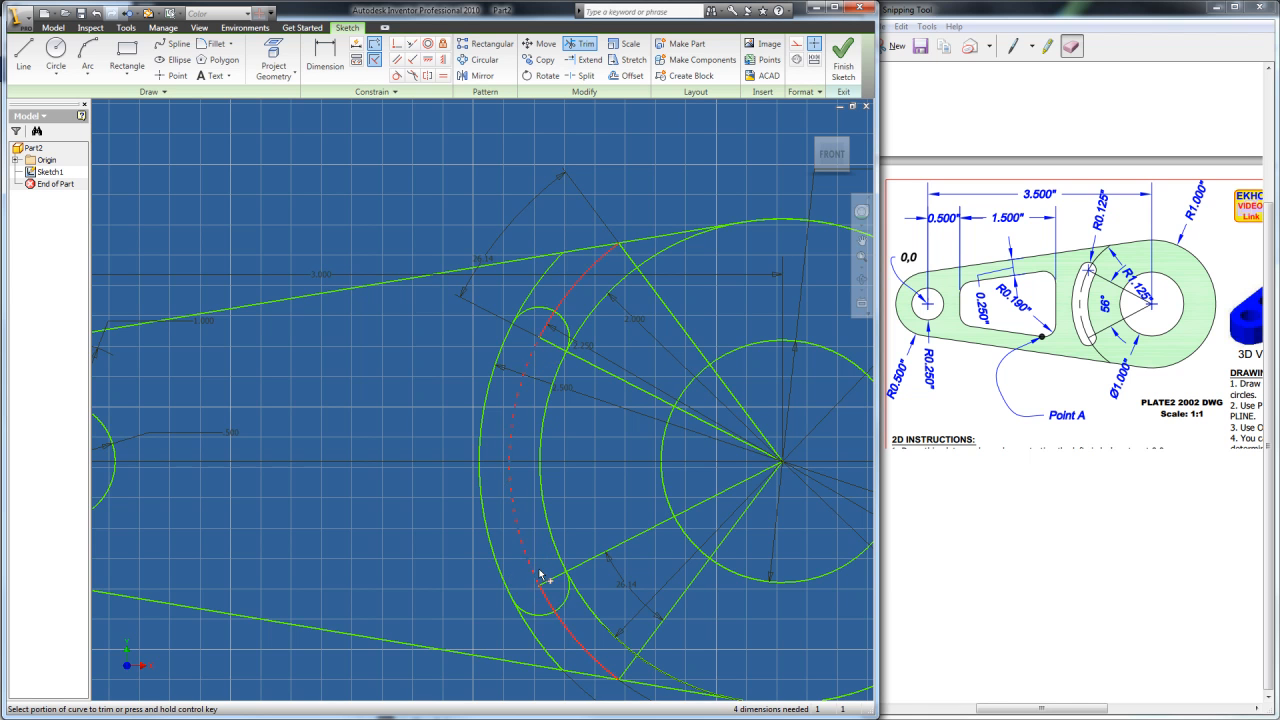
{"action": "left_click", "coordinate": [564, 629]}
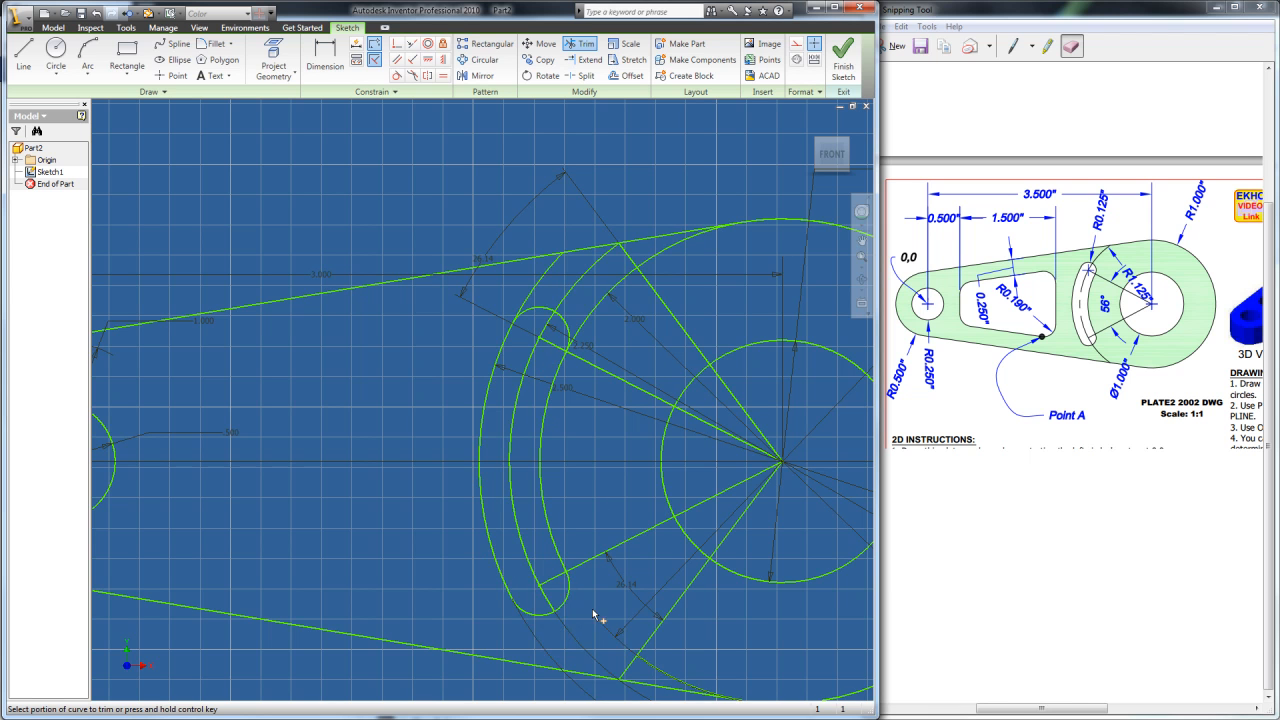
{"action": "left_click", "coordinate": [579, 330]}
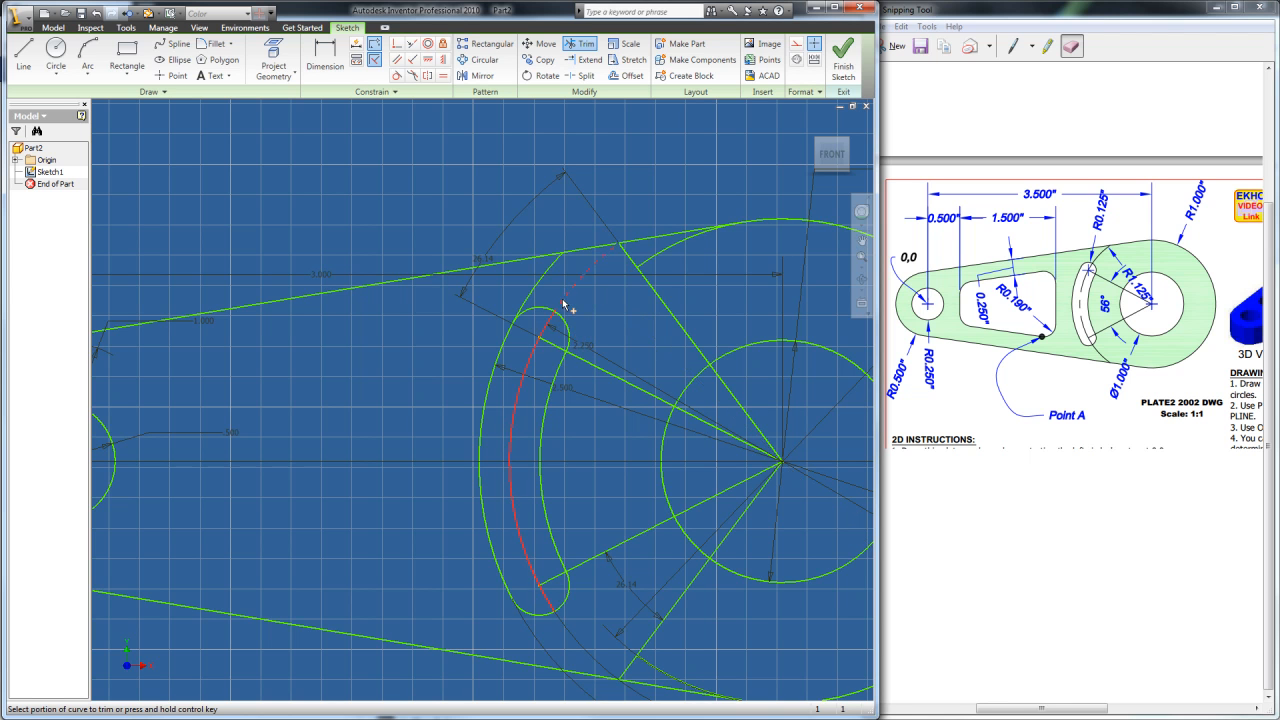
{"action": "left_click", "coordinate": [535, 292]}
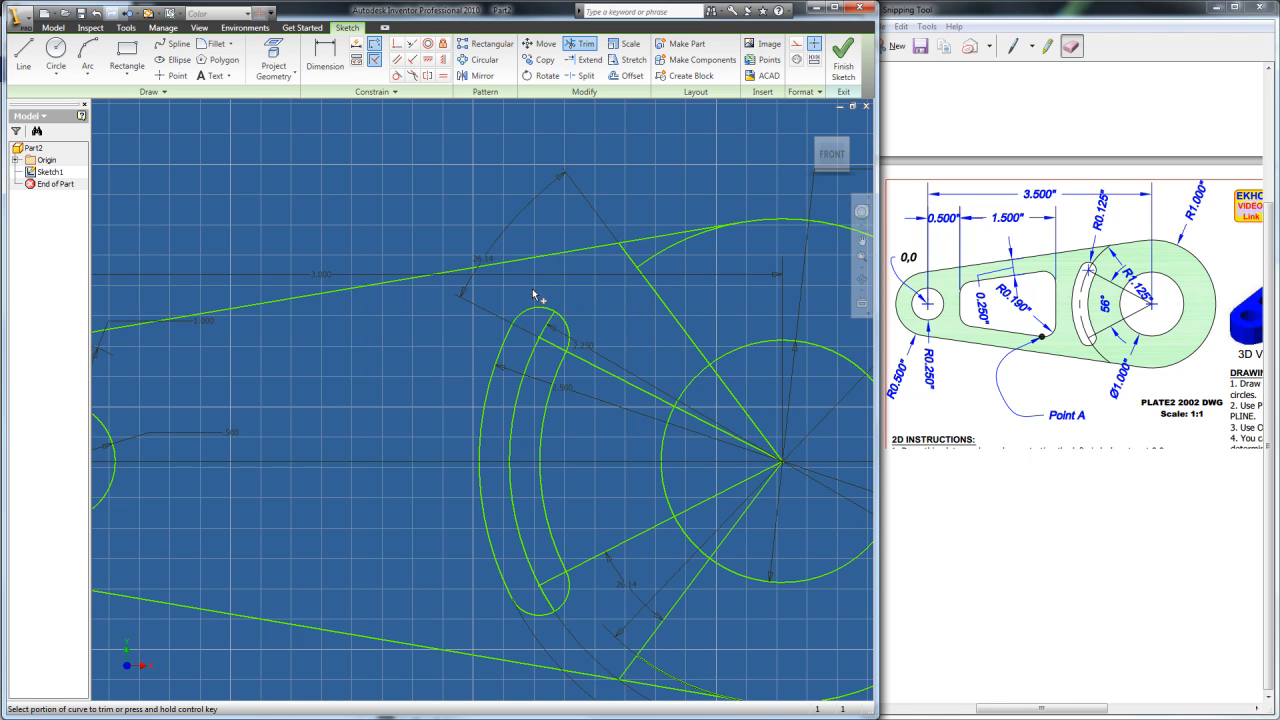
Delete the middle arc inside the curved slot and the leftover arc inside the large end's outline.
{"action": "key", "text": "Escape"}
{"action": "left_click", "coordinate": [528, 371]}
{"action": "key", "text": "Delete"}
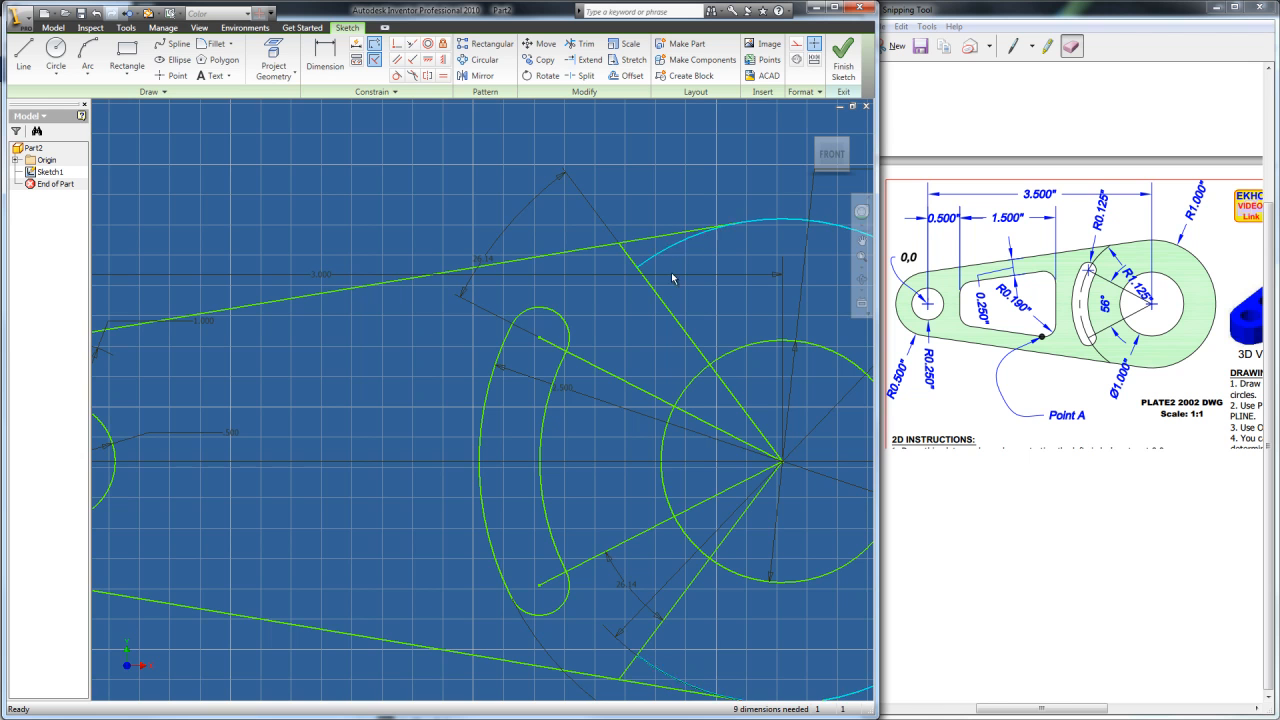
{"action": "scroll", "coordinate": [660, 250], "scroll_direction": "up", "scroll_amount": 2}
{"action": "left_click", "coordinate": [650, 248]}
{"action": "key", "text": "Delete"}
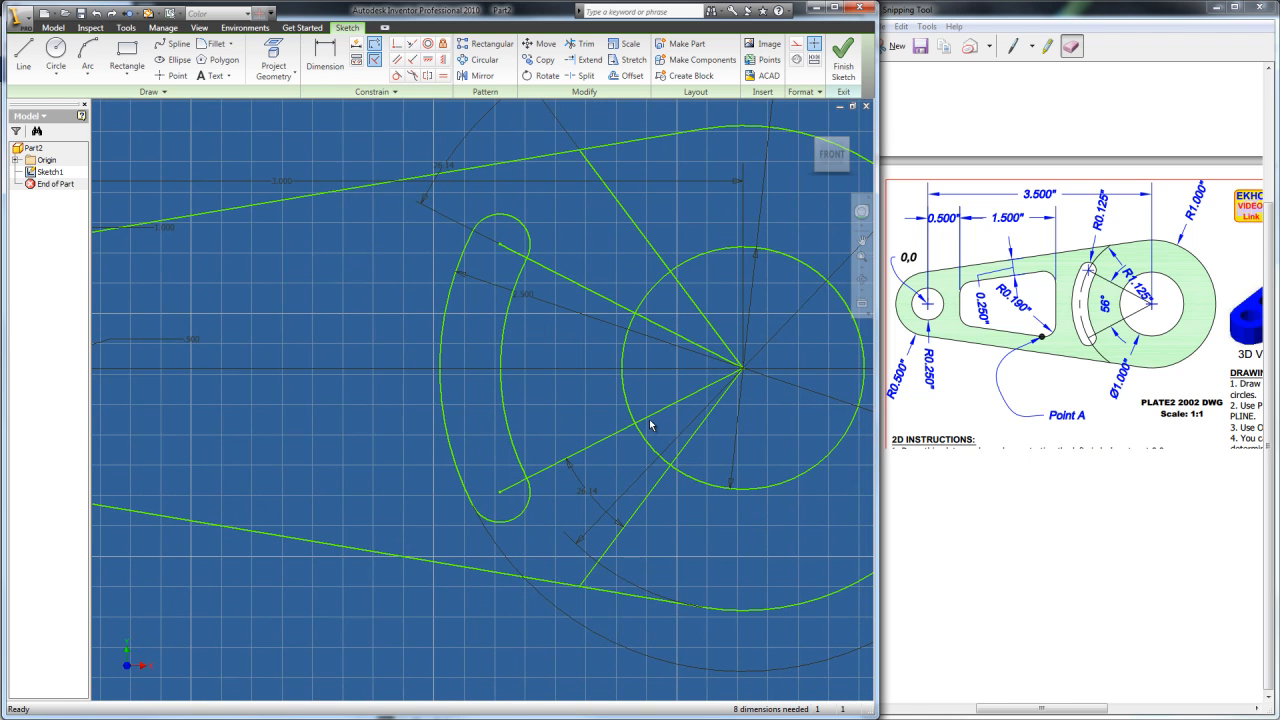
Draw two vertical lines between the small hole and the curved slot, the nearer one about 0.56 in from the small hole's centre.
{"action": "scroll", "coordinate": [590, 364], "scroll_direction": "up", "scroll_amount": 2}
{"action": "middle_click_drag", "start_coordinate": [590, 364], "coordinate": [614, 353]}
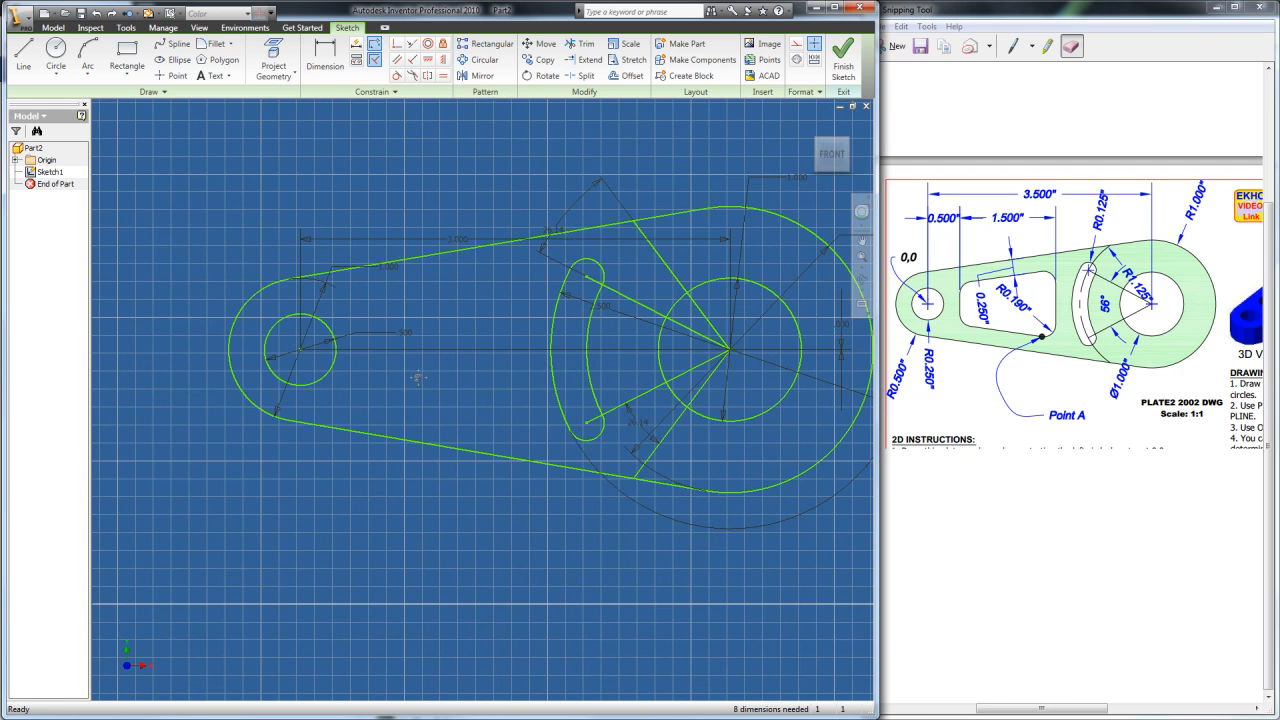
{"action": "middle_click_drag", "start_coordinate": [419, 377], "coordinate": [398, 386]}
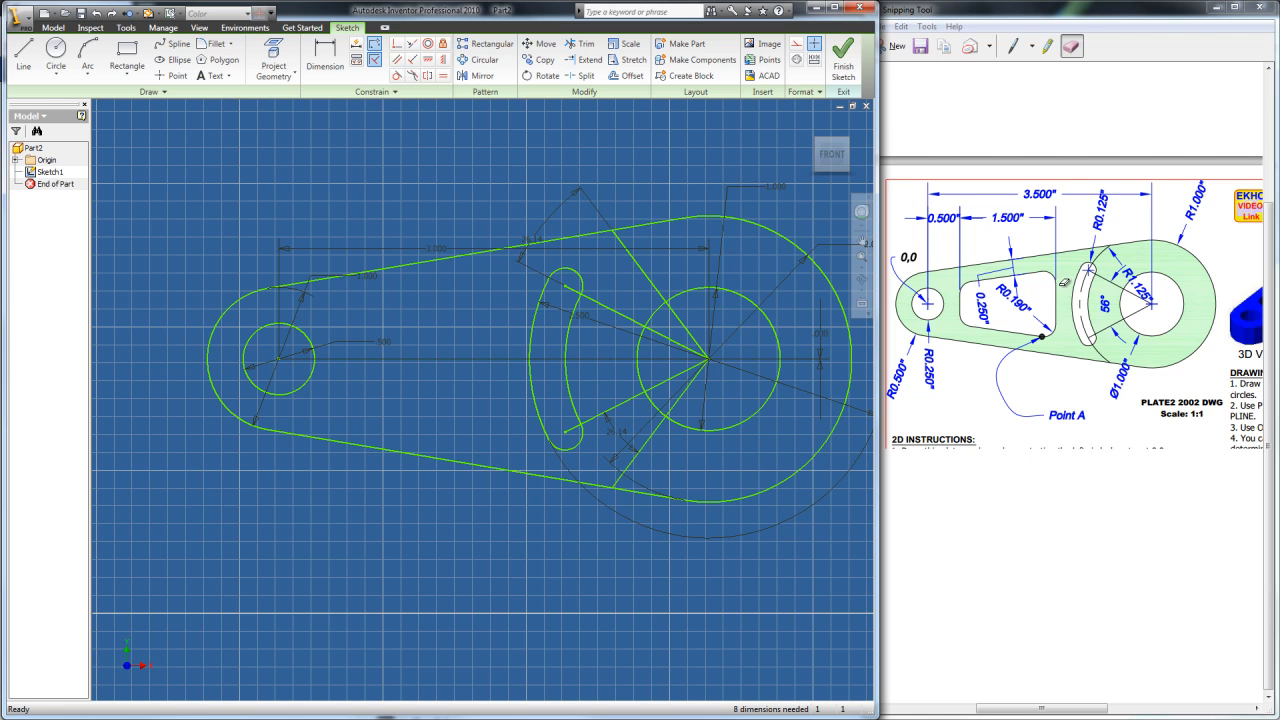
{"action": "left_click", "coordinate": [23, 56]}
{"action": "left_click", "coordinate": [358, 324]}
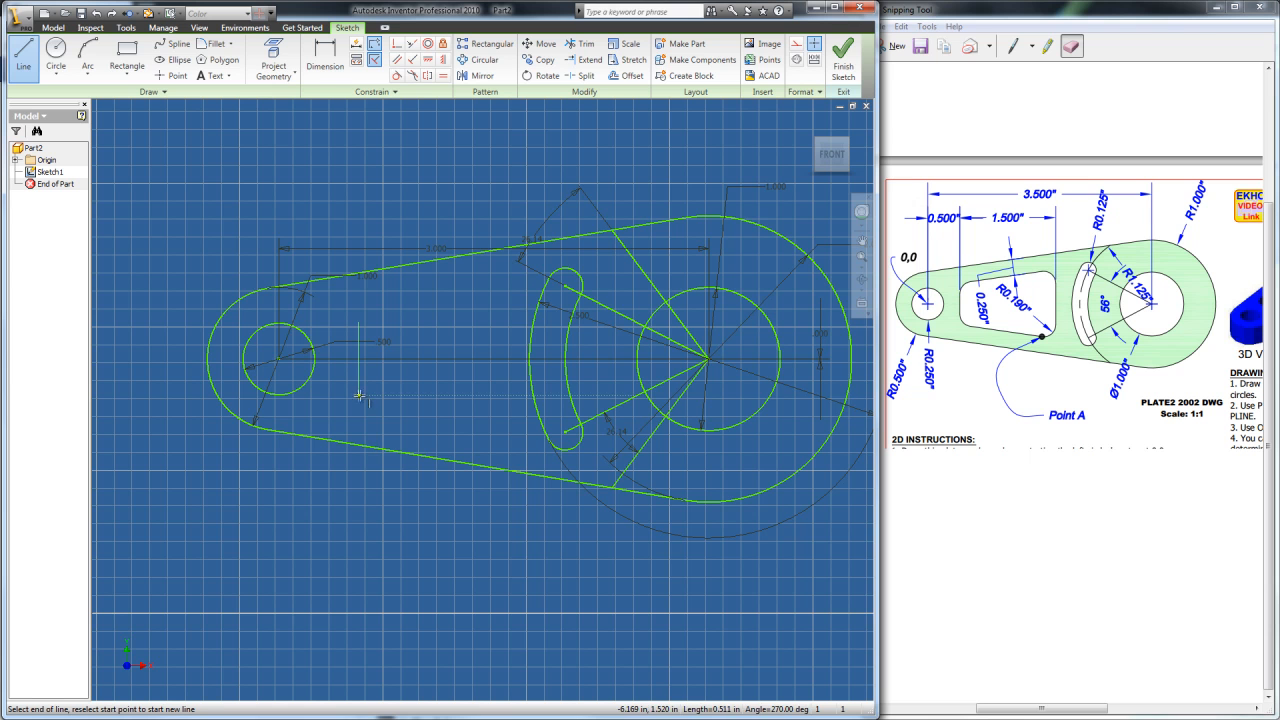
{"action": "left_click", "coordinate": [358, 418]}
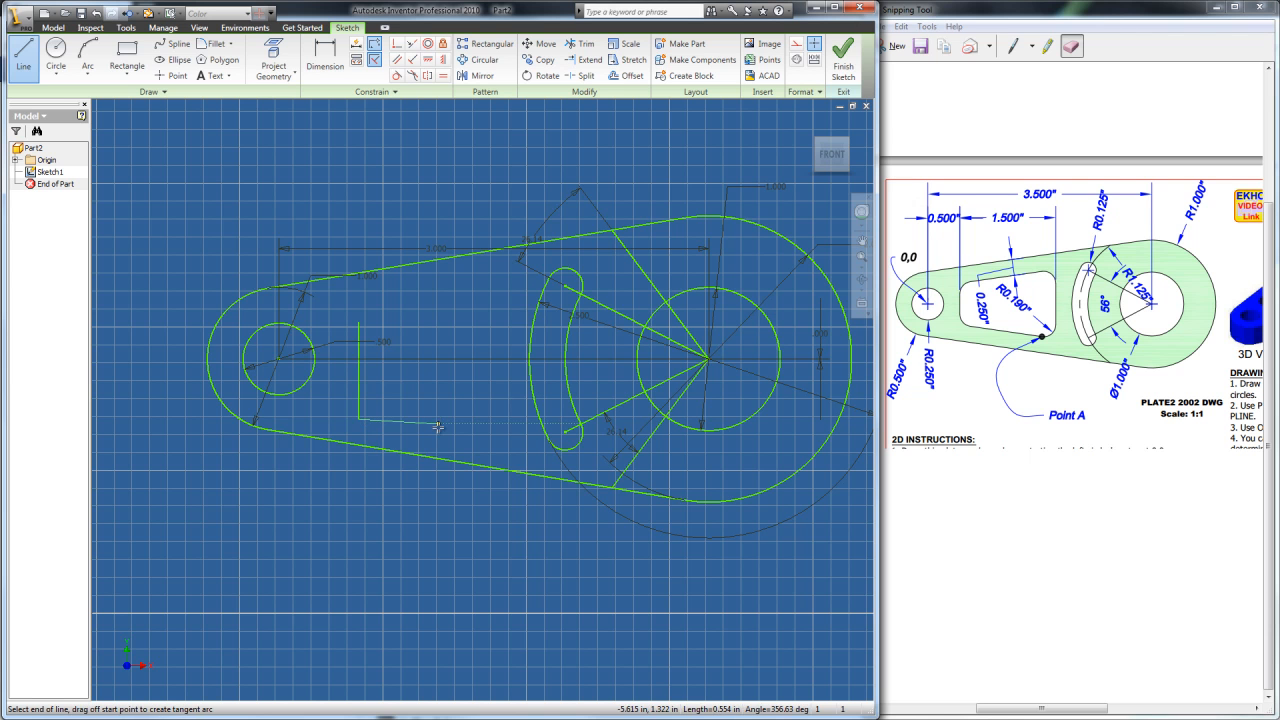
{"action": "key", "text": "Escape"}
{"action": "left_click", "coordinate": [450, 432]}
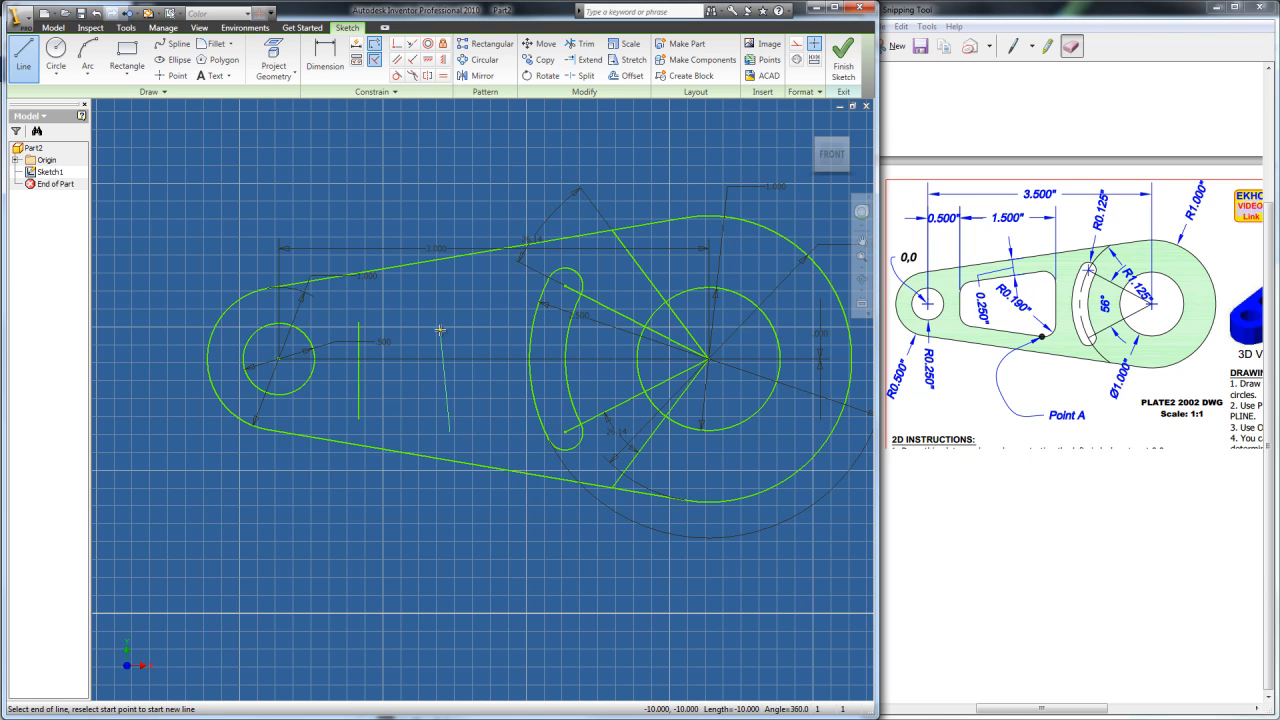
{"action": "left_click", "coordinate": [450, 300]}
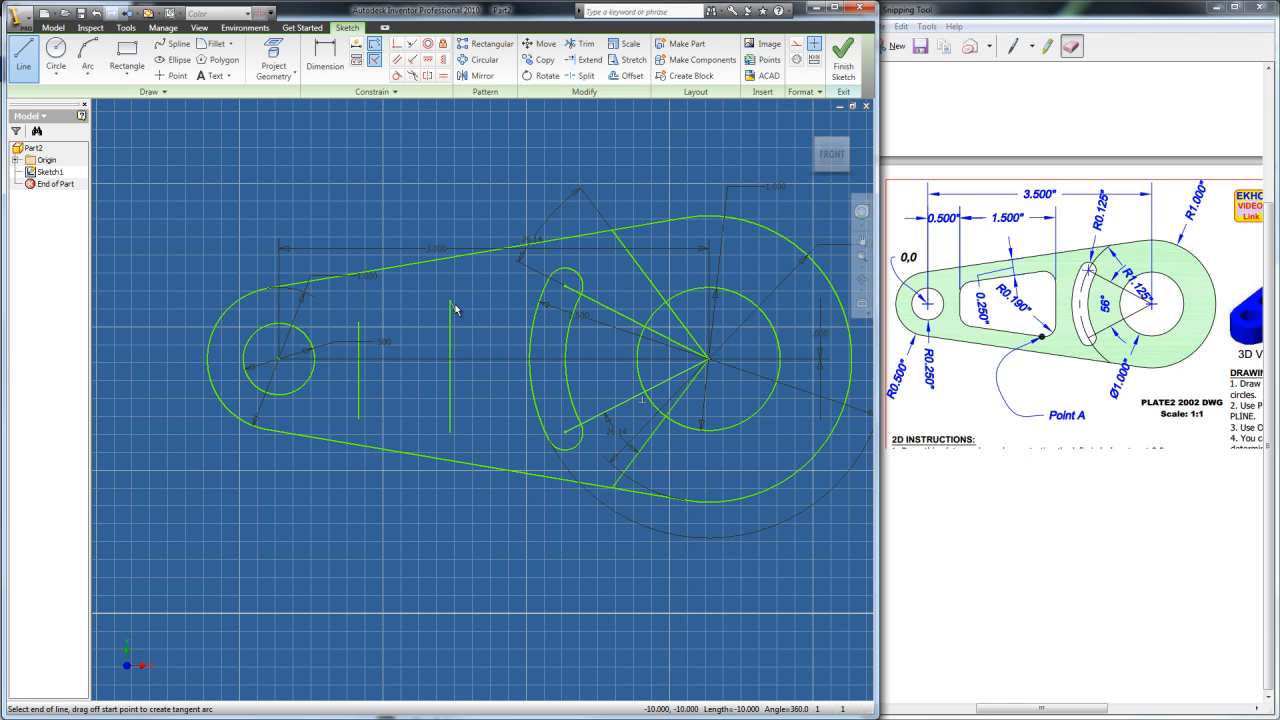
Connect the upper and lower ends of the two vertical lines with sloping lines to close the four-sided cutout.
{"action": "left_click", "coordinate": [450, 300]}
{"action": "left_click", "coordinate": [358, 322]}
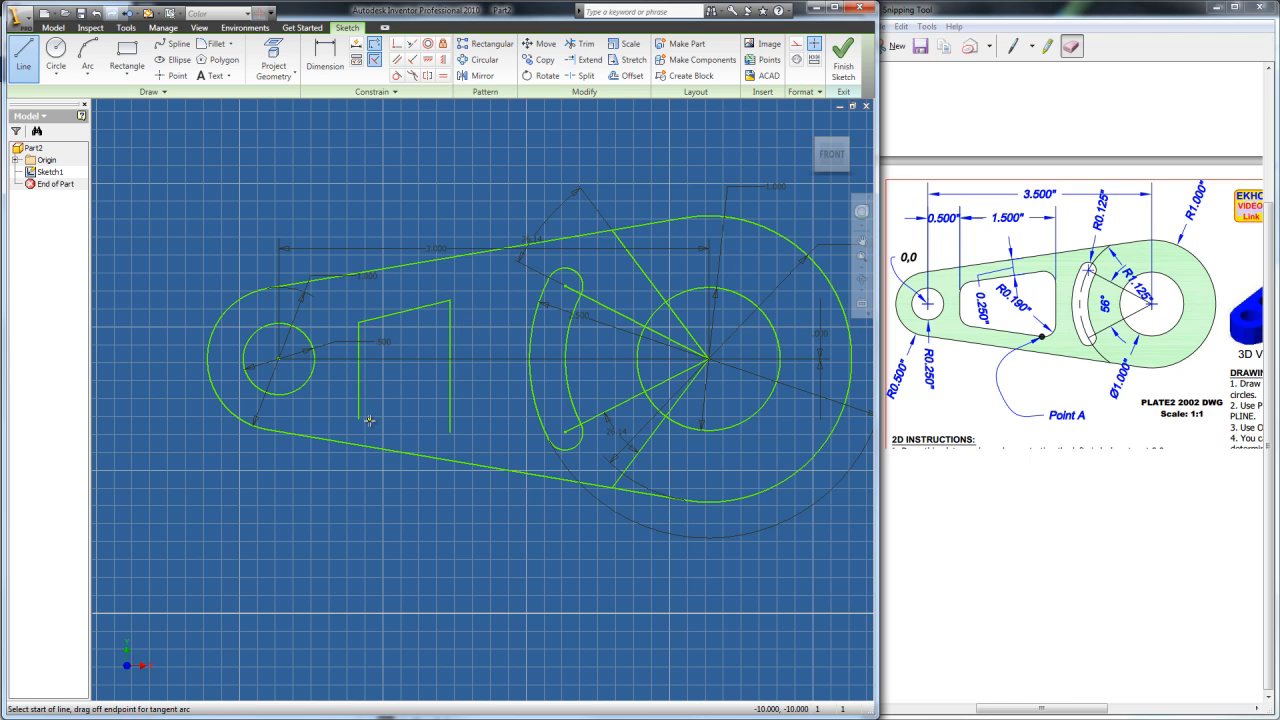
{"action": "left_click", "coordinate": [359, 418]}
{"action": "left_click", "coordinate": [450, 432]}
{"action": "key", "text": "Escape"}
Constrain the cutout's upper and lower edges parallel to the plate's matching tangent lines.
{"action": "left_click", "coordinate": [397, 59]}
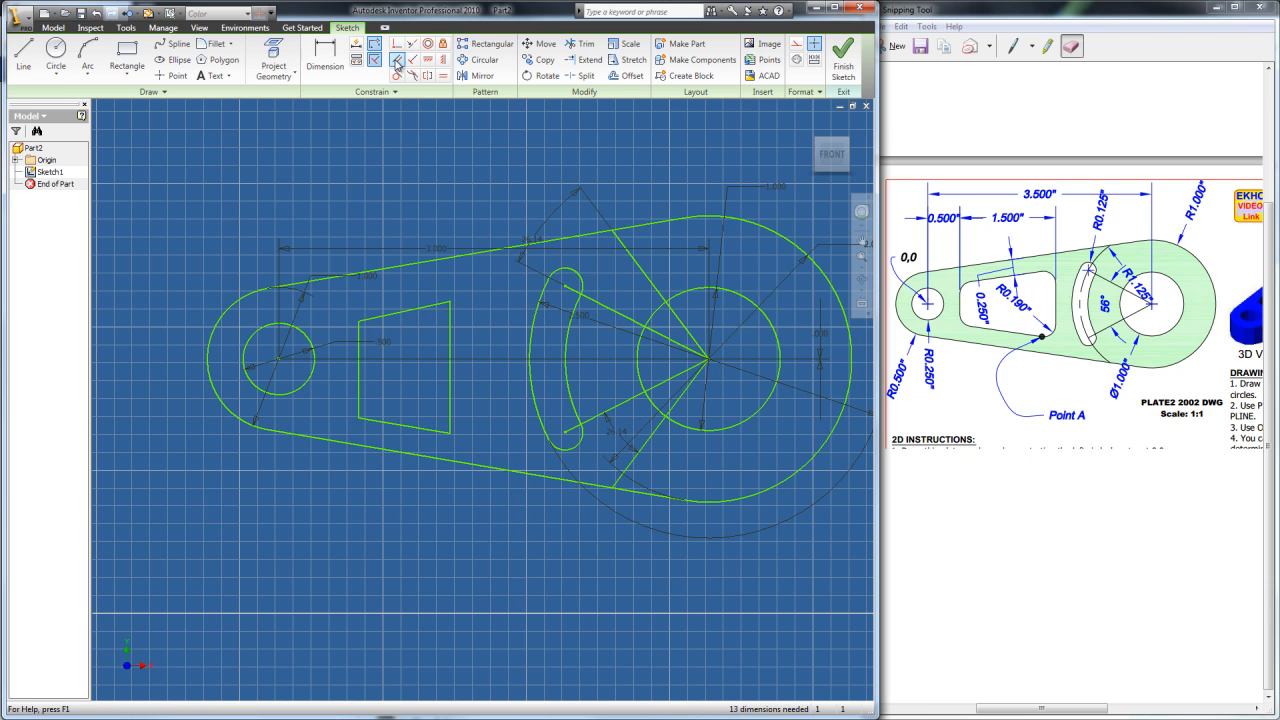
{"action": "left_click", "coordinate": [416, 313]}
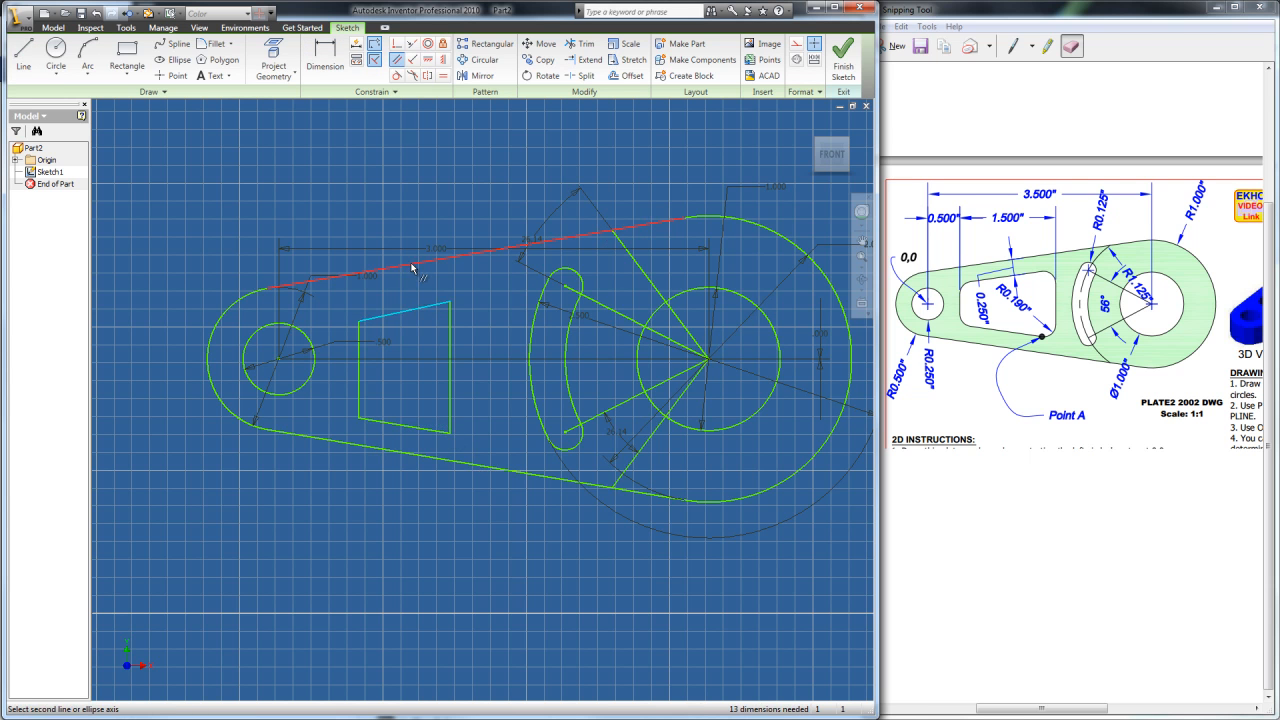
{"action": "left_click", "coordinate": [405, 428]}
{"action": "left_click", "coordinate": [402, 449]}
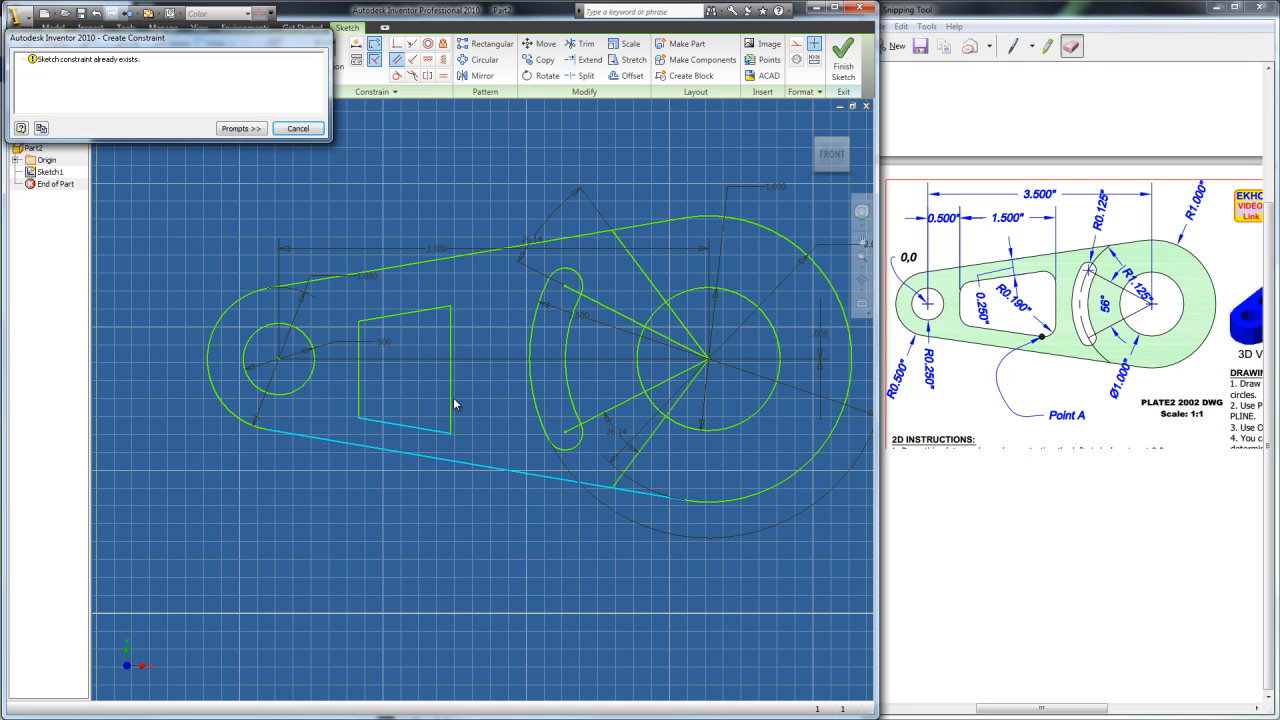
{"action": "left_click", "coordinate": [297, 129]}
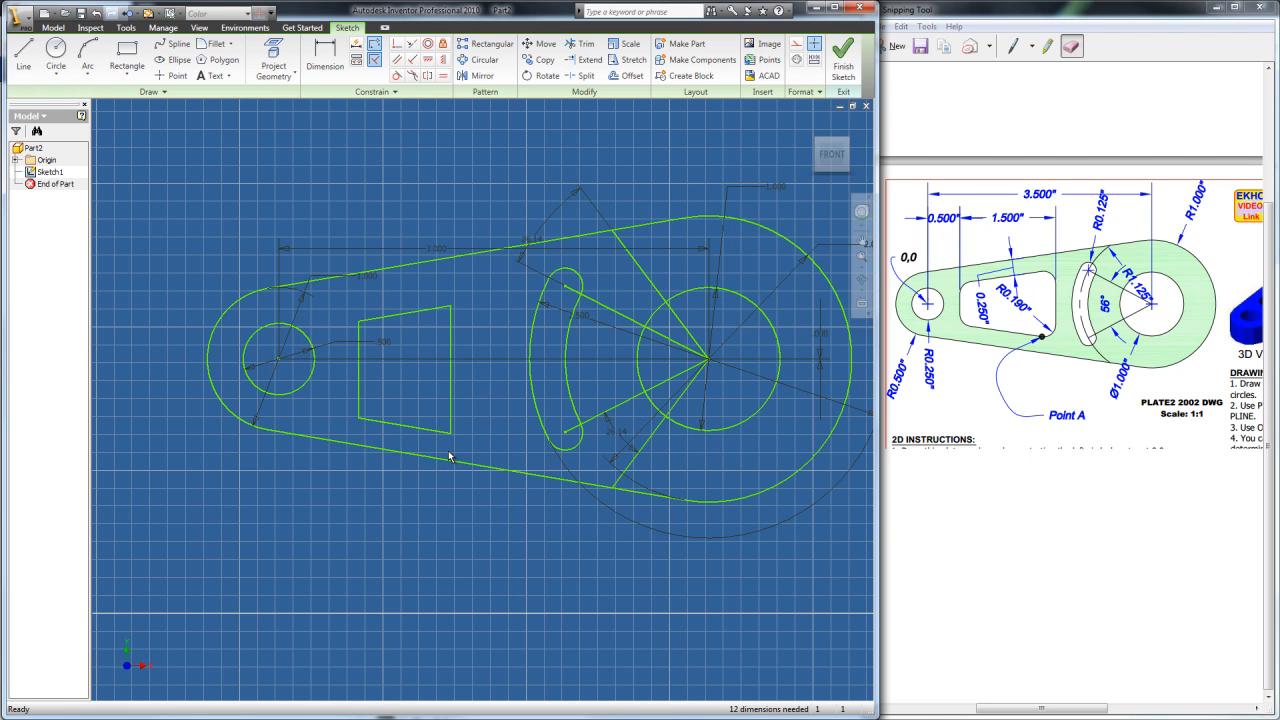
Dimension the distance from the small hole's centre to the cutout's nearer vertical edge and set it to 0.5 in.
{"action": "left_click", "coordinate": [325, 55]}
{"action": "left_click", "coordinate": [281, 361]}
{"action": "left_click", "coordinate": [358, 372]}
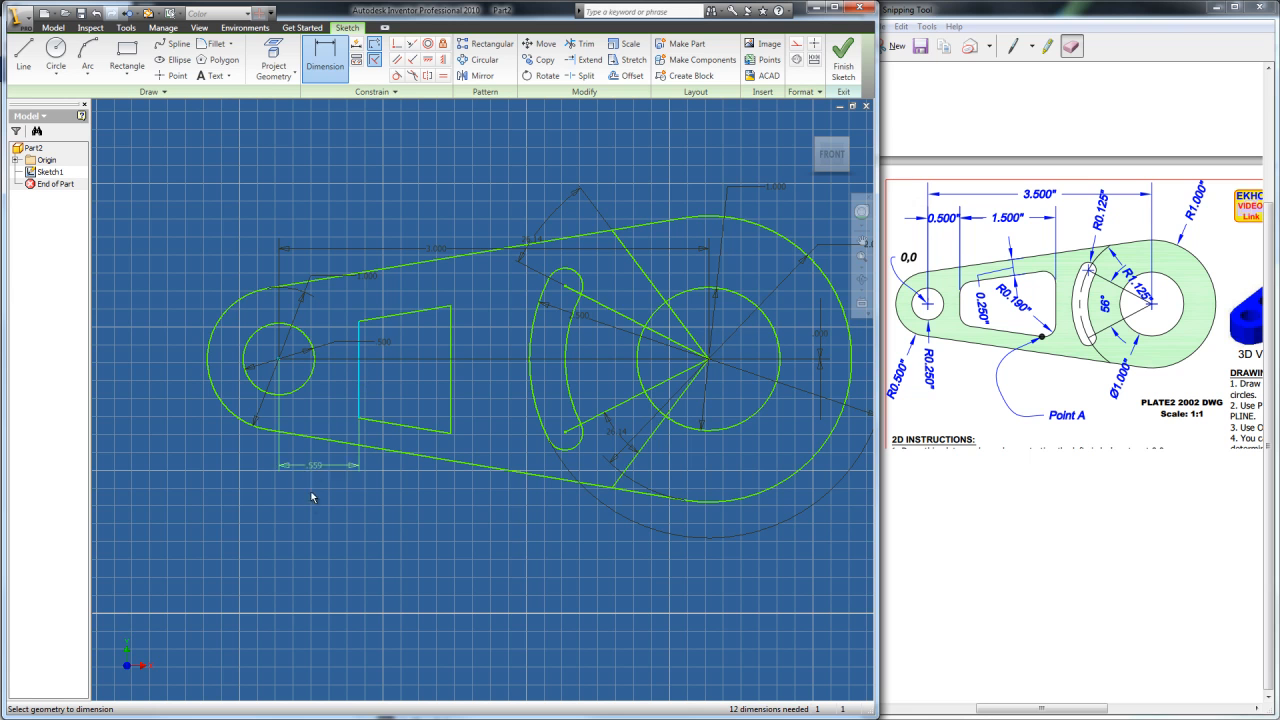
{"action": "left_click", "coordinate": [310, 497]}
{"action": "key", "text": "Return"}
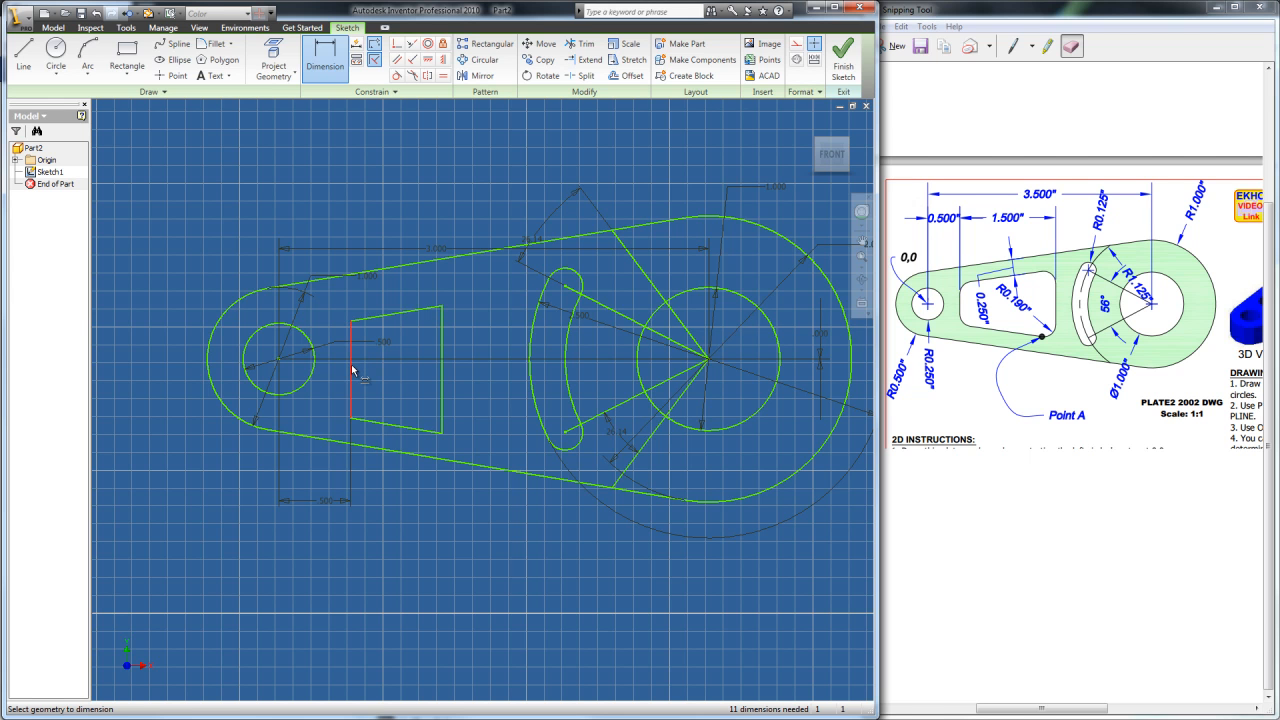
Dimension the distance between the cutout's two vertical edges and set it to 1.5 in.
{"action": "left_click", "coordinate": [352, 370]}
{"action": "left_click", "coordinate": [442, 383]}
{"action": "left_click", "coordinate": [408, 502]}
{"action": "type", "text": "1.5"}
{"action": "key", "text": "Return"}
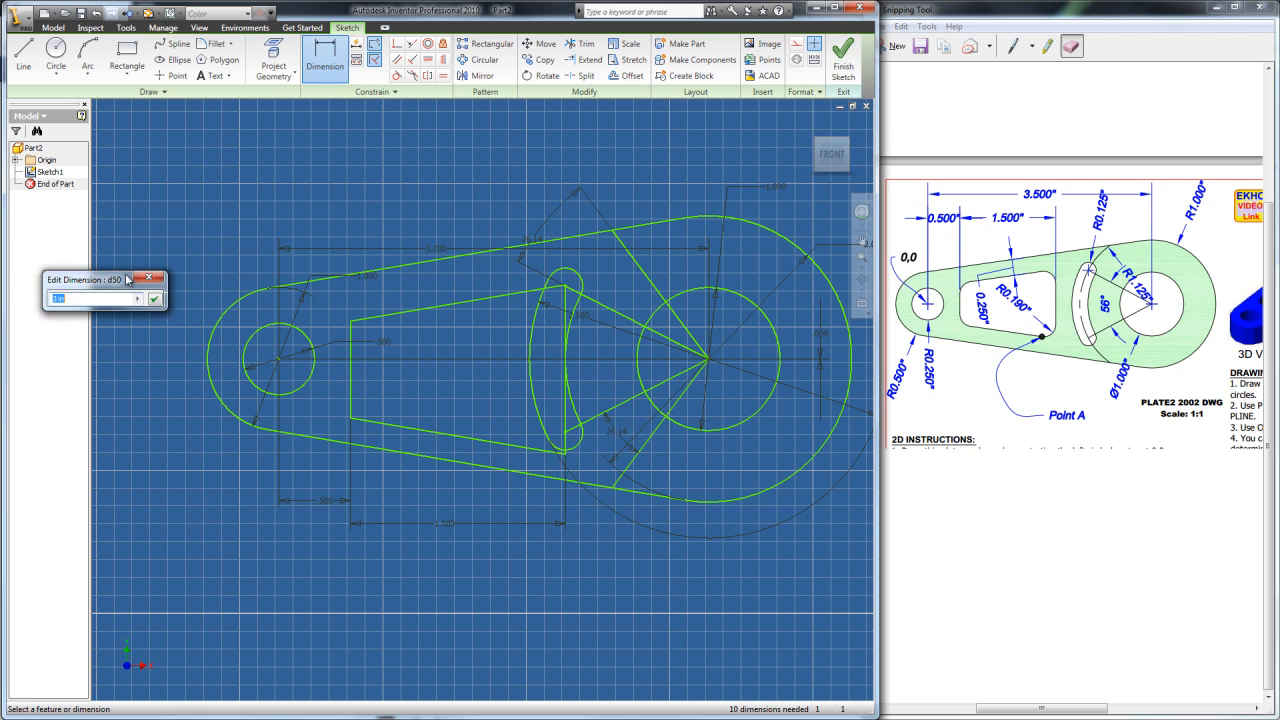
Set the centre-to-centre distance between the two end holes to 3.5 in.
{"action": "left_click_drag", "start_coordinate": [283, 207], "coordinate": [275, 160]}
{"action": "type", "text": "3.5"}
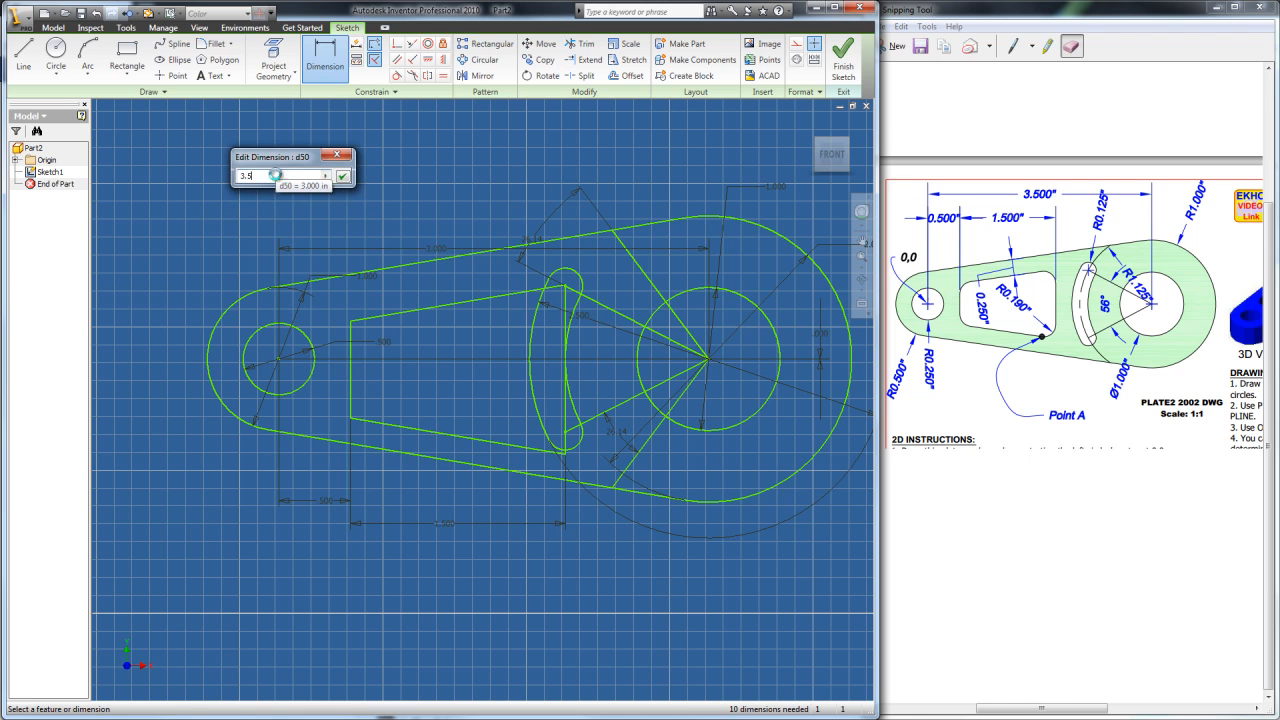
{"action": "key", "text": "Return"}
Dimension the distance between the cutout's upper edge and the plate's upper tangent line and set it to 0.25 in.
{"action": "middle_click_drag", "start_coordinate": [460, 250], "coordinate": [438, 283]}
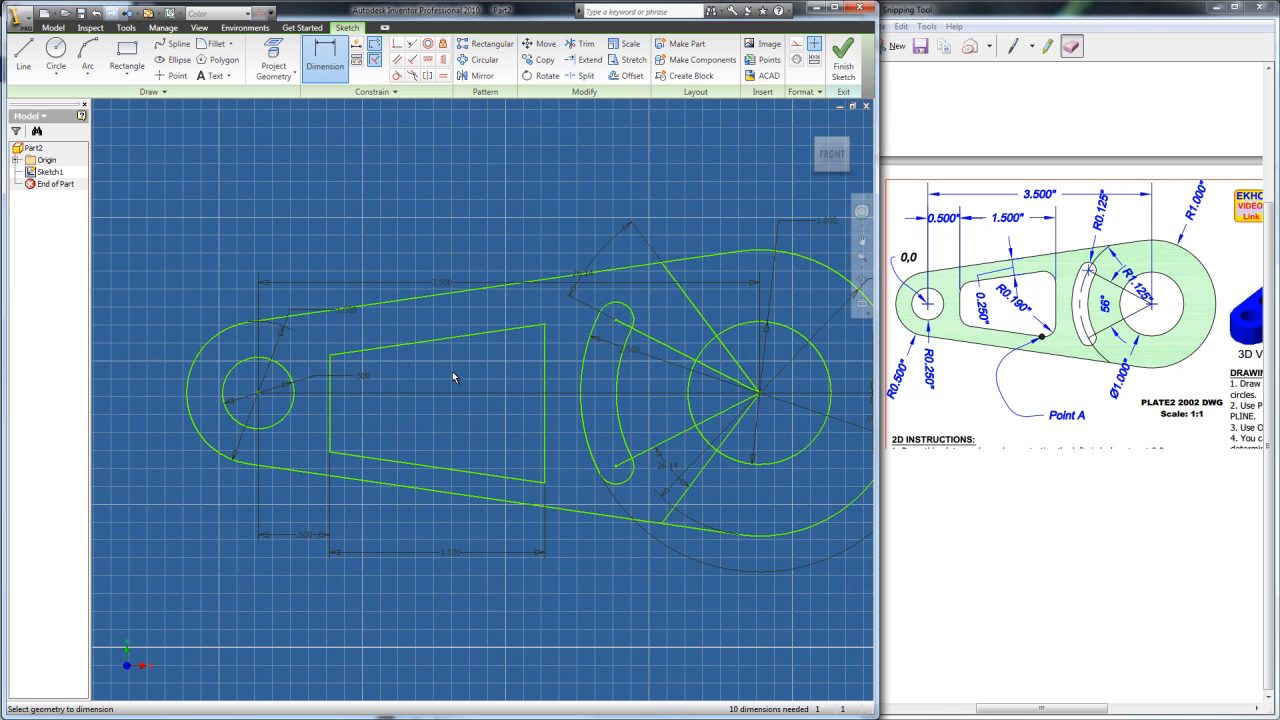
{"action": "left_click", "coordinate": [456, 338]}
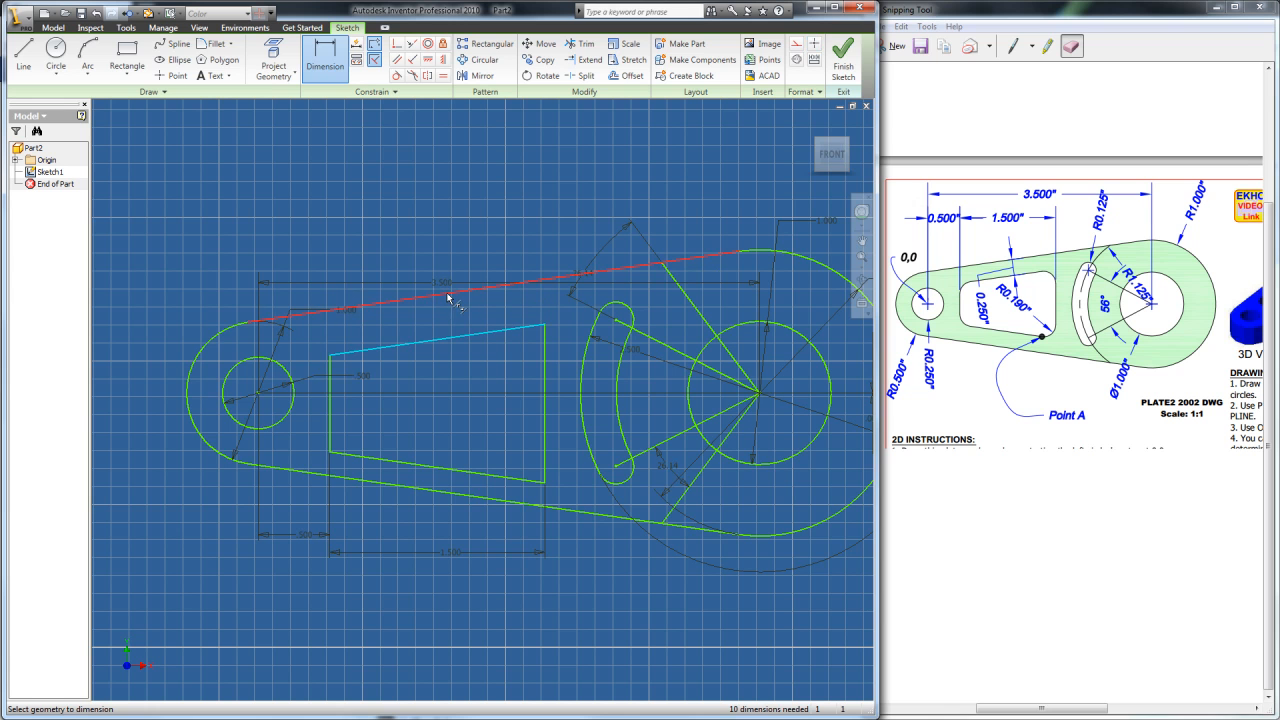
{"action": "left_click", "coordinate": [447, 297]}
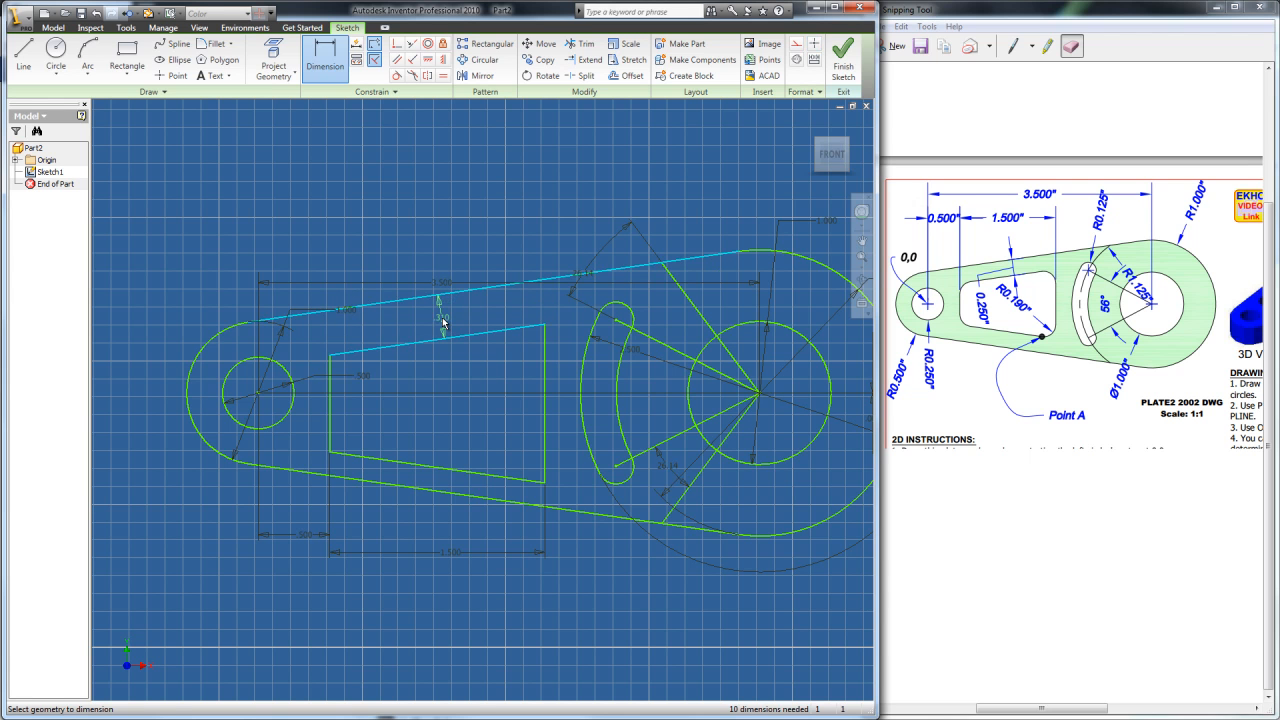
{"action": "left_click", "coordinate": [443, 321]}
{"action": "key", "text": "Escape"}
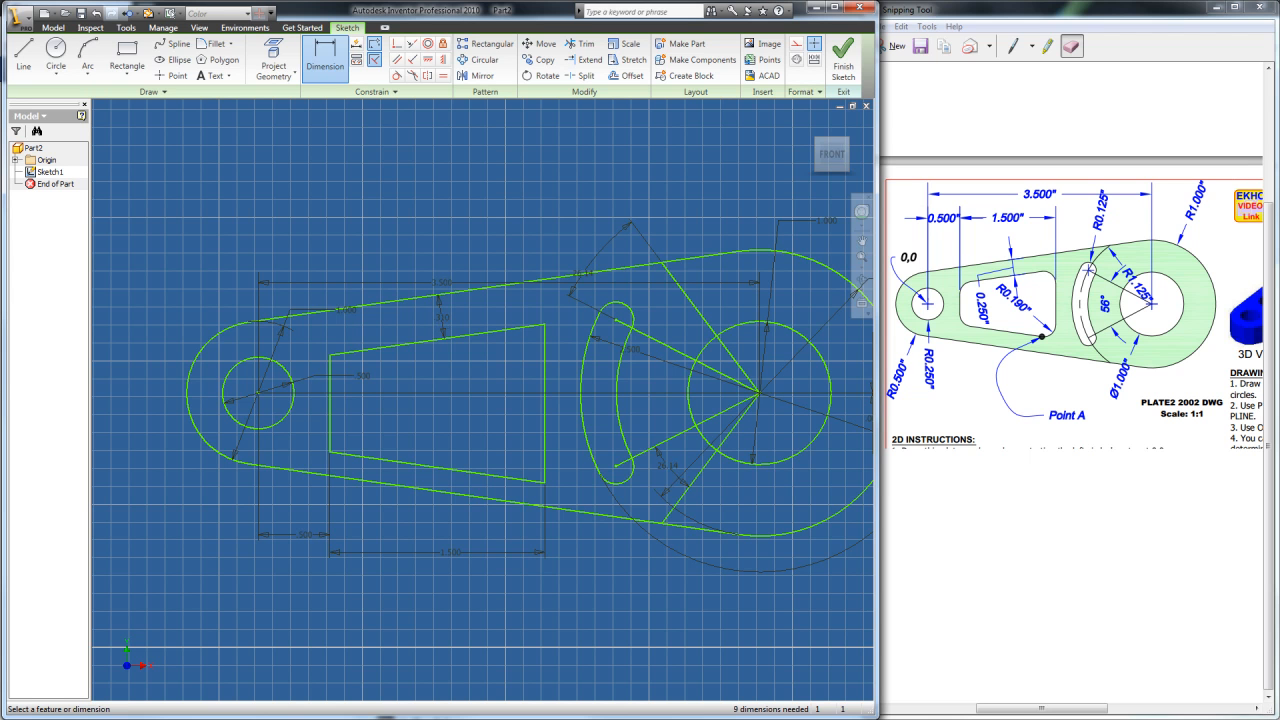
{"action": "key", "text": "Return"}
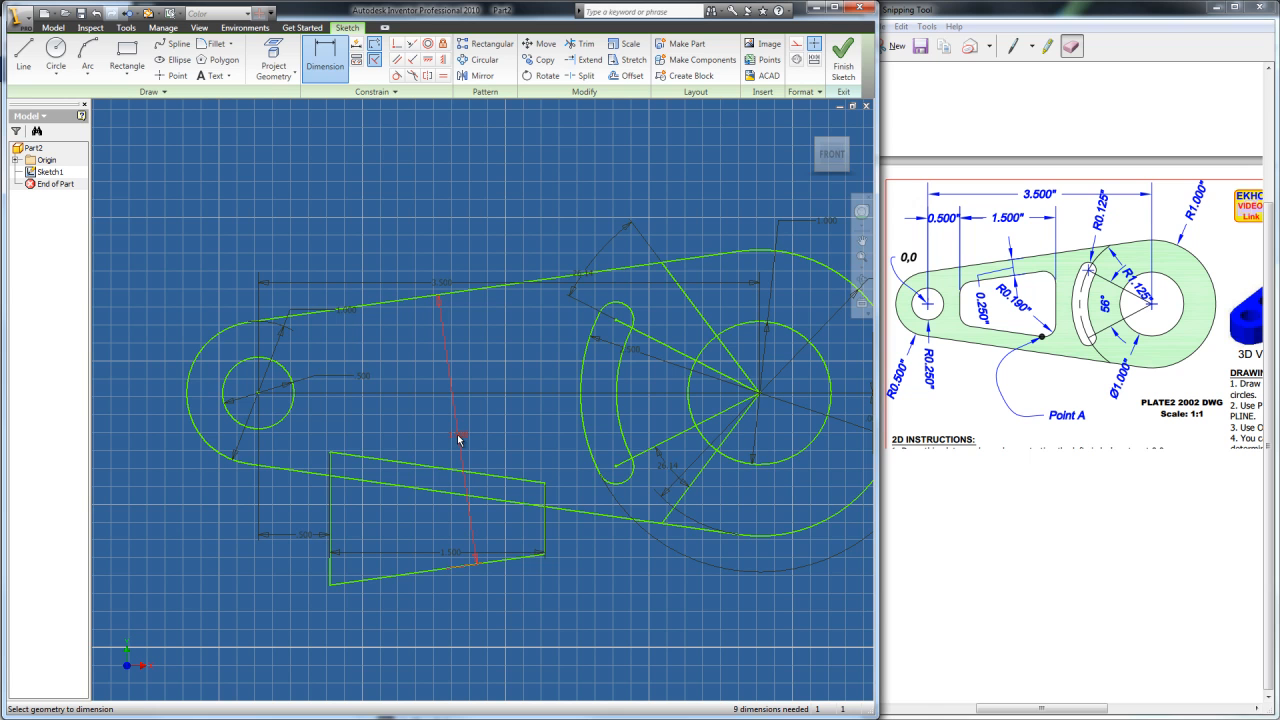
{"action": "key", "text": "Escape"}
{"action": "key", "text": "Return"}
Dimension the distance between the cutout's lower edge and the plate's lower tangent line and set it to 0.25 in.
{"action": "left_click", "coordinate": [422, 467]}
{"action": "left_click", "coordinate": [420, 490]}
{"action": "left_click", "coordinate": [424, 476]}
{"action": "key", "text": "Return"}
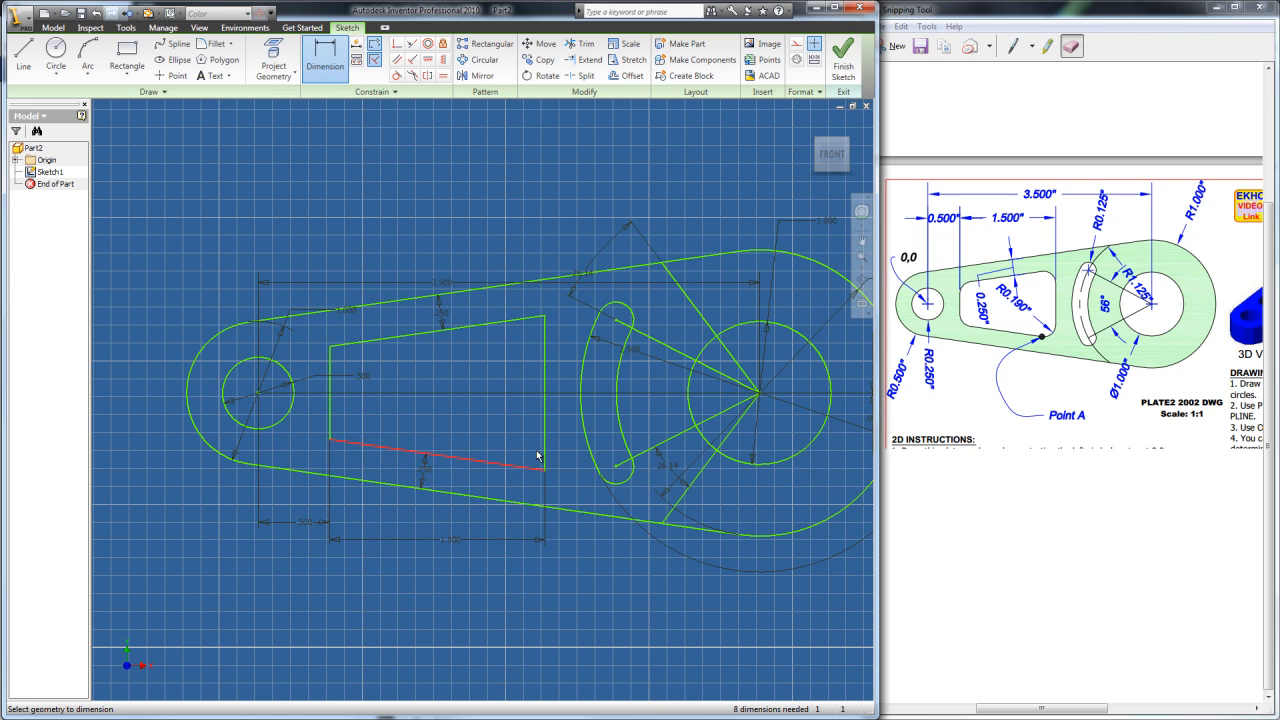
{"action": "key", "text": "Escape"}
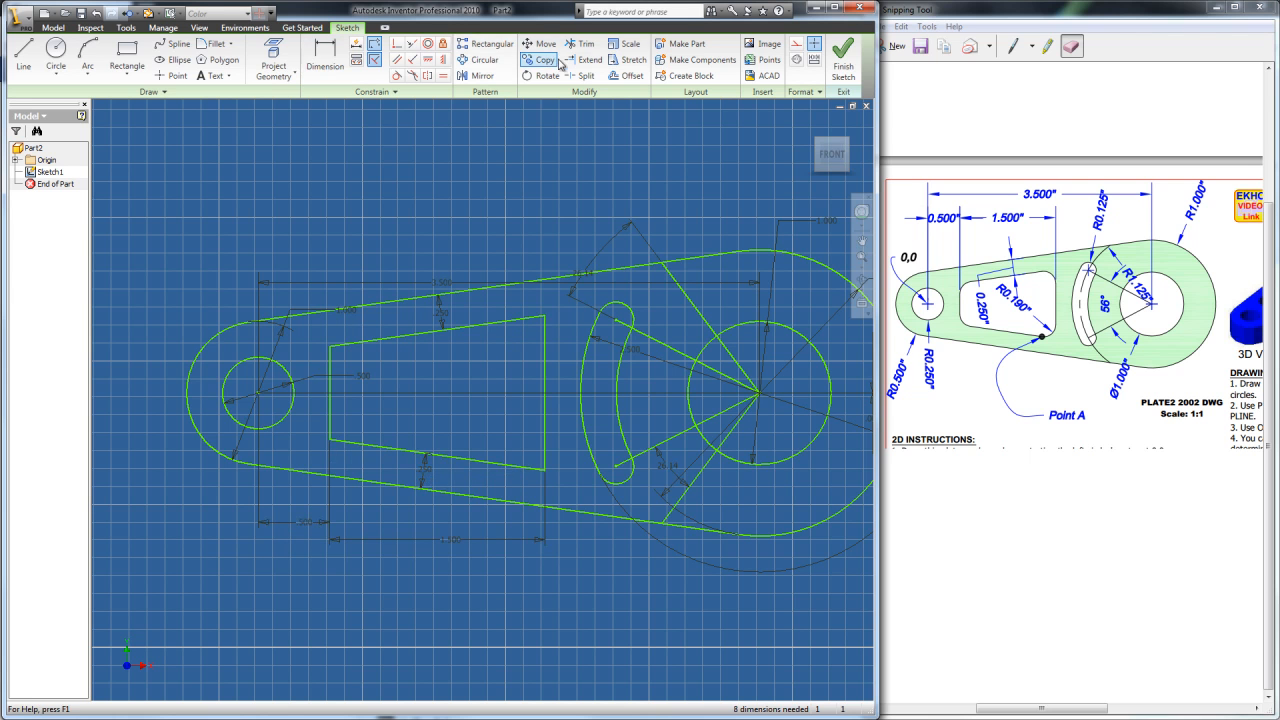
Fillet the four corners of the inner cutout with a 0.190 in radius.
{"action": "left_click", "coordinate": [212, 44]}
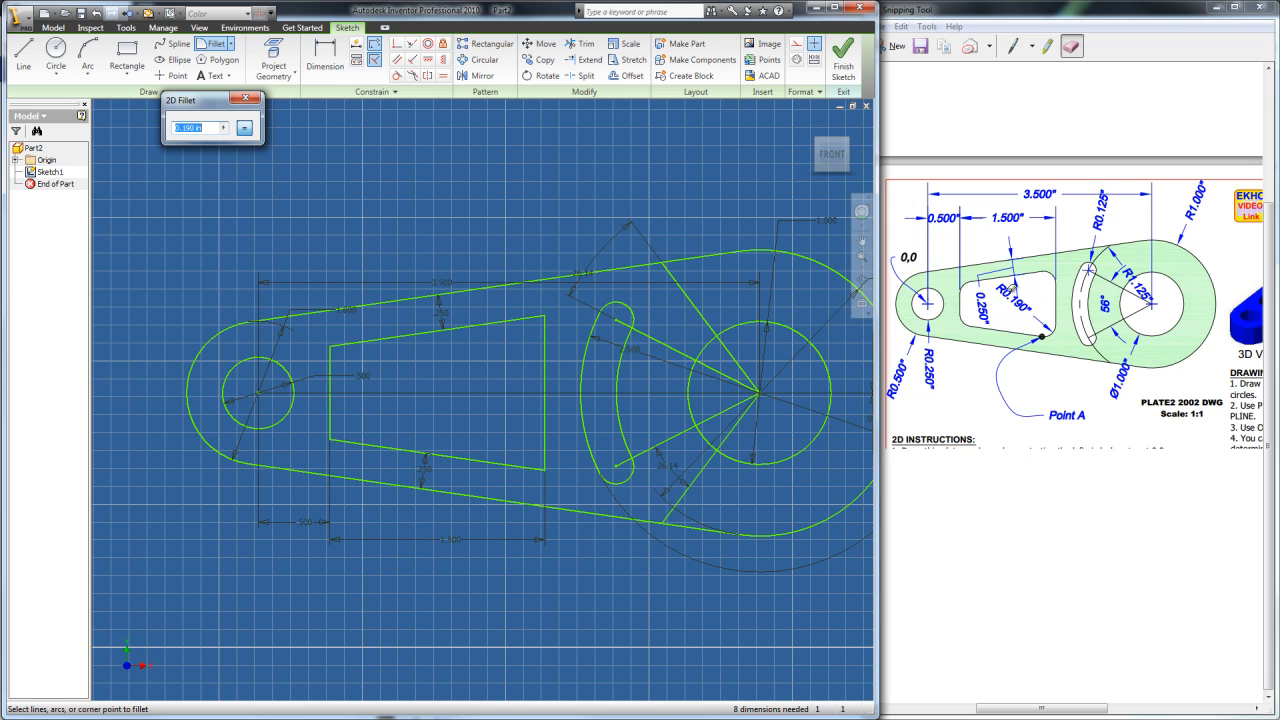
{"action": "left_click", "coordinate": [540, 319]}
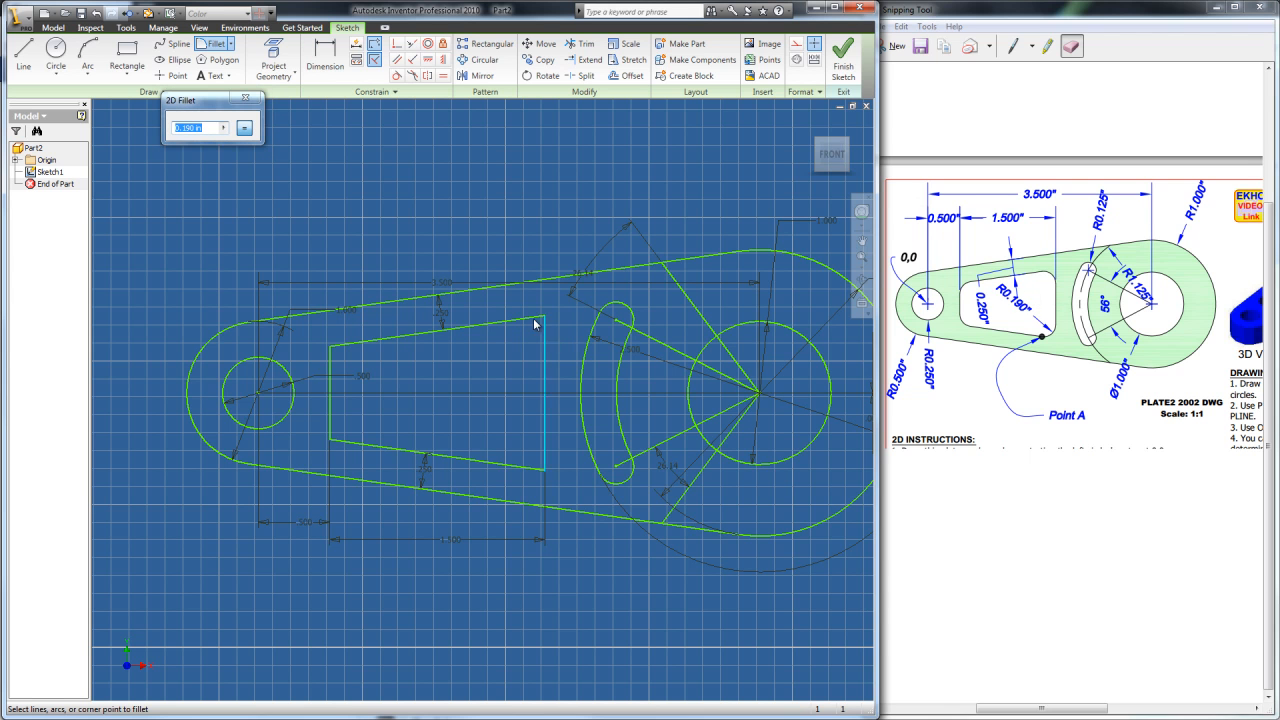
{"action": "left_click", "coordinate": [544, 442]}
{"action": "left_click", "coordinate": [526, 468]}
{"action": "left_click", "coordinate": [330, 421]}
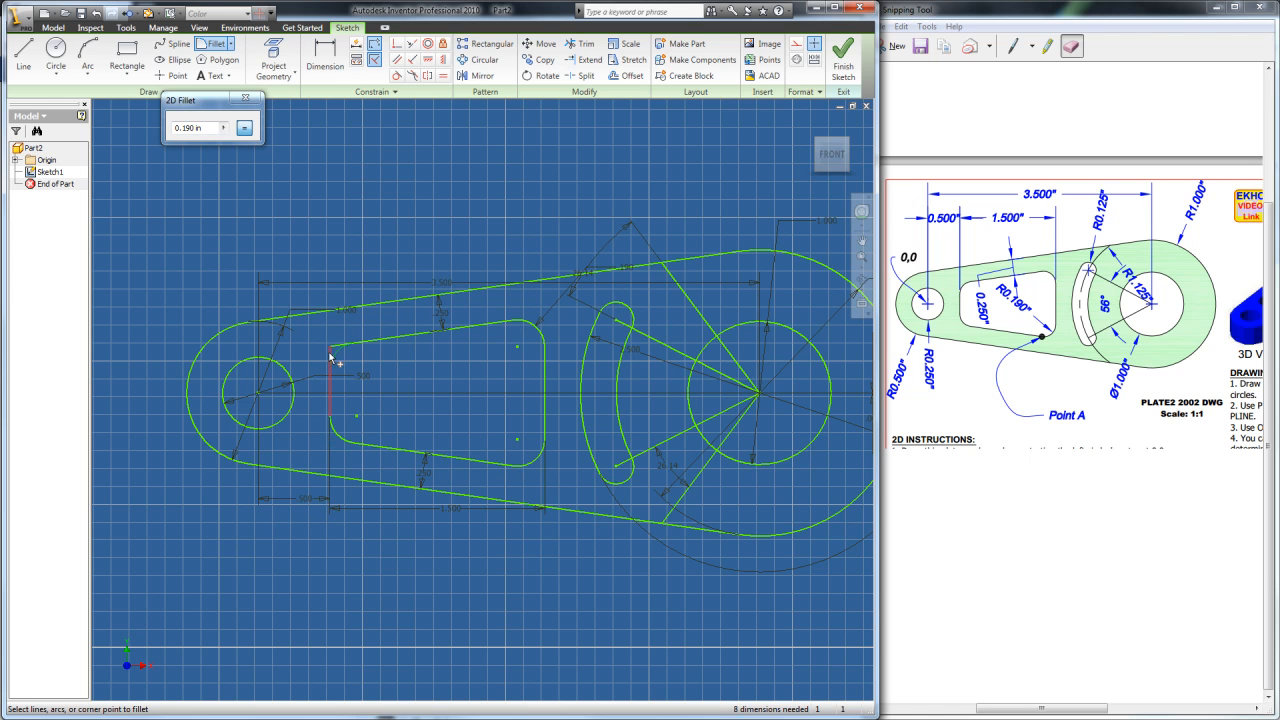
{"action": "left_click", "coordinate": [369, 341]}
{"action": "key", "text": "Escape"}
{"action": "middle_click_drag", "start_coordinate": [530, 450], "coordinate": [471, 433]}
{"action": "scroll", "coordinate": [456, 563], "scroll_direction": "down", "scroll_amount": 4}
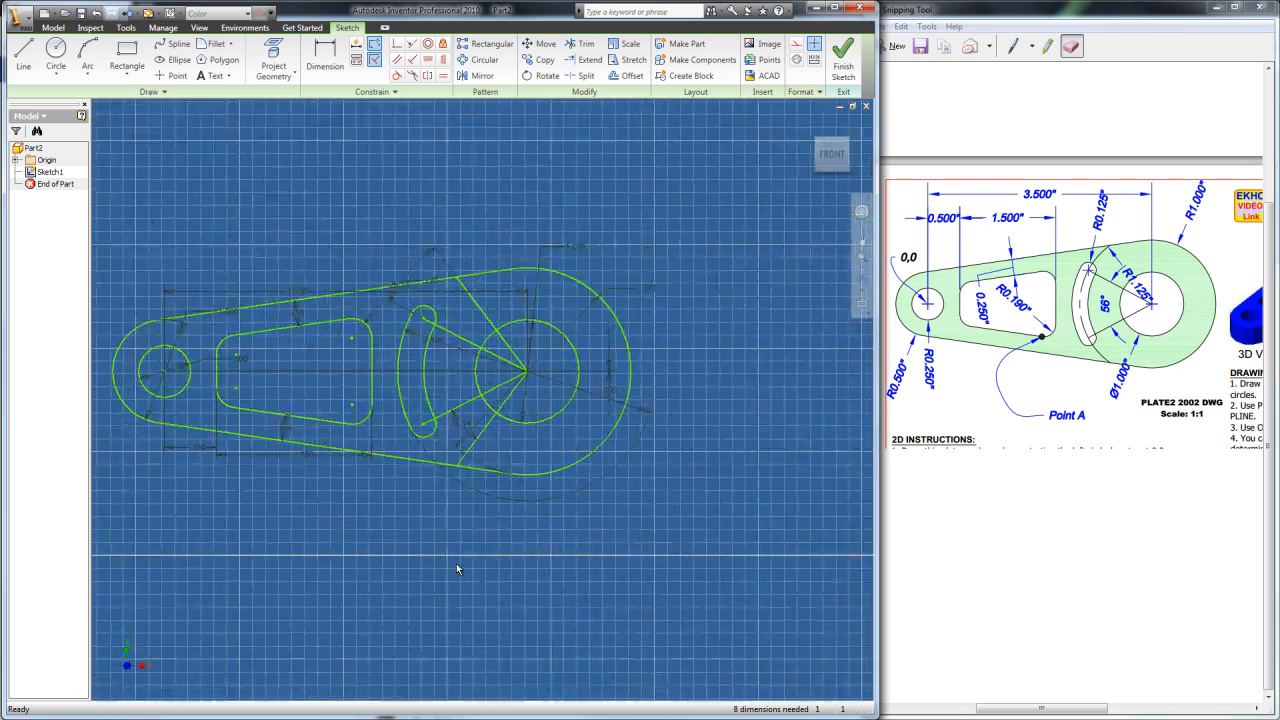
{"action": "middle_click_drag", "start_coordinate": [456, 563], "coordinate": [516, 557]}
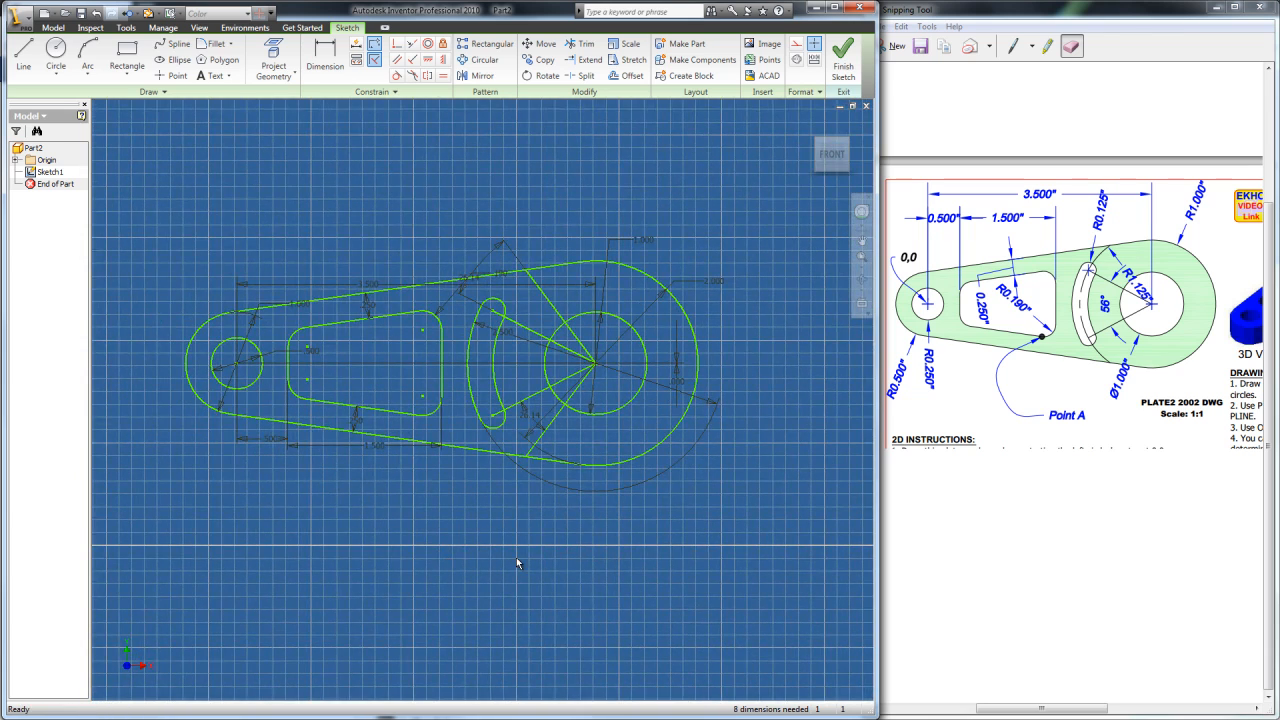